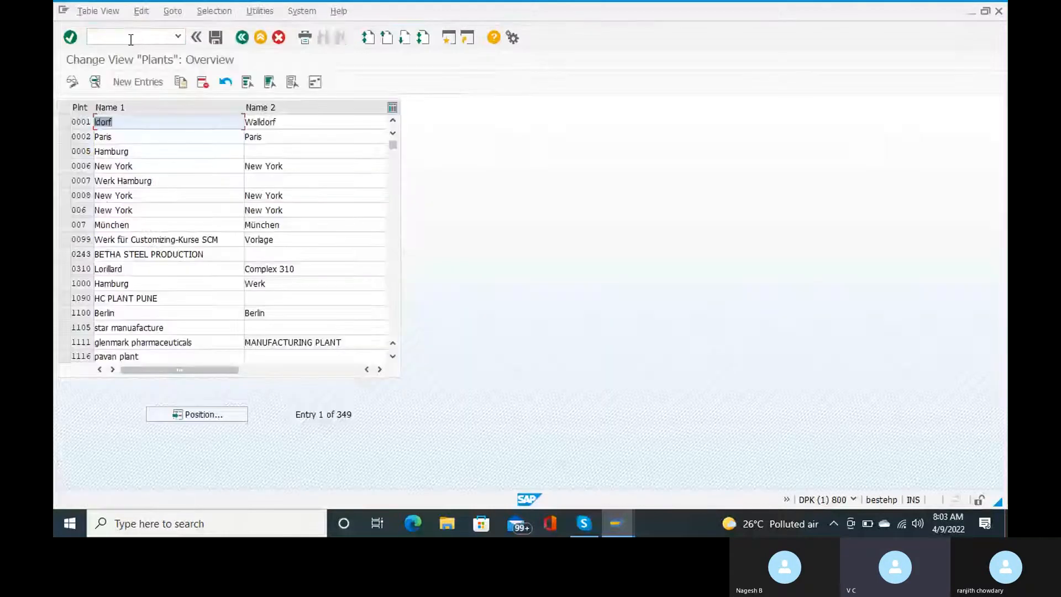
# Step: Start a new plant entry from the Plants overview to get a blank details form
pyautogui.click(121, 75)
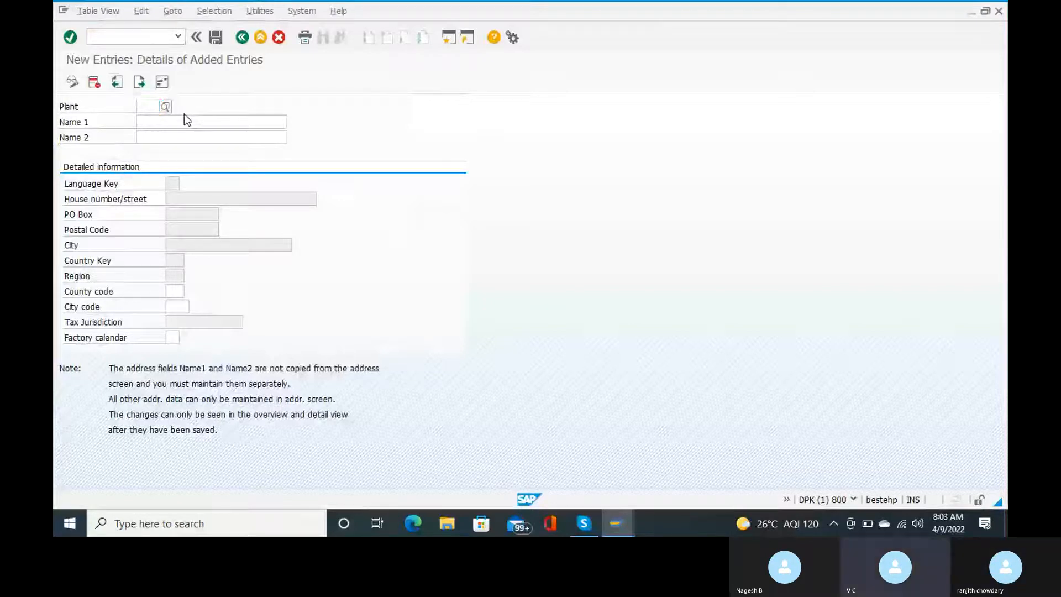
# Step: Enter plant code ranj and Name 1 'ranj plant for rc15'
pyautogui.write('rcp')
pyautogui.press('BackSpace')
pyautogui.press('BackSpace')
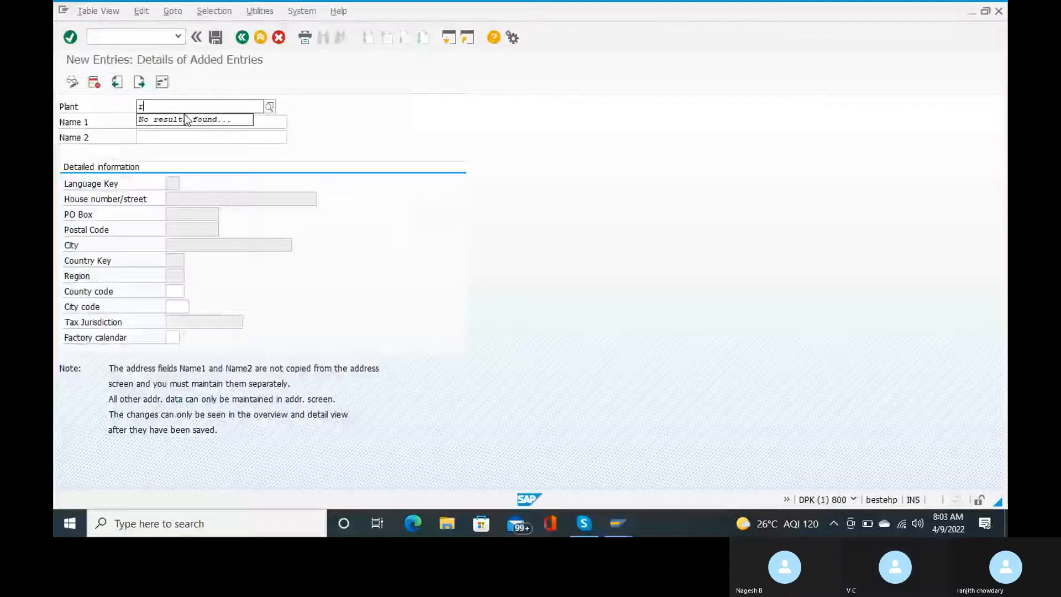
pyautogui.write('anj')
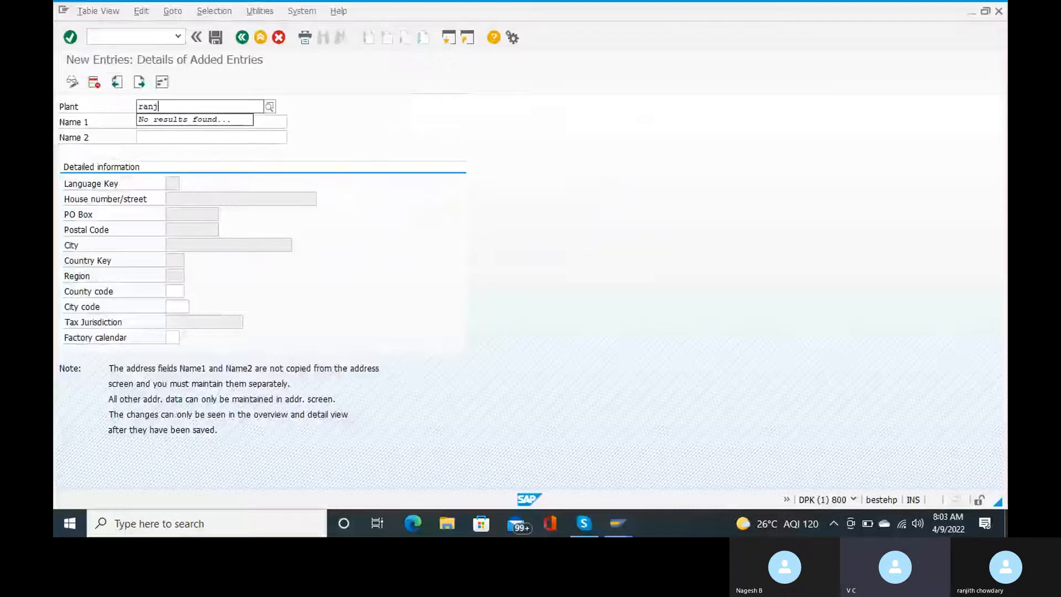
pyautogui.write('i')
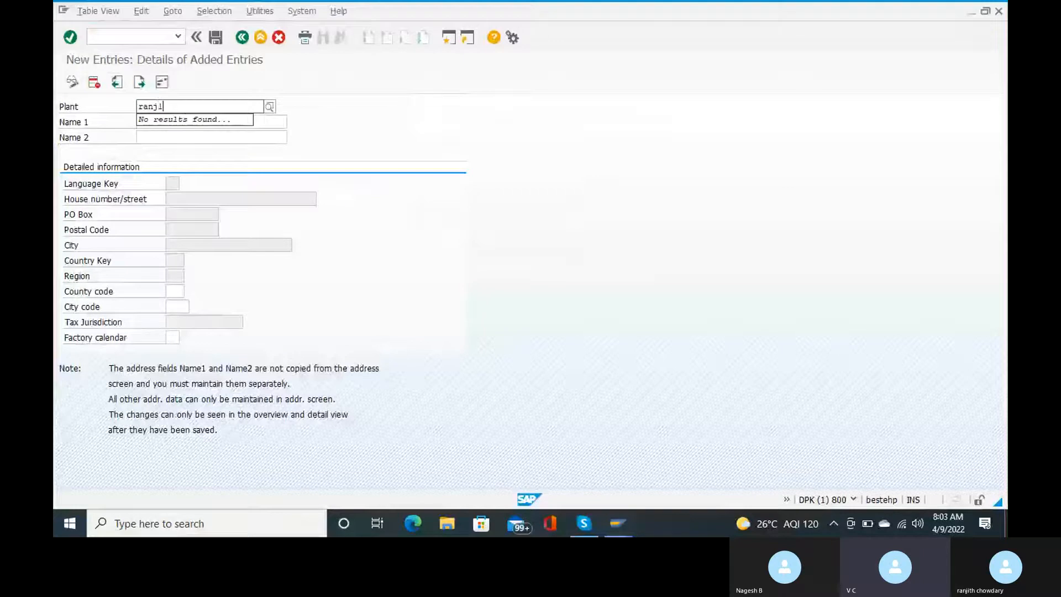
pyautogui.click(186, 120)
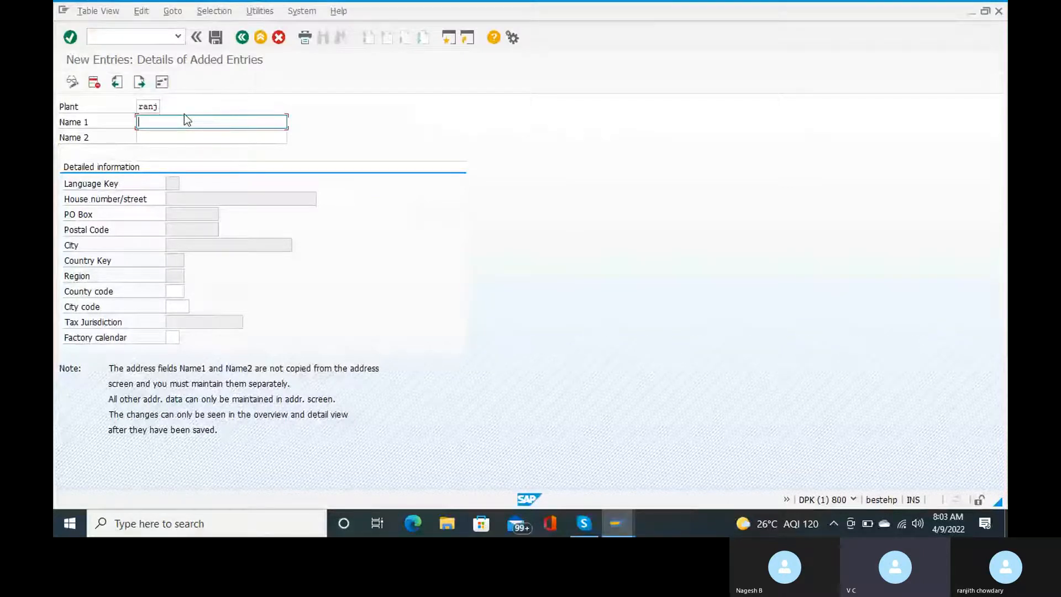
pyautogui.write('ranj')
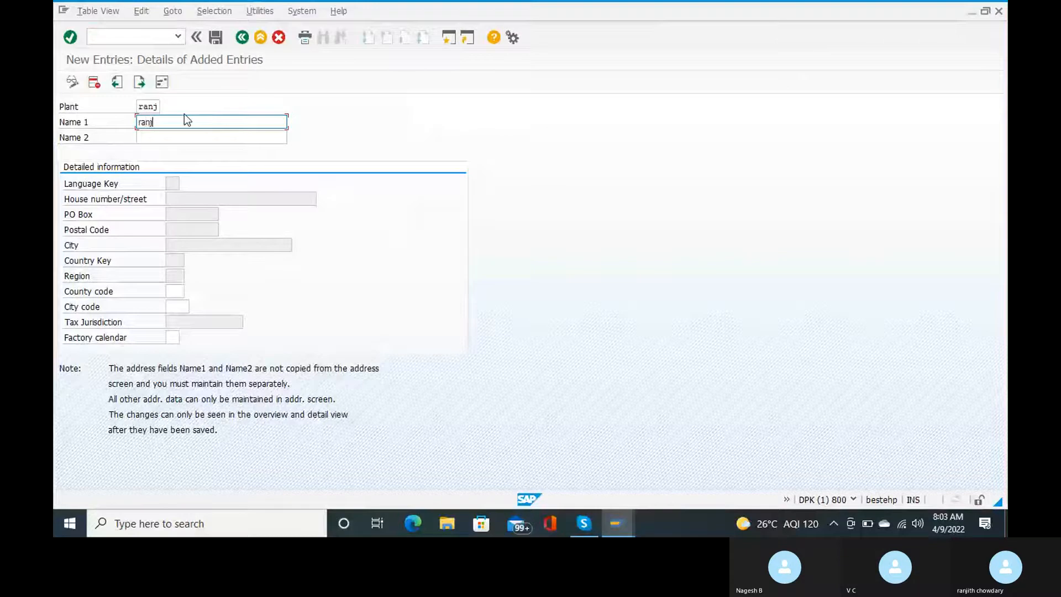
pyautogui.write('1')
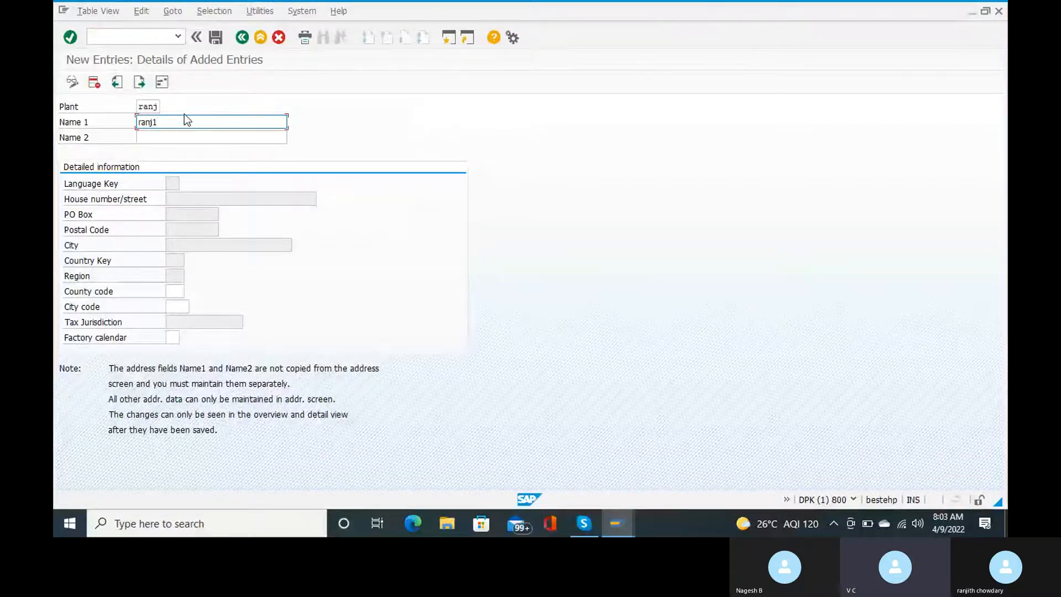
pyautogui.click(145, 106)
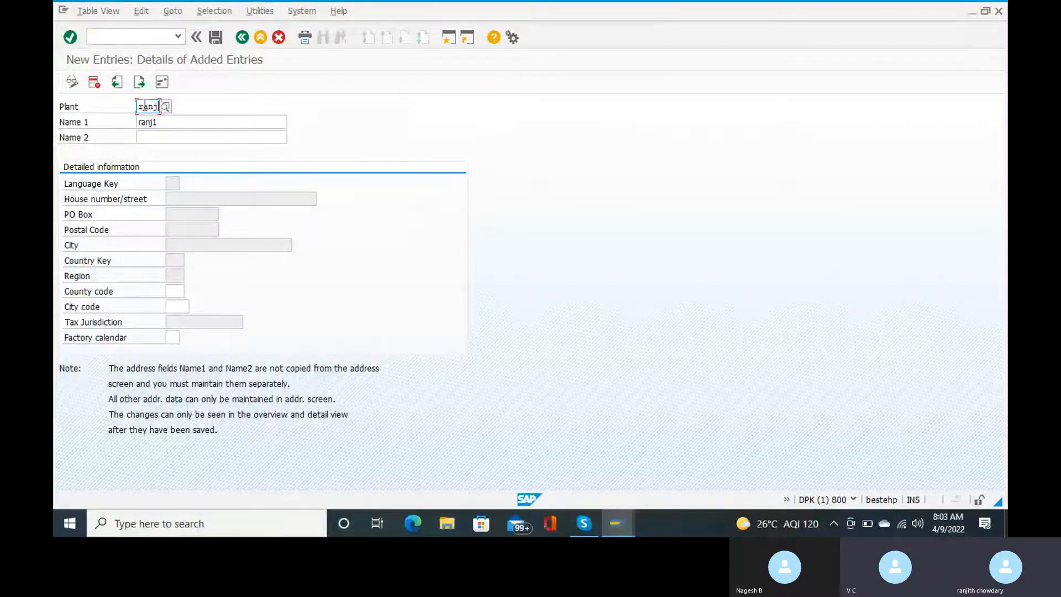
pyautogui.click(162, 123)
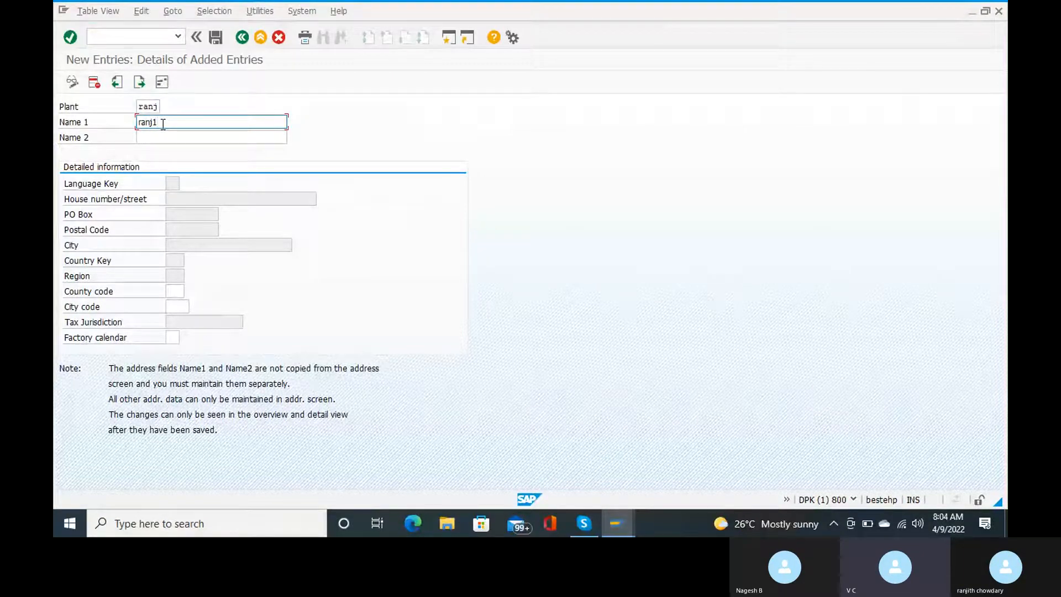
pyautogui.press('BackSpace')
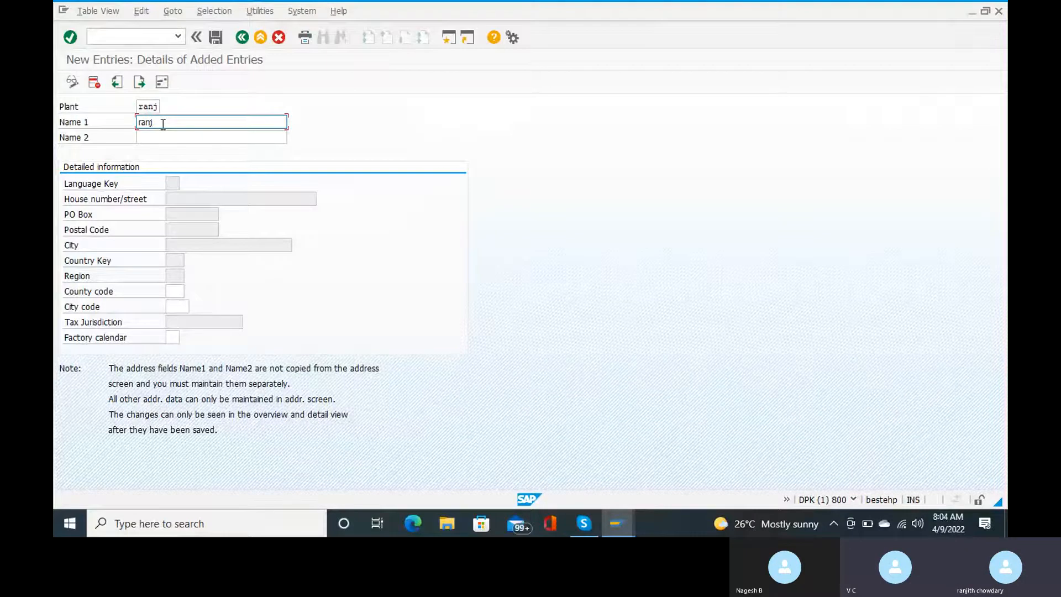
pyautogui.press('Tab')
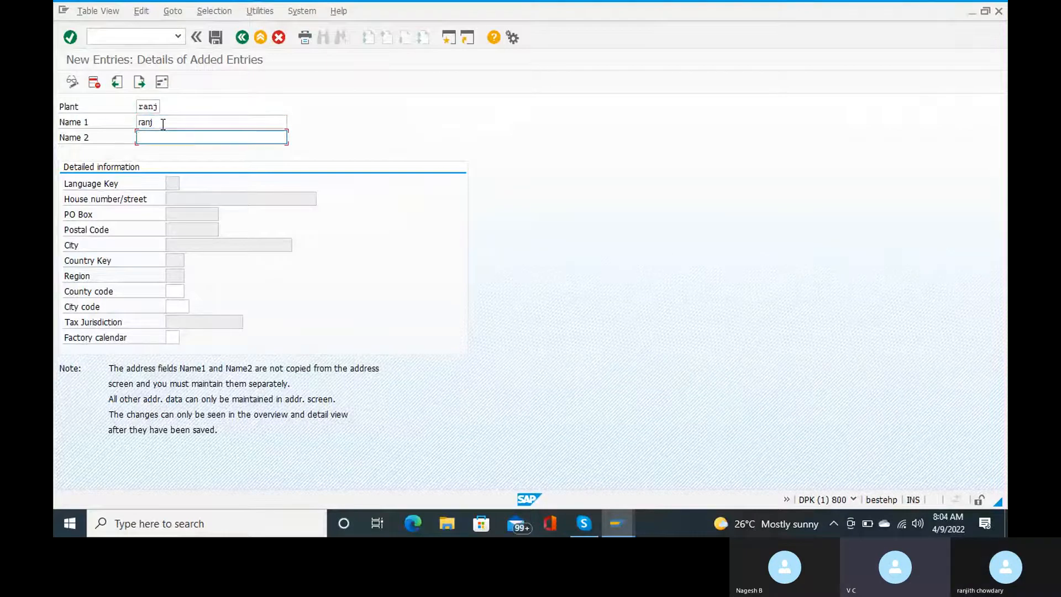
pyautogui.click(163, 123)
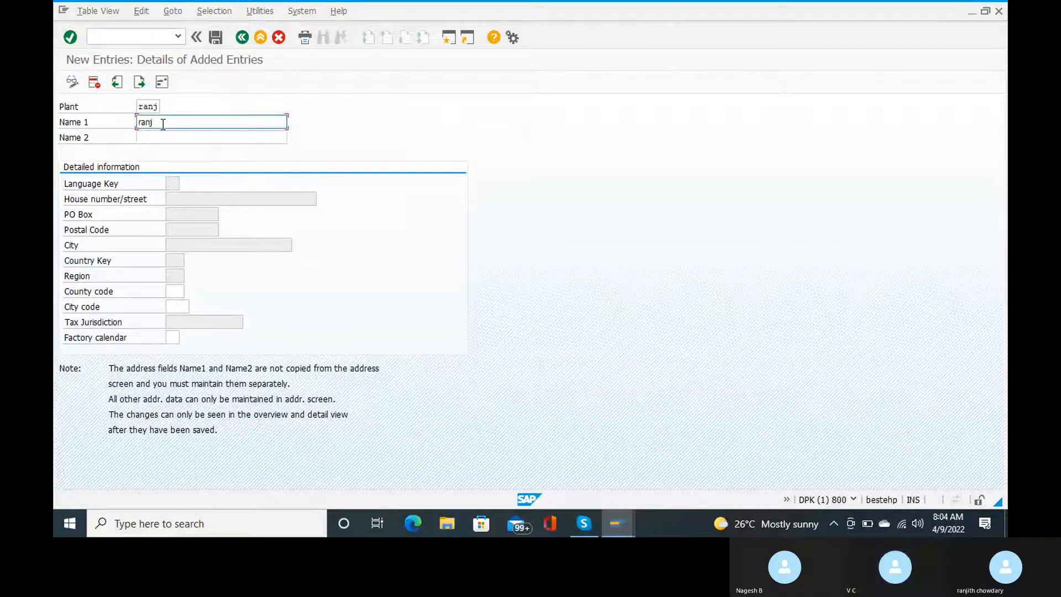
pyautogui.write('plant')
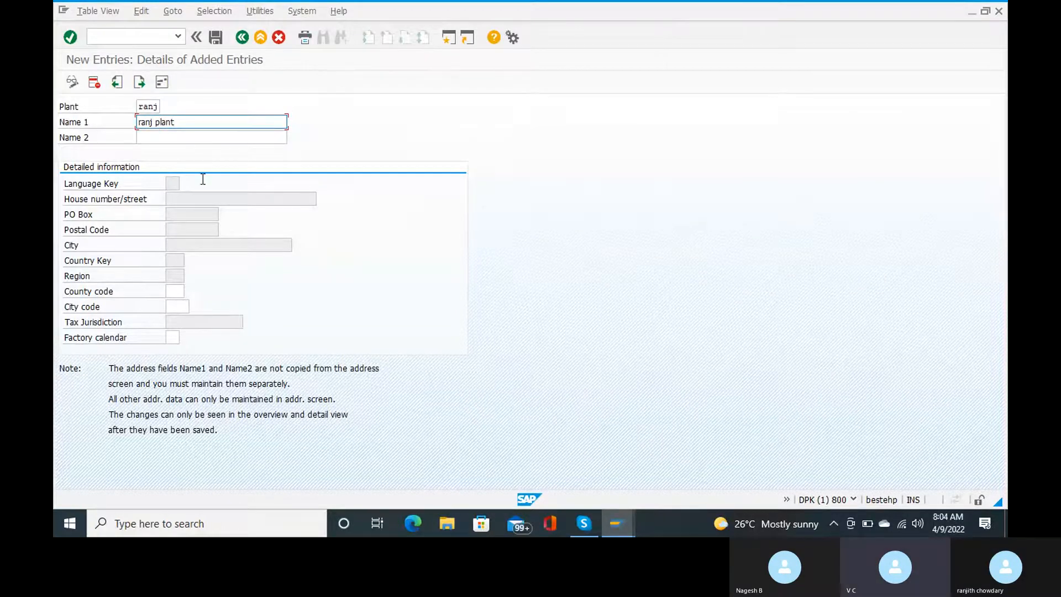
pyautogui.write(' for rc15')
# Step: Fill Name 2 with 'ranj plant for rc15'
pyautogui.click(174, 137)
pyautogui.write('ranj')
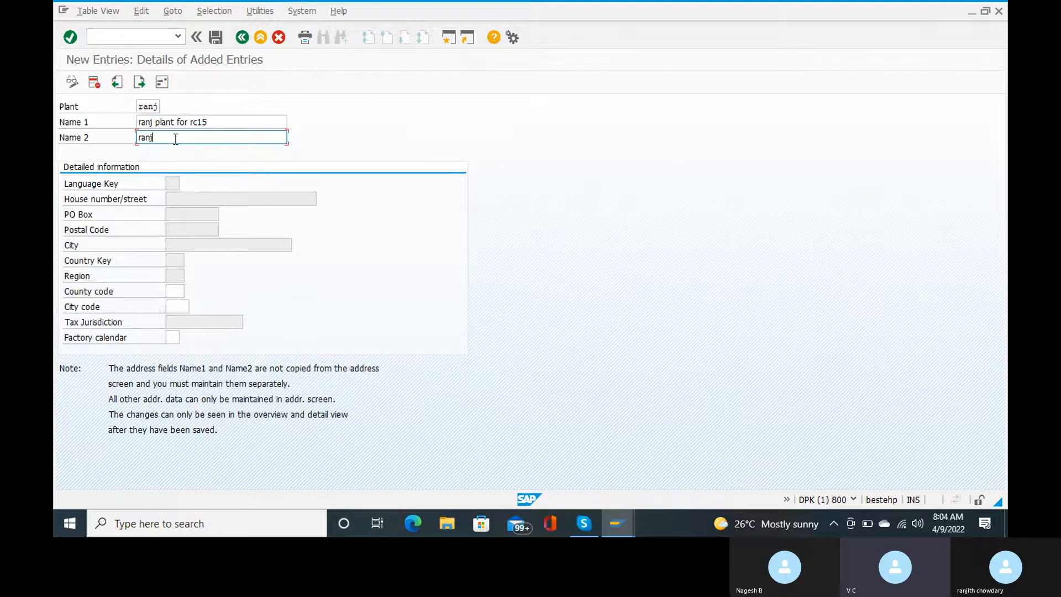
pyautogui.write(' plant for rc15')
pyautogui.click(179, 288)
# Step: Set the factory calendar to IN (India) via the search list and save the plant
pyautogui.write('in')
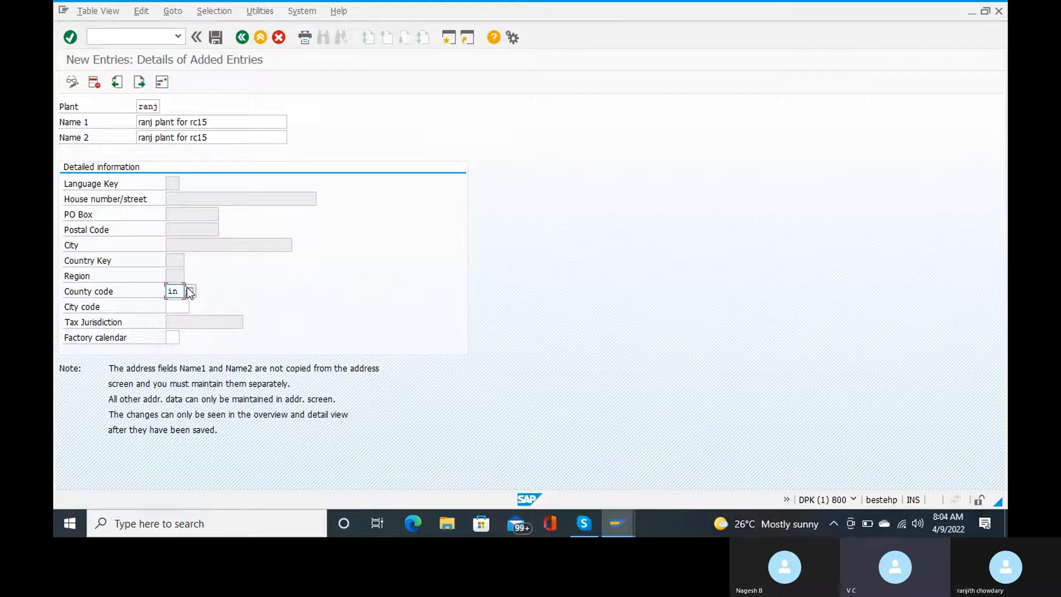
pyautogui.press('BackSpace')
pyautogui.press('BackSpace')
pyautogui.click(174, 336)
pyautogui.write('in')
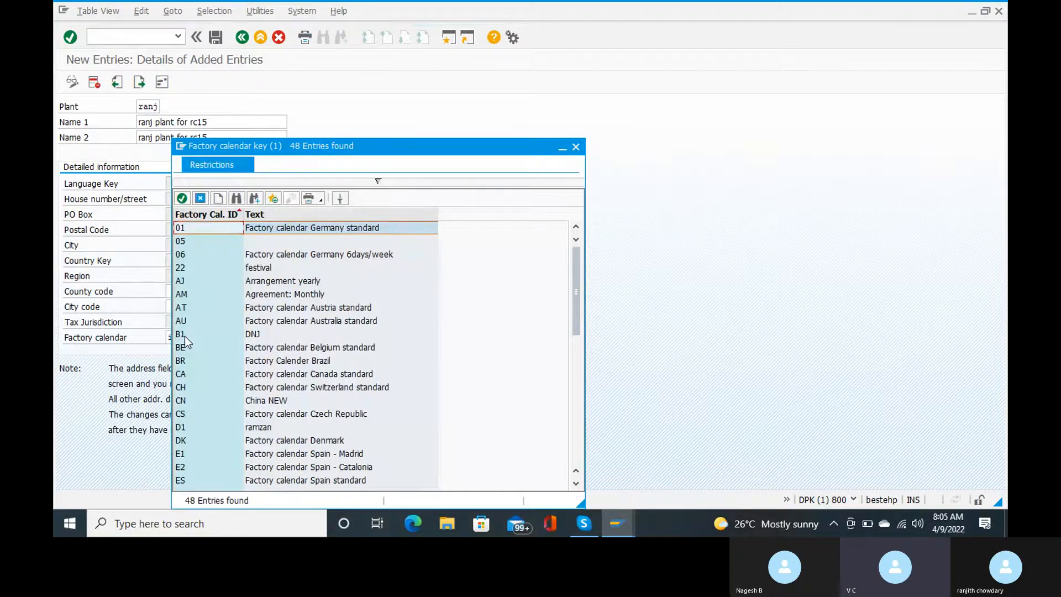
pyautogui.hotkey('ctrl', 'f')
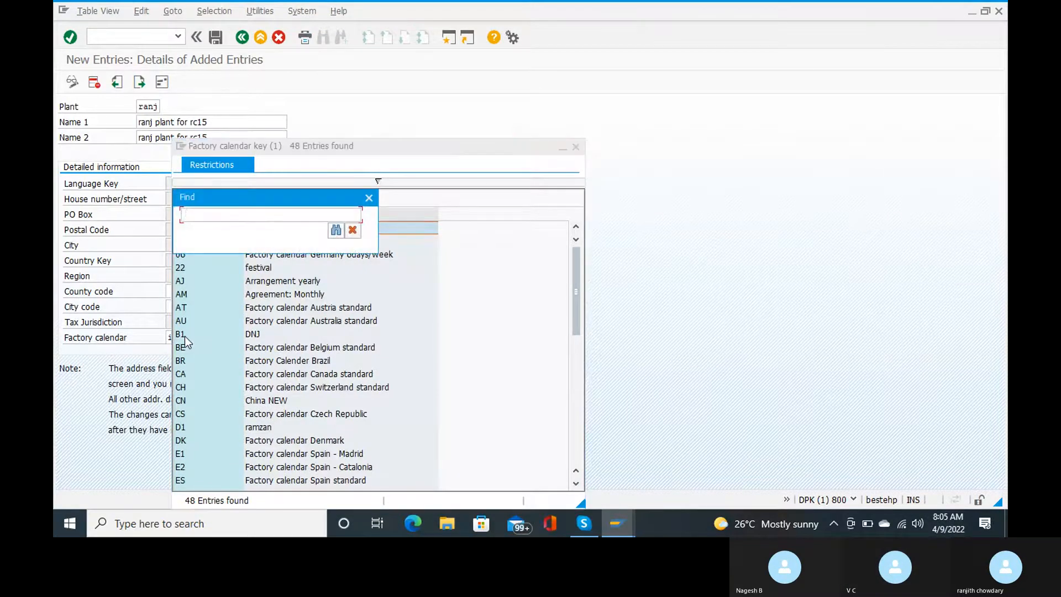
pyautogui.write('in')
pyautogui.press('Return')
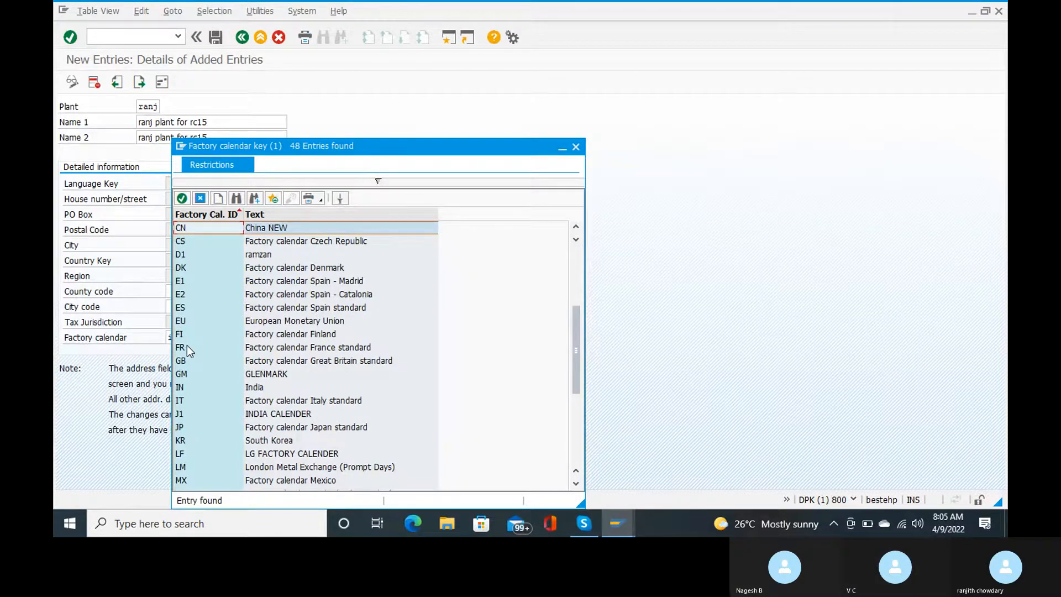
pyautogui.click(254, 387)
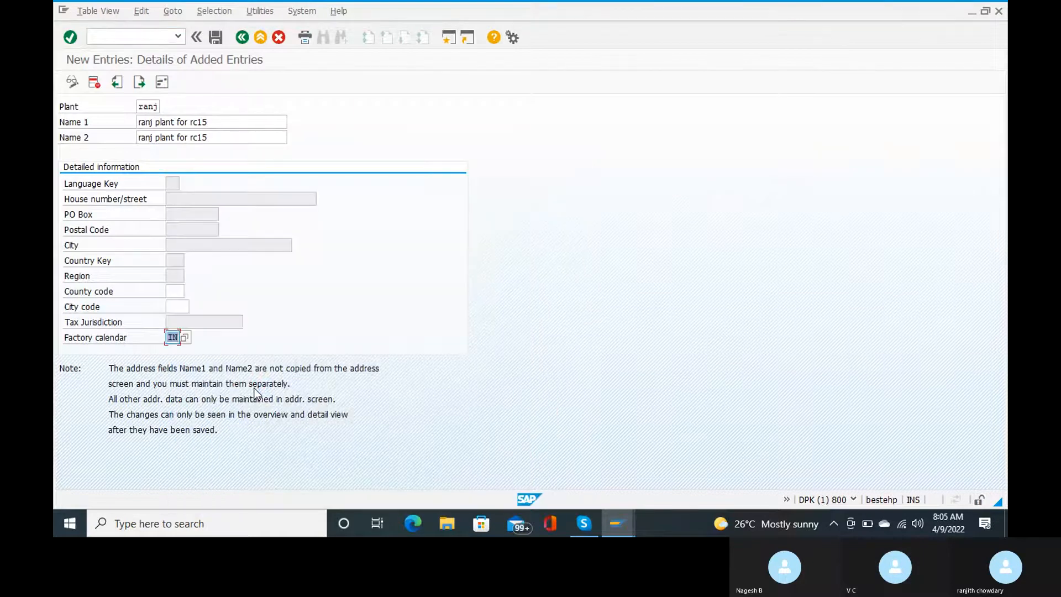
pyautogui.click(217, 38)
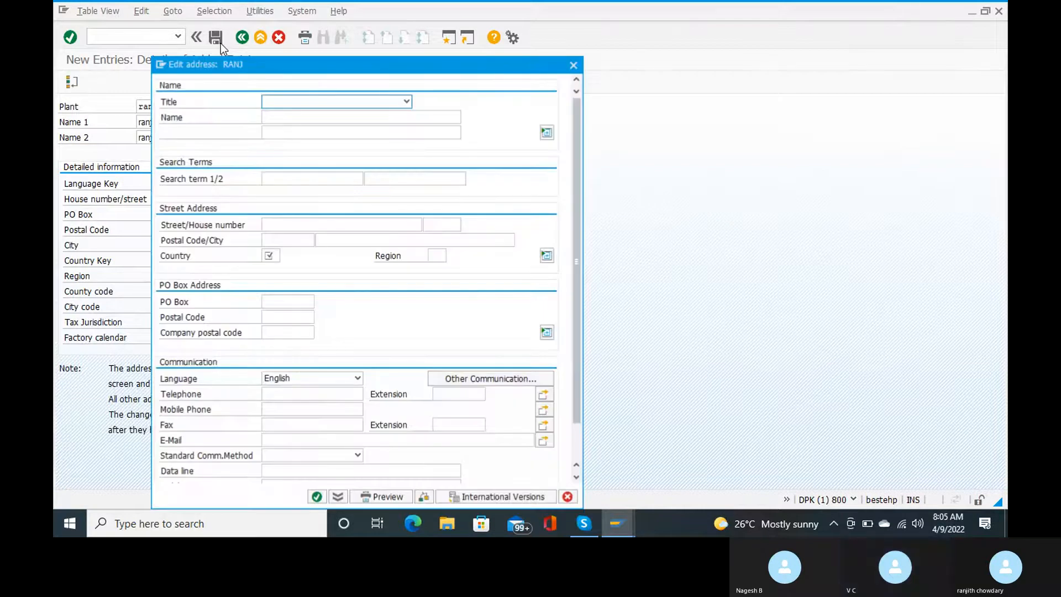
# Step: Open a blank Notepad window from Windows search, then minimize it
pyautogui.click(156, 534)
pyautogui.write('note')
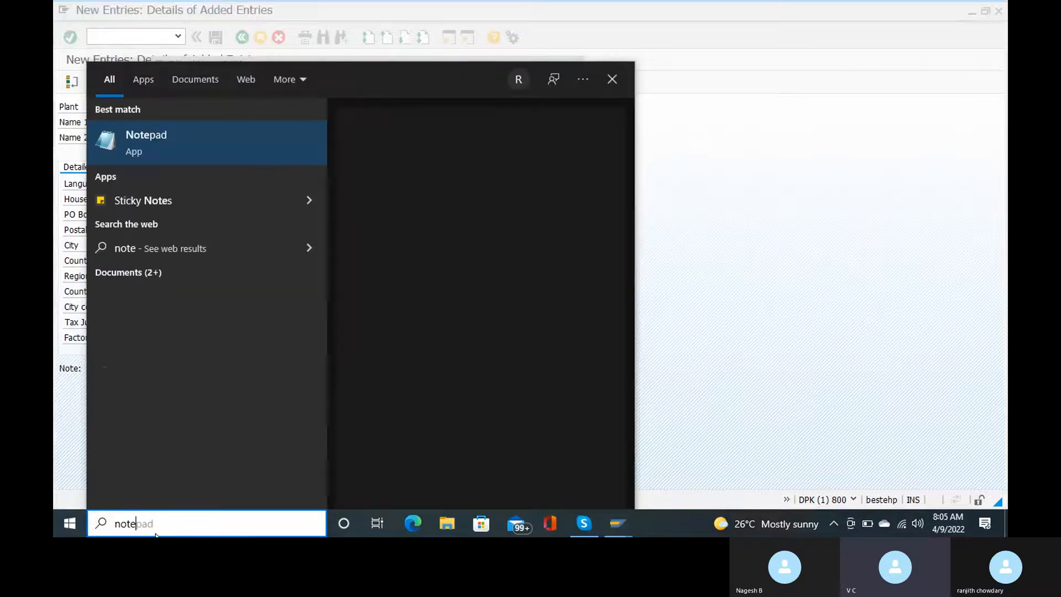
pyautogui.click(174, 144)
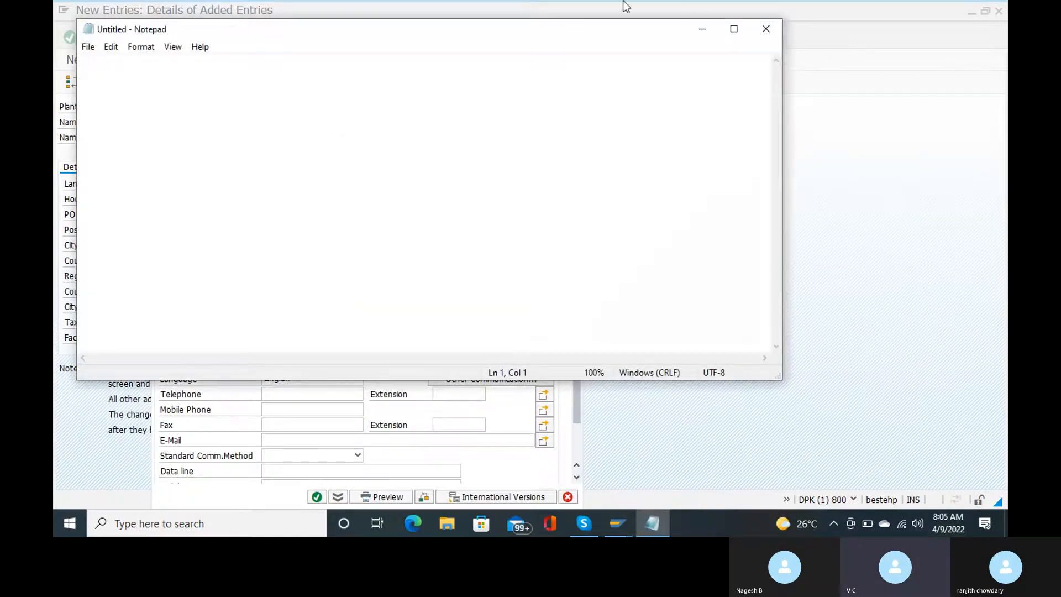
pyautogui.click(703, 35)
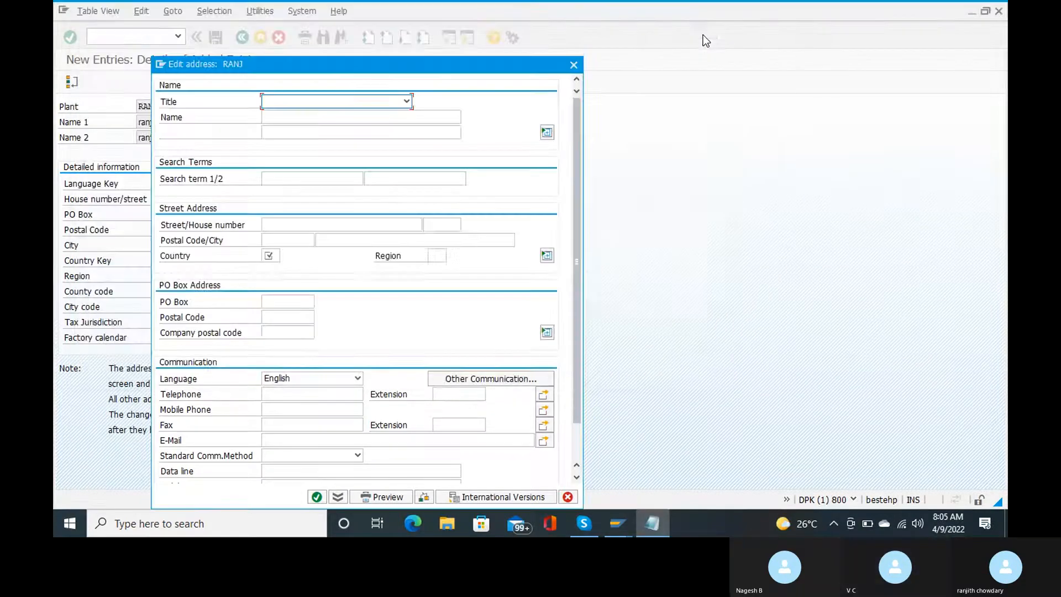
# Step: Set the plant address country IN and region 01 (Andhra Pradesh), then confirm and save
pyautogui.click(409, 103)
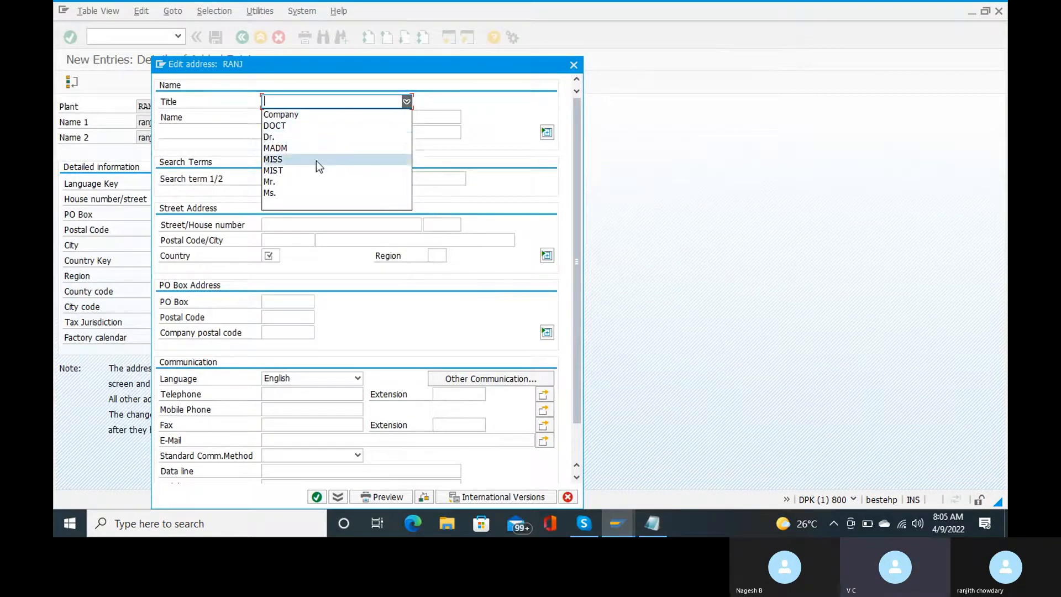
pyautogui.click(406, 102)
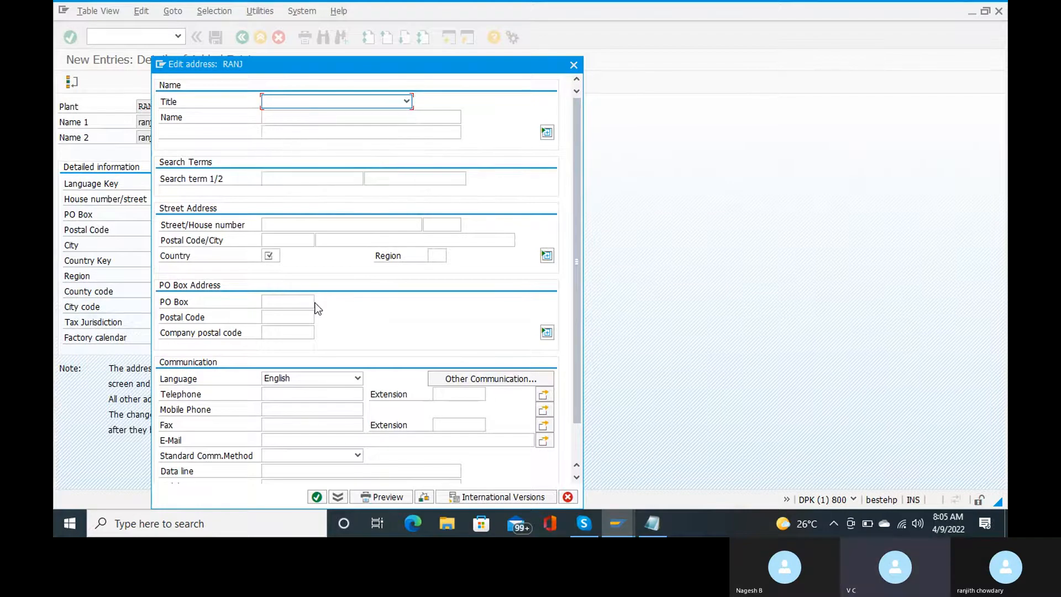
pyautogui.click(277, 255)
pyautogui.write('IN')
pyautogui.scroll(-1, 316, 283)
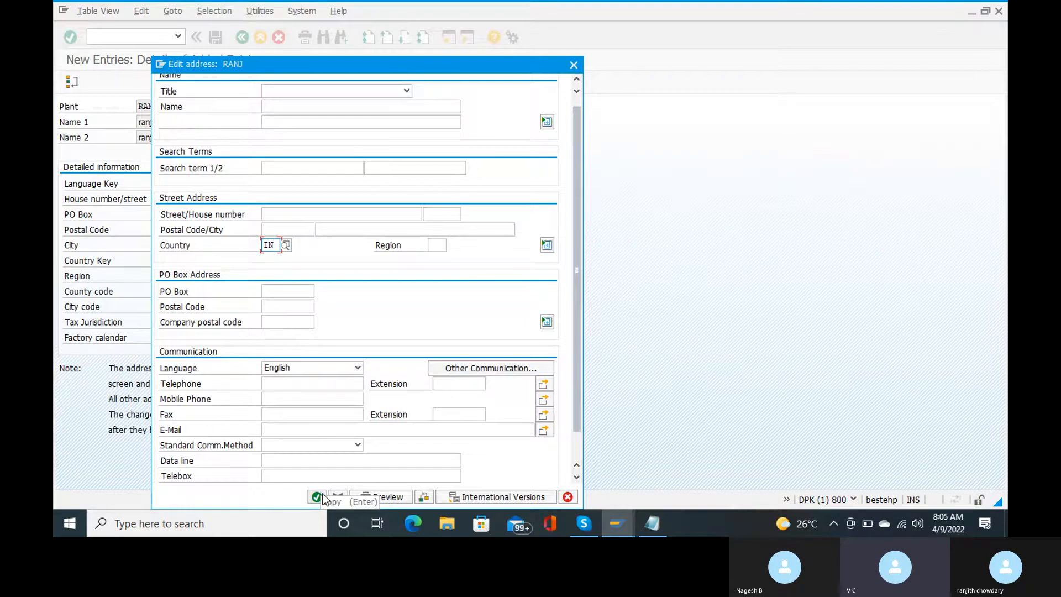
pyautogui.click(442, 244)
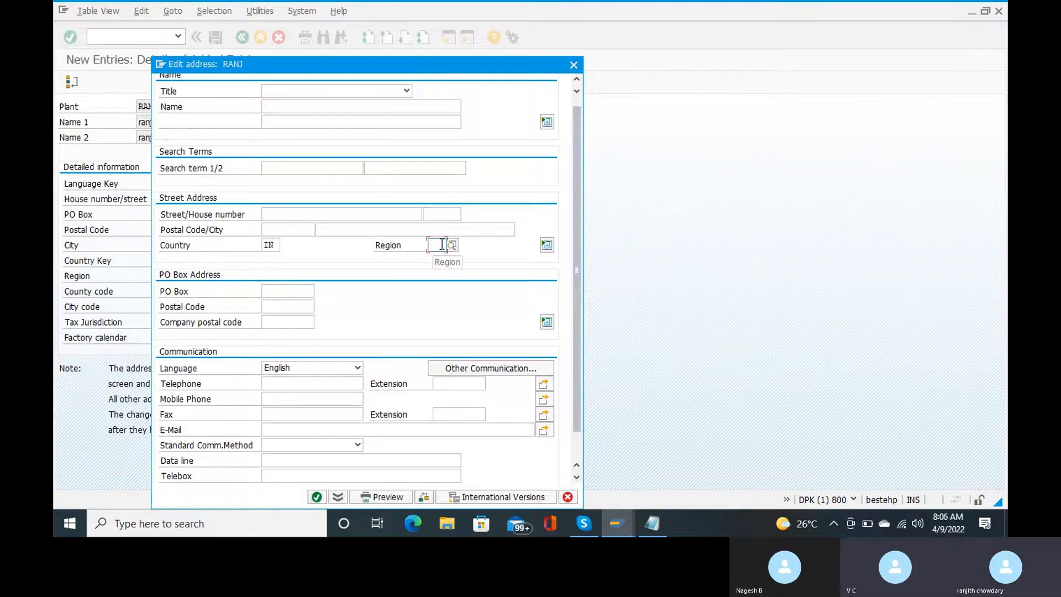
pyautogui.write('01')
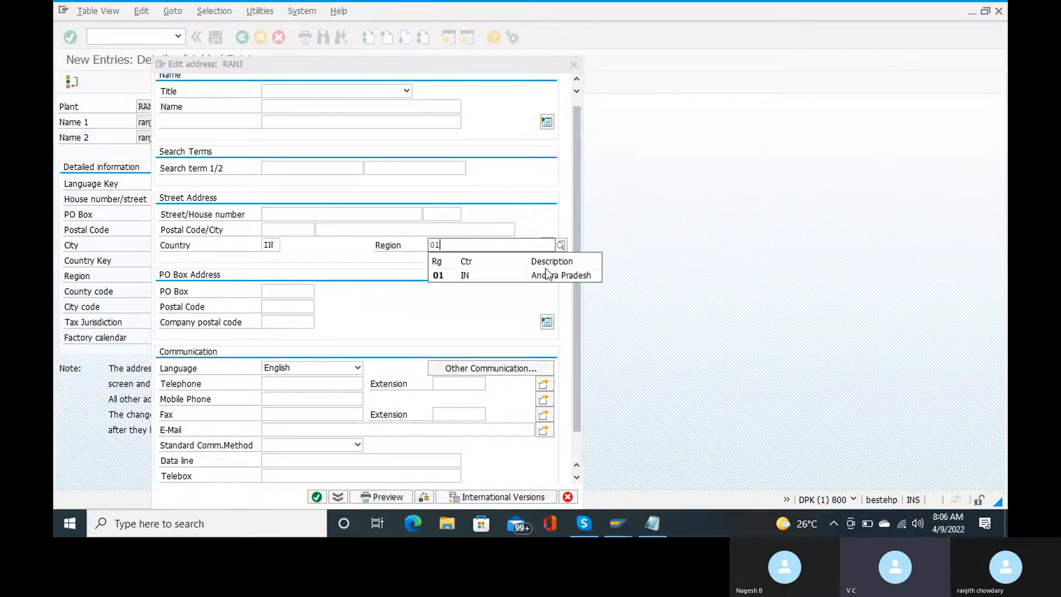
pyautogui.click(526, 280)
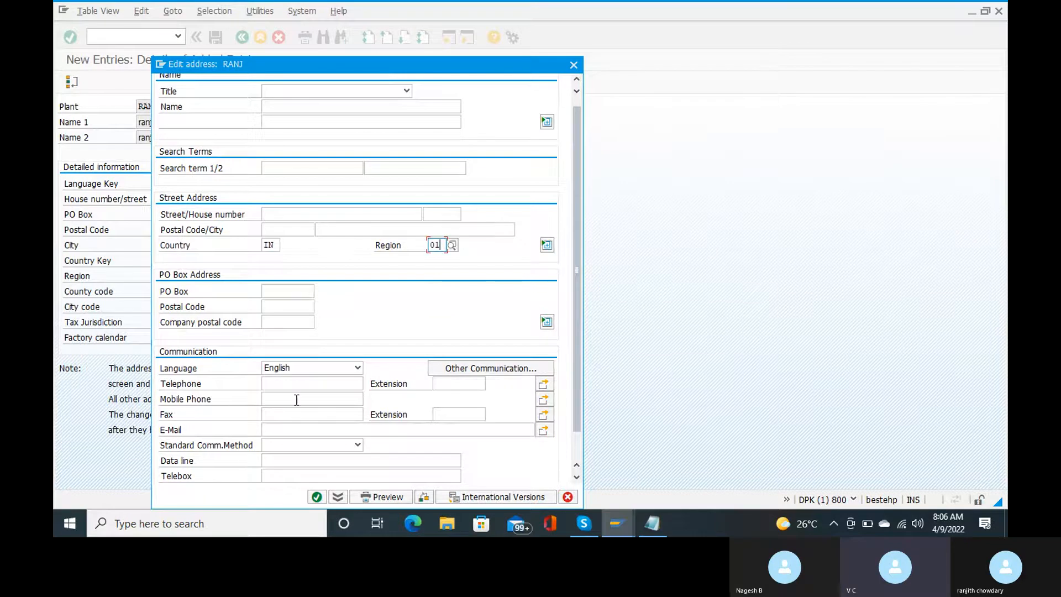
pyautogui.click(316, 497)
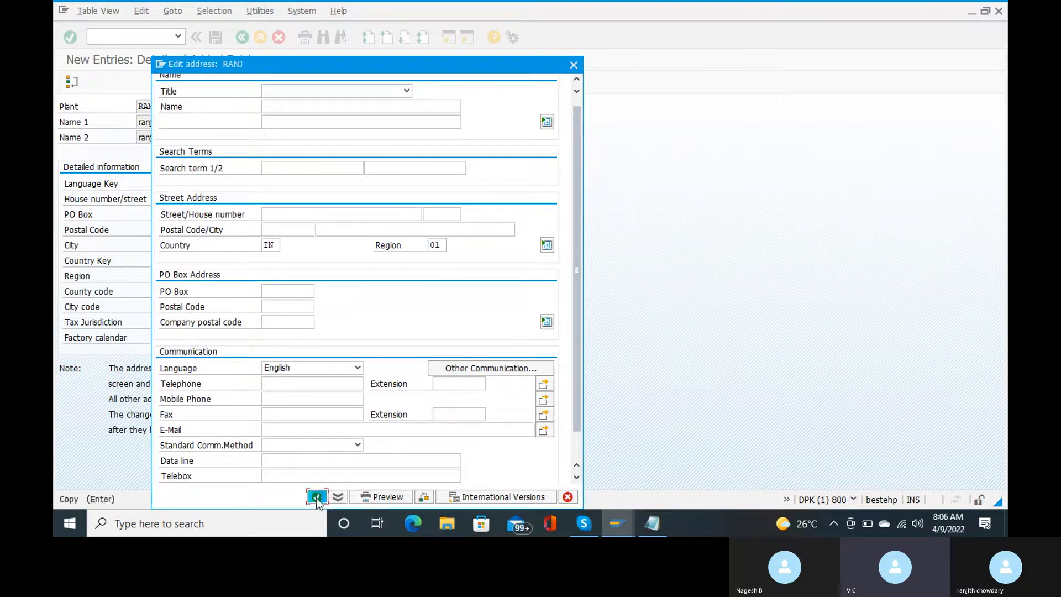
pyautogui.press('Return')
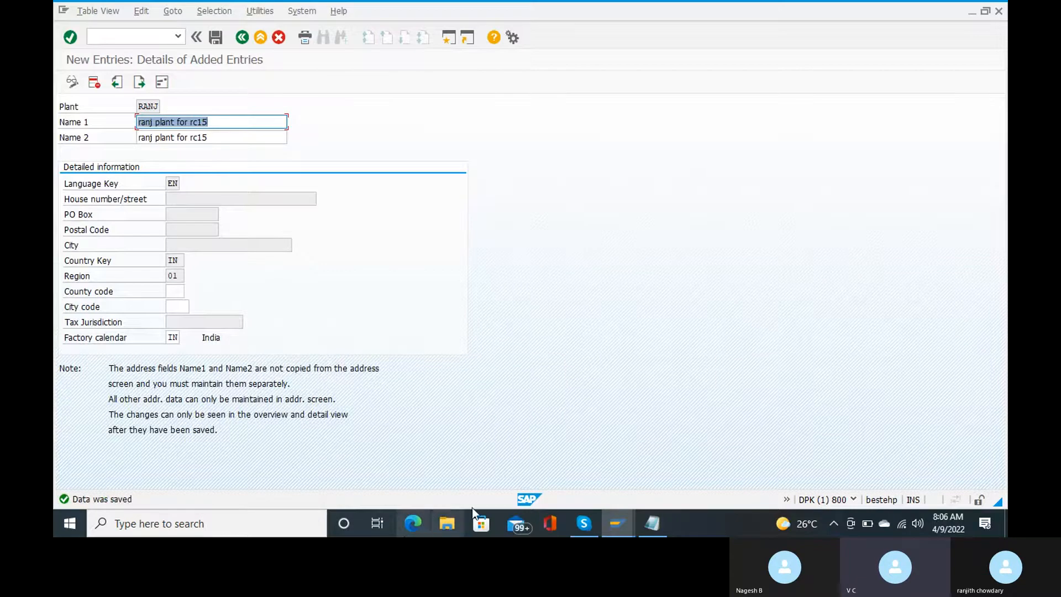
# Step: Write 'plant - ranj' in the Notepad note and minimize it back to SAP
pyautogui.moveTo(654, 516)
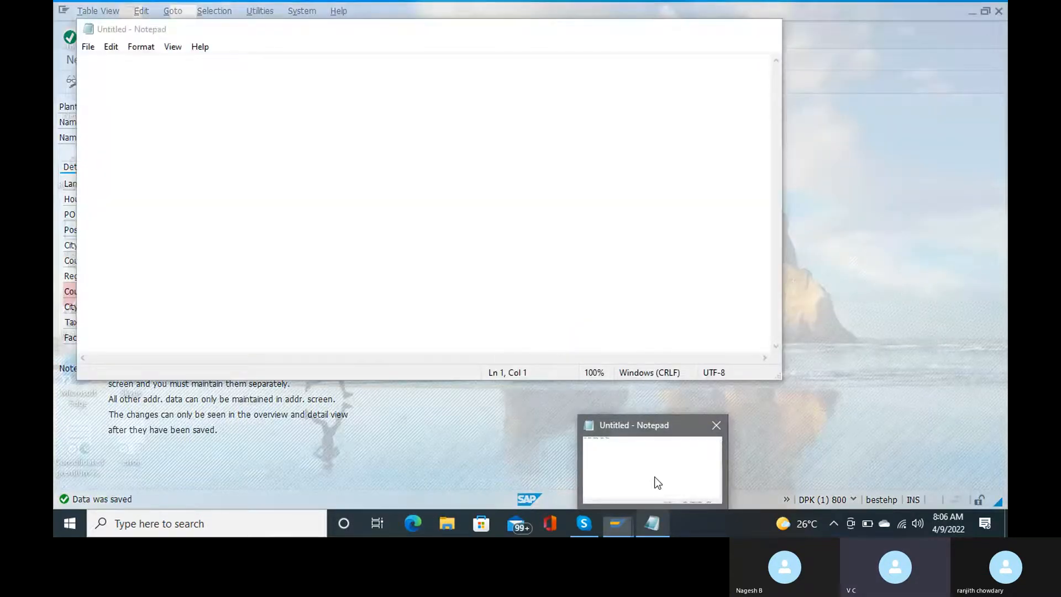
pyautogui.click(655, 477)
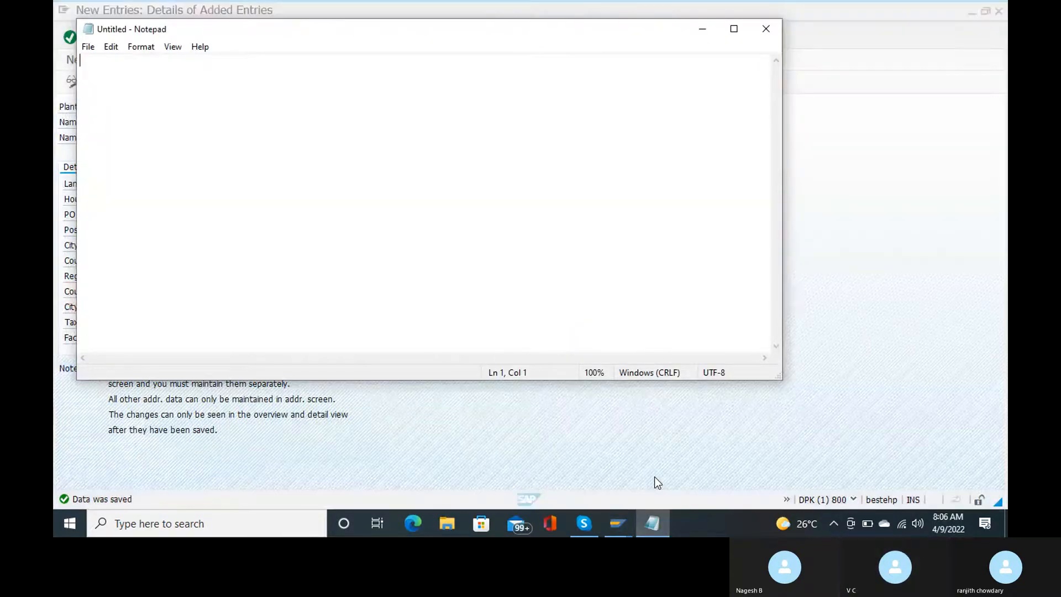
pyautogui.write('plant - ranj')
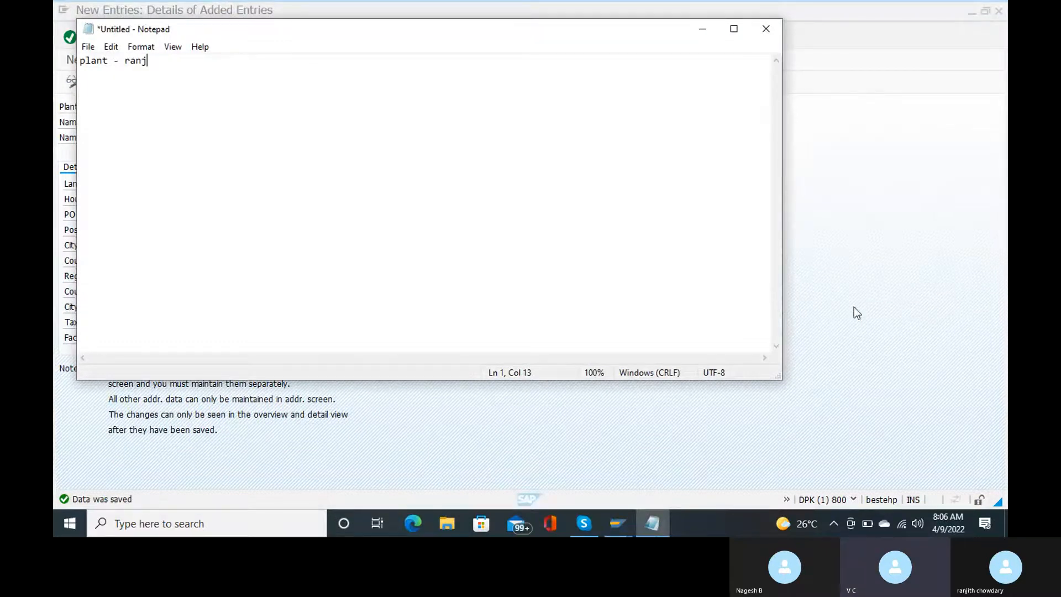
pyautogui.click(692, 35)
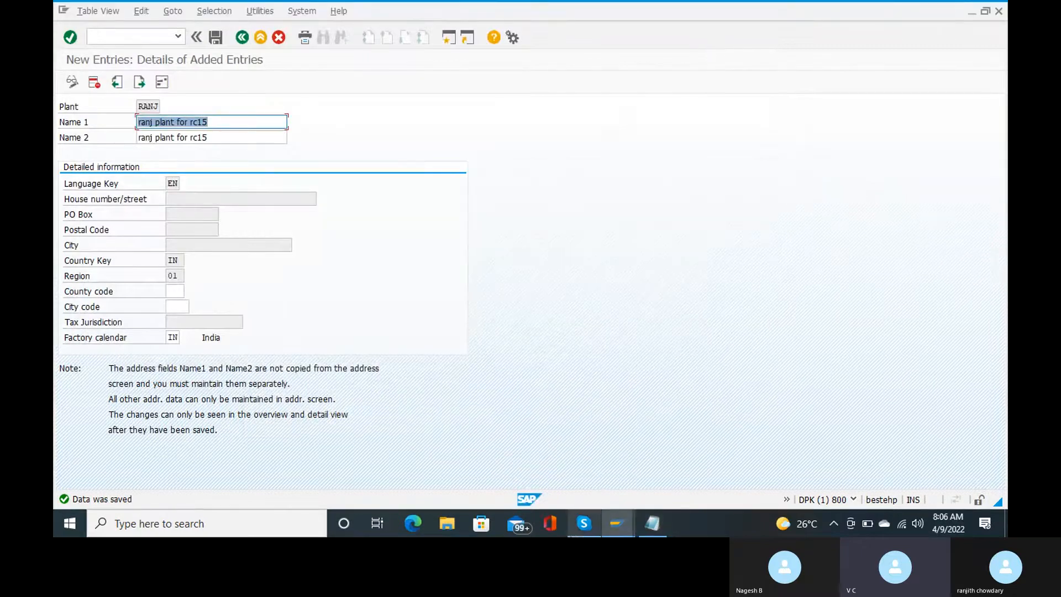
pyautogui.moveTo(584, 523)
pyautogui.moveTo(573, 490)
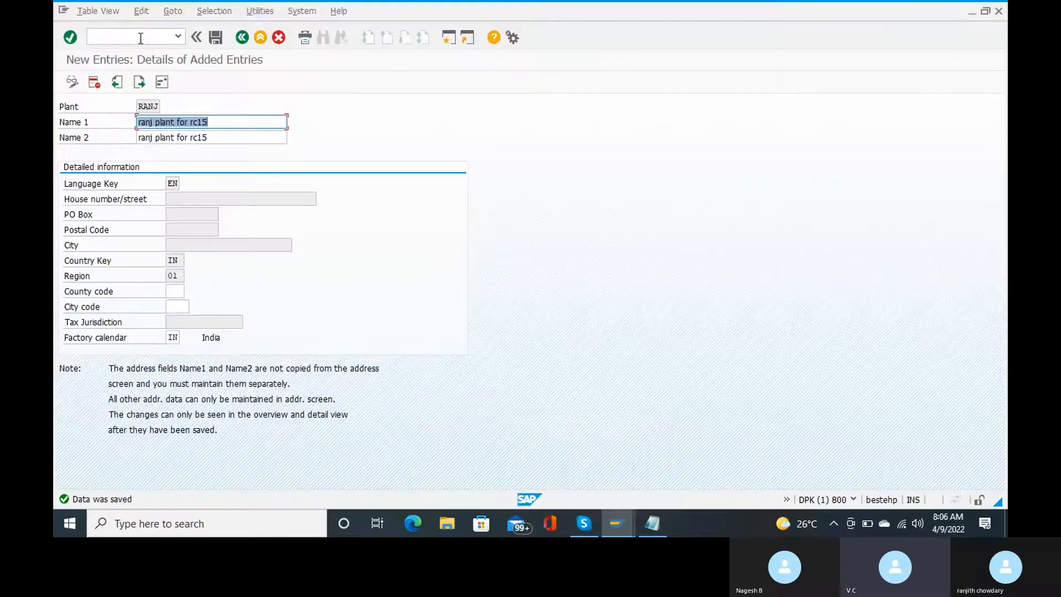
# Step: Run OX09 and open the storage locations for the plant
pyautogui.click(141, 36)
pyautogui.write('/no')
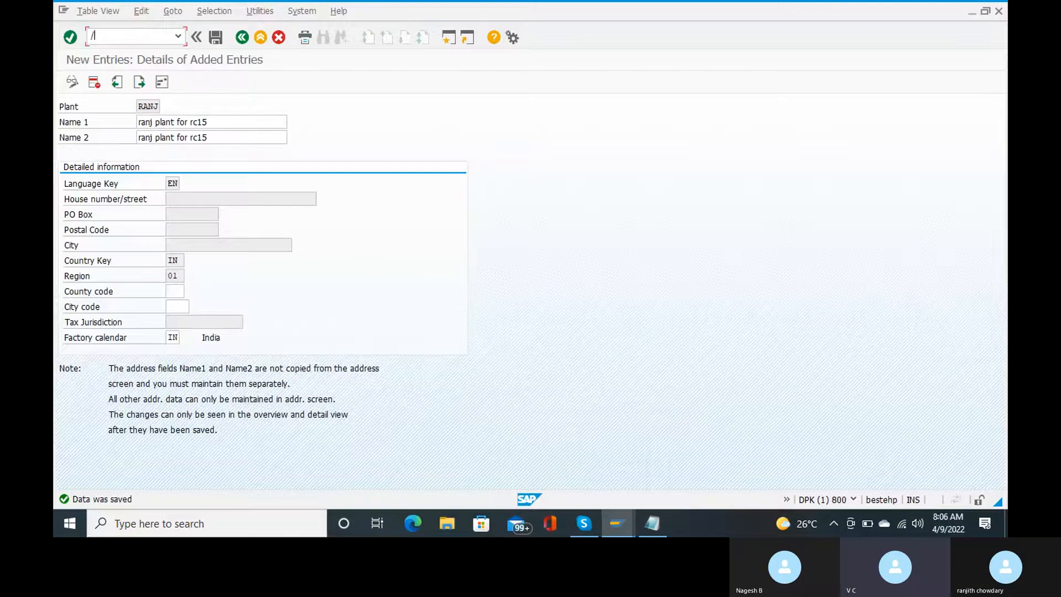
pyautogui.write('09')
pyautogui.press('Return')
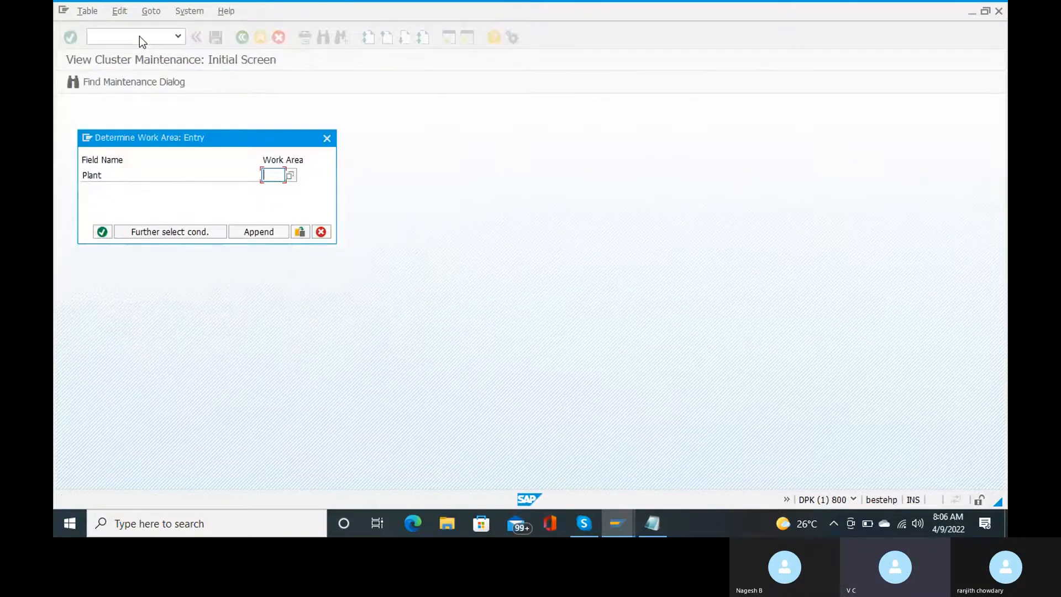
pyautogui.write('rcrs')
pyautogui.press('Return')
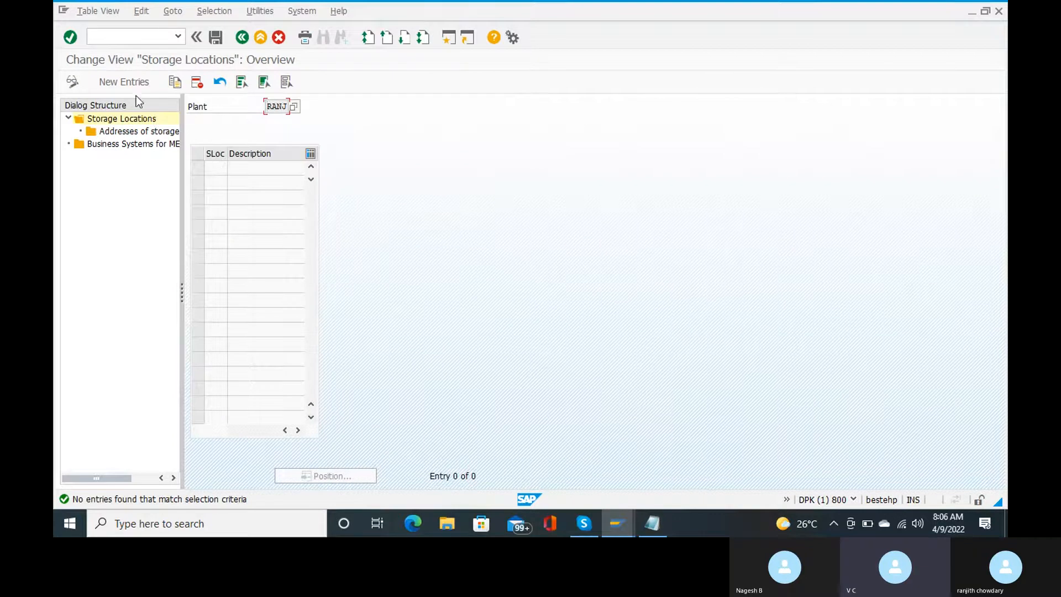
# Step: Add storage location ranj described 'ranj storage loc', save and confirm the request
pyautogui.click(127, 84)
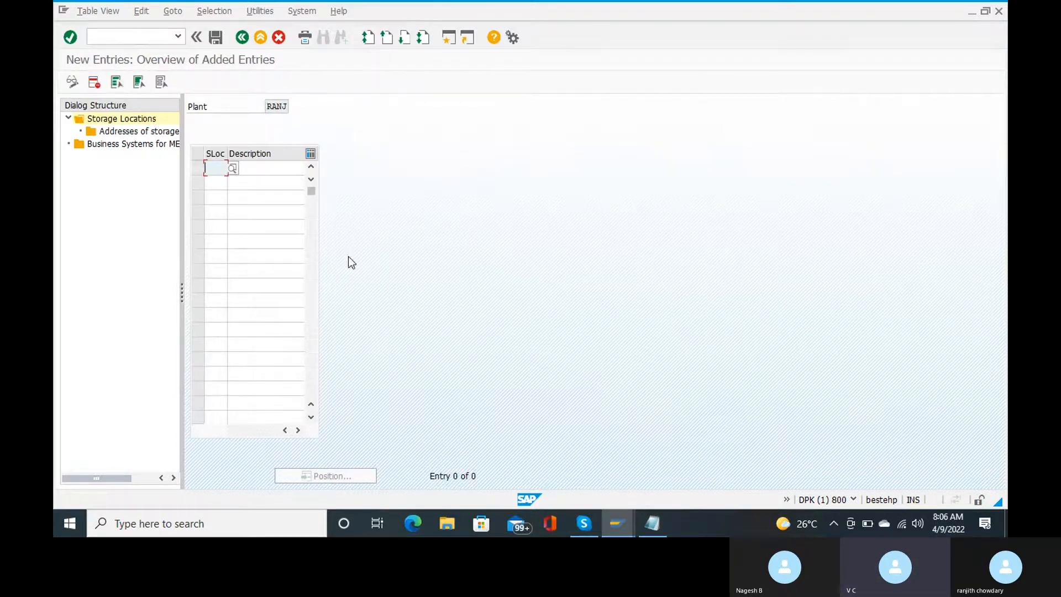
pyautogui.write('ranj')
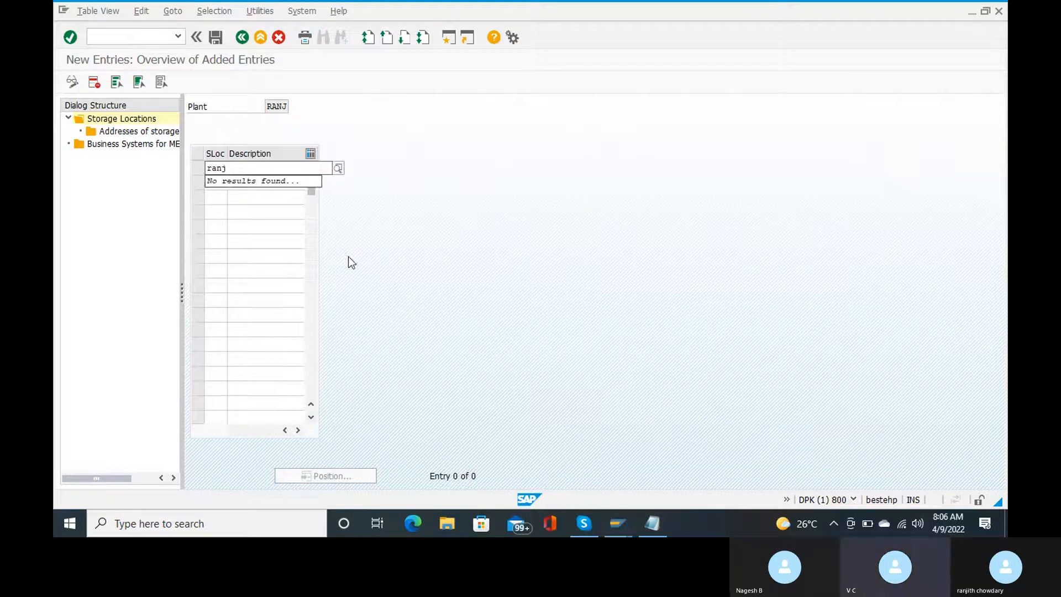
pyautogui.press('Tab')
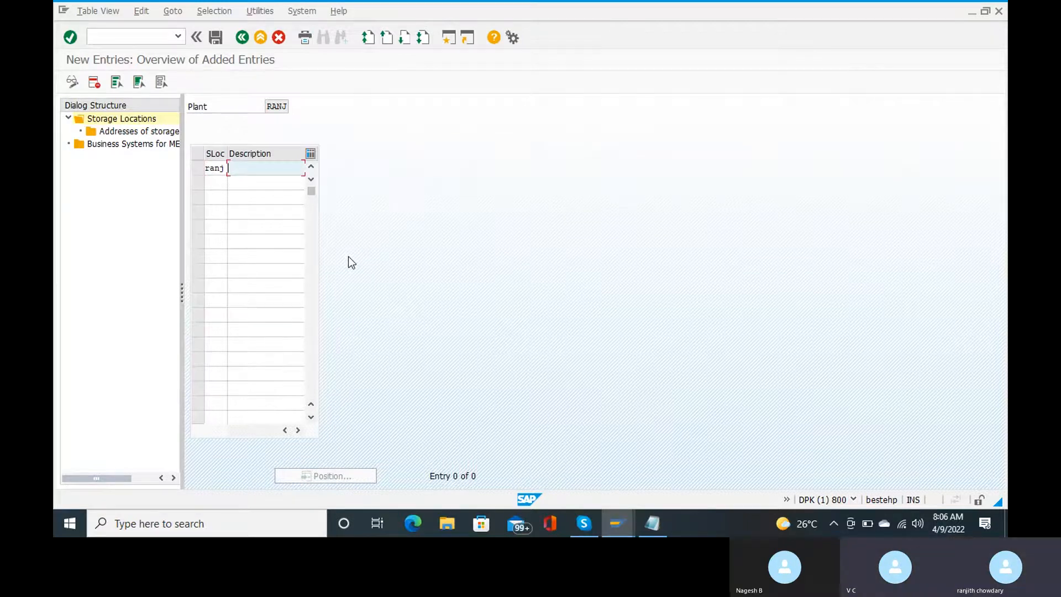
pyautogui.write('stor')
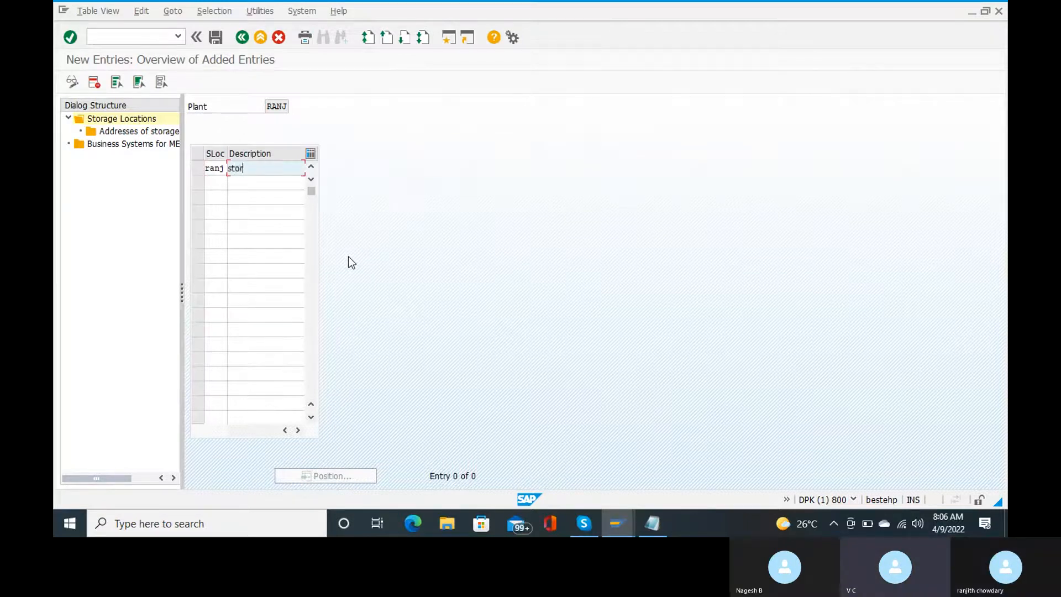
pyautogui.press('BackSpace')
pyautogui.press('BackSpace')
pyautogui.press('BackSpace')
pyautogui.press('BackSpace')
pyautogui.write('ranj storage loc')
pyautogui.hotkey('ctrl', 's')
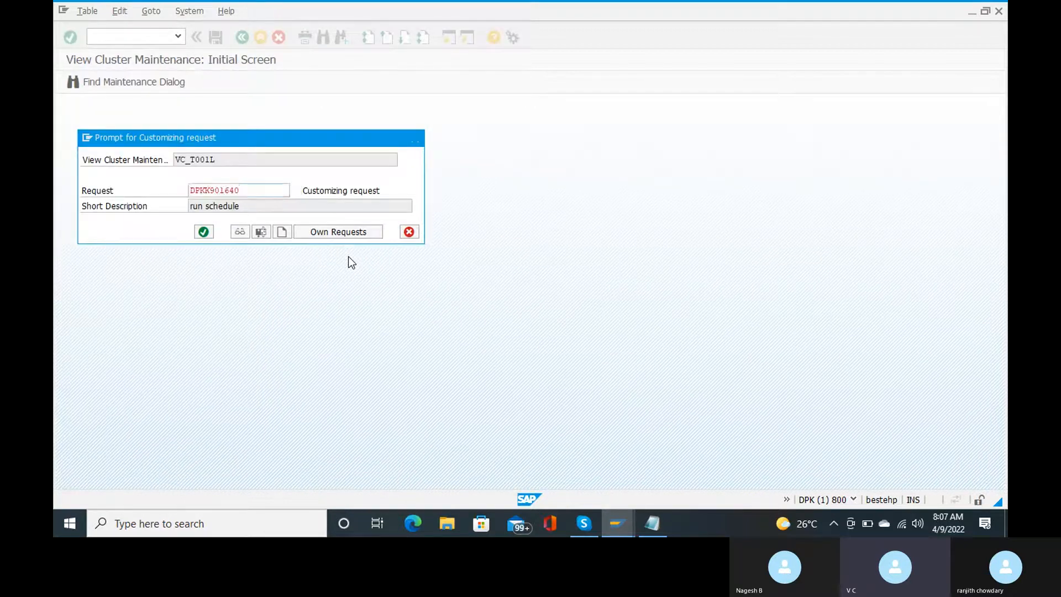
pyautogui.press('Return')
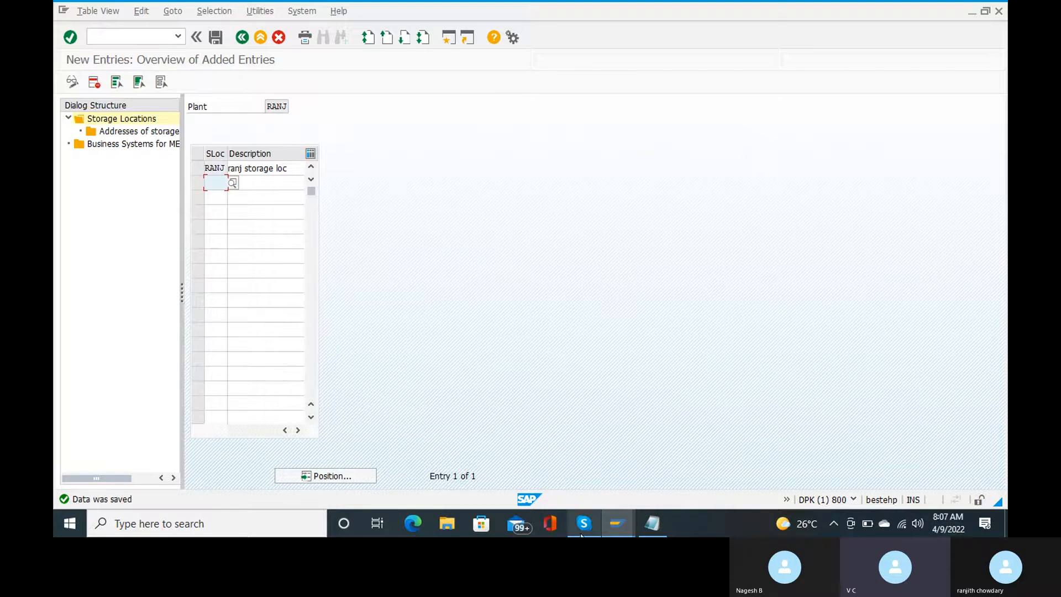
# Step: Leave the storage location entries with /n to reach SAP Easy Access
pyautogui.moveTo(622, 511)
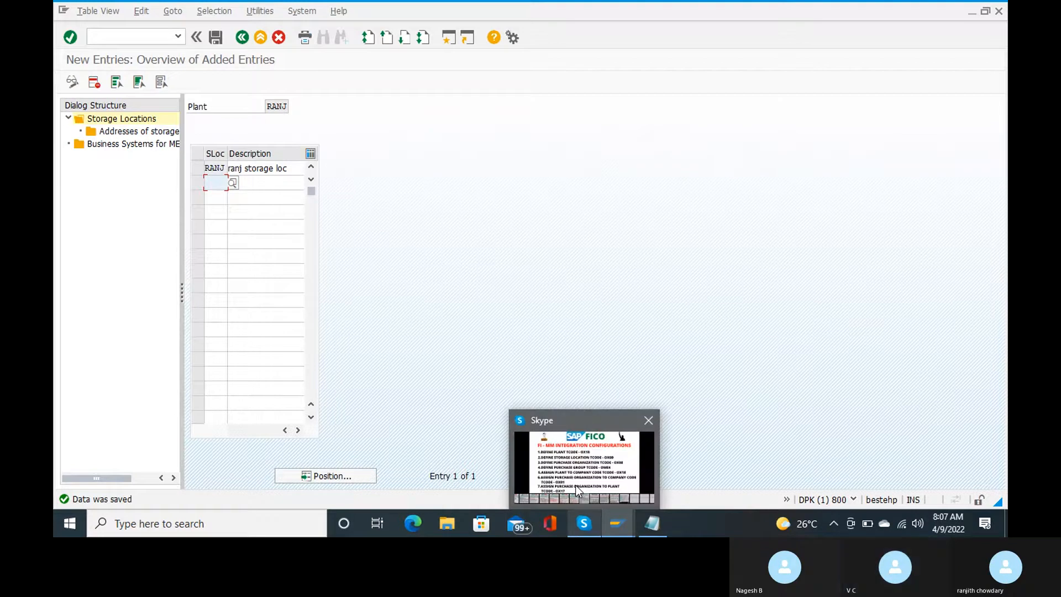
pyautogui.moveTo(575, 485)
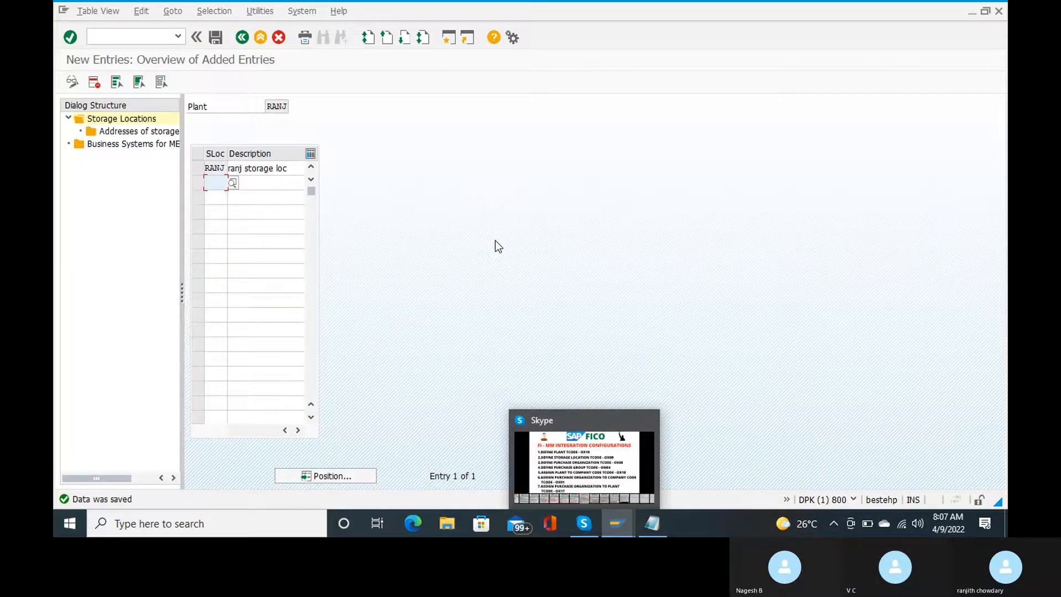
pyautogui.click(135, 40)
pyautogui.write('/n')
pyautogui.press('Return')
# Step: Run OX08 to open the purchasing organizations table
pyautogui.click(136, 40)
pyautogui.write('/n')
pyautogui.press('Return')
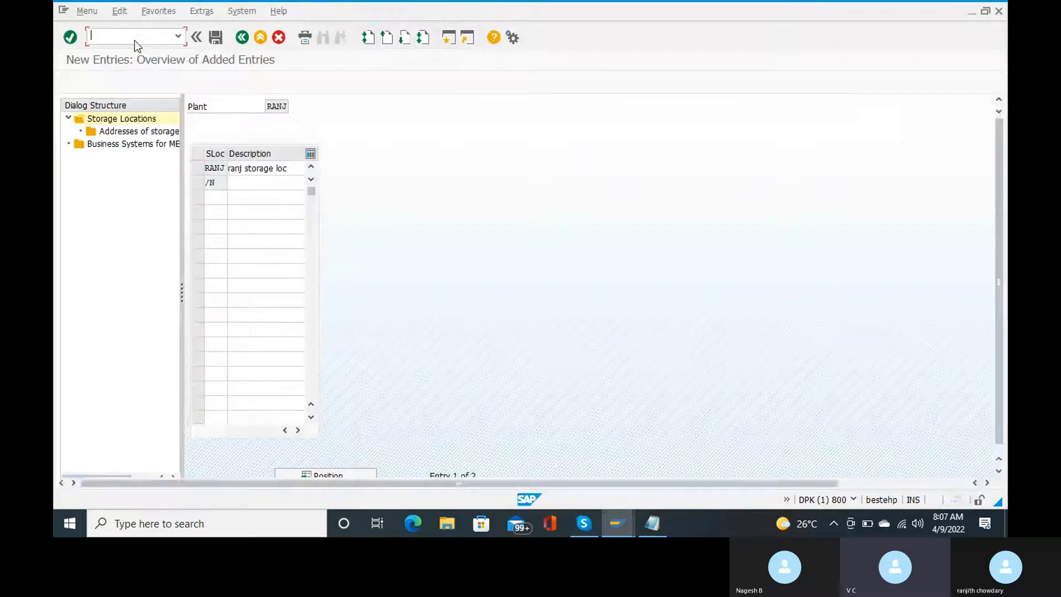
pyautogui.write('ox08')
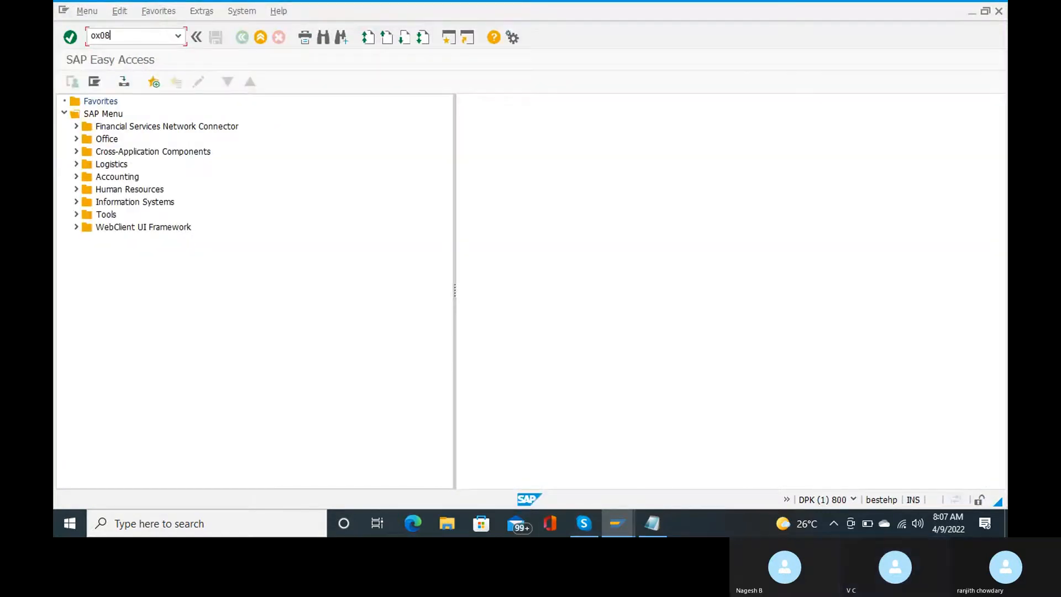
pyautogui.press('Return')
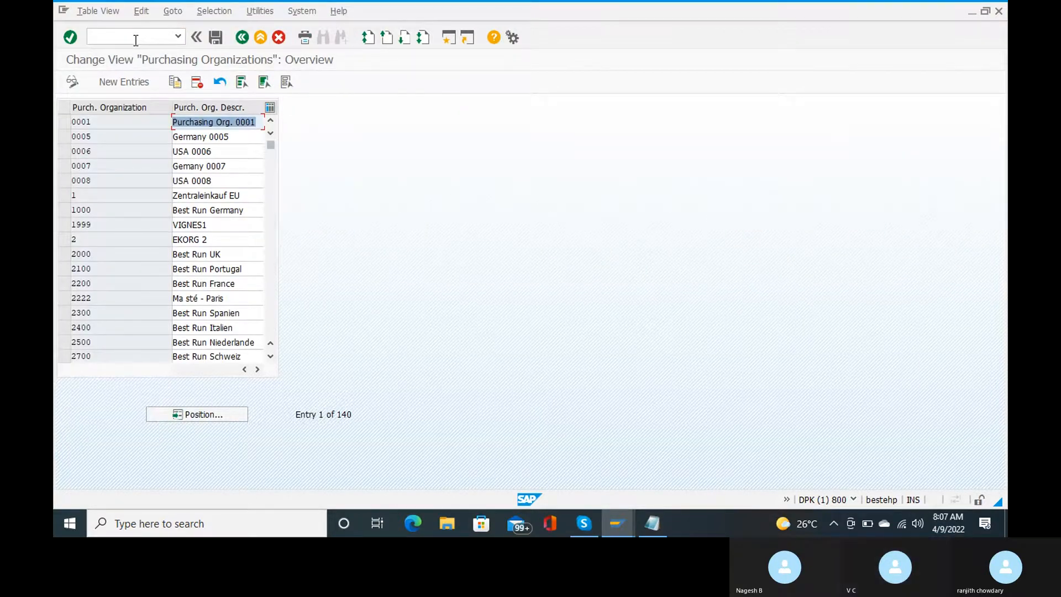
# Step: Add purchasing organization RANJ described 'ranj purchase organi', save and confirm the request
pyautogui.click(112, 82)
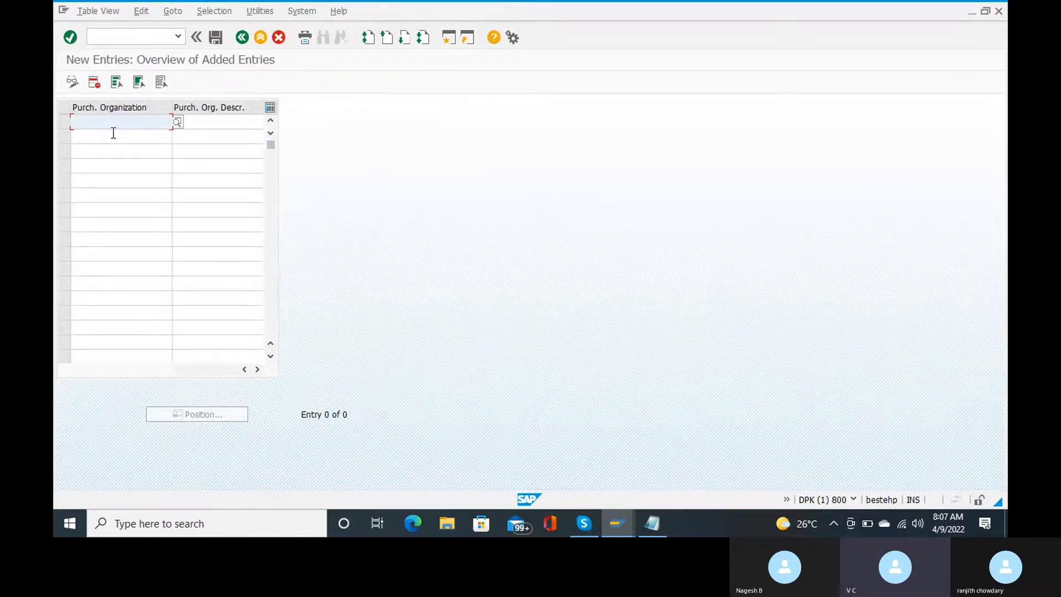
pyautogui.write('rames')
pyautogui.press('BackSpace')
pyautogui.press('BackSpace')
pyautogui.press('BackSpace')
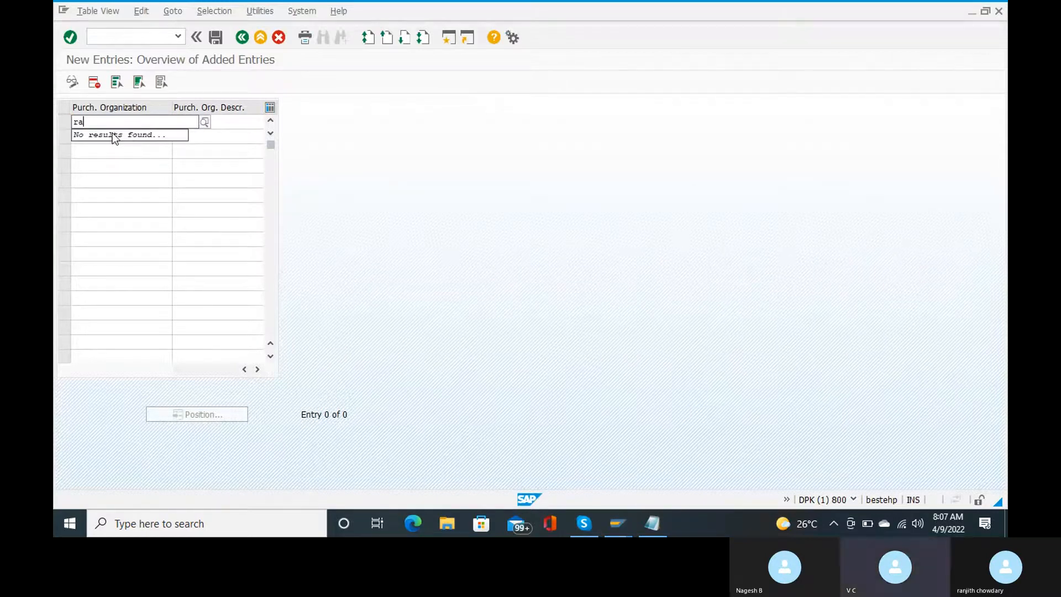
pyautogui.write('nj')
pyautogui.press('Tab')
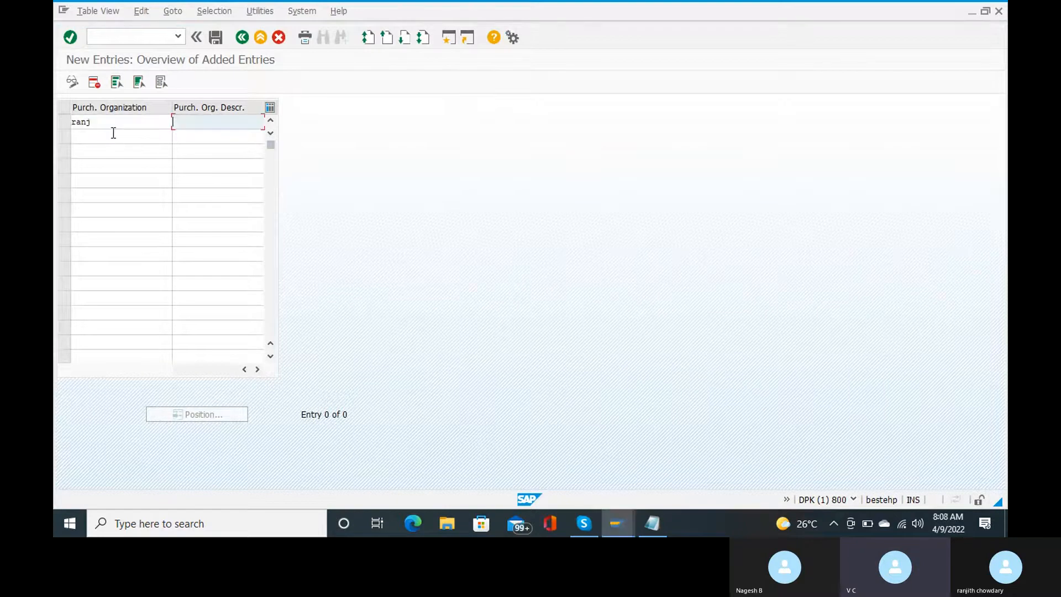
pyautogui.write('ranj purchase orh')
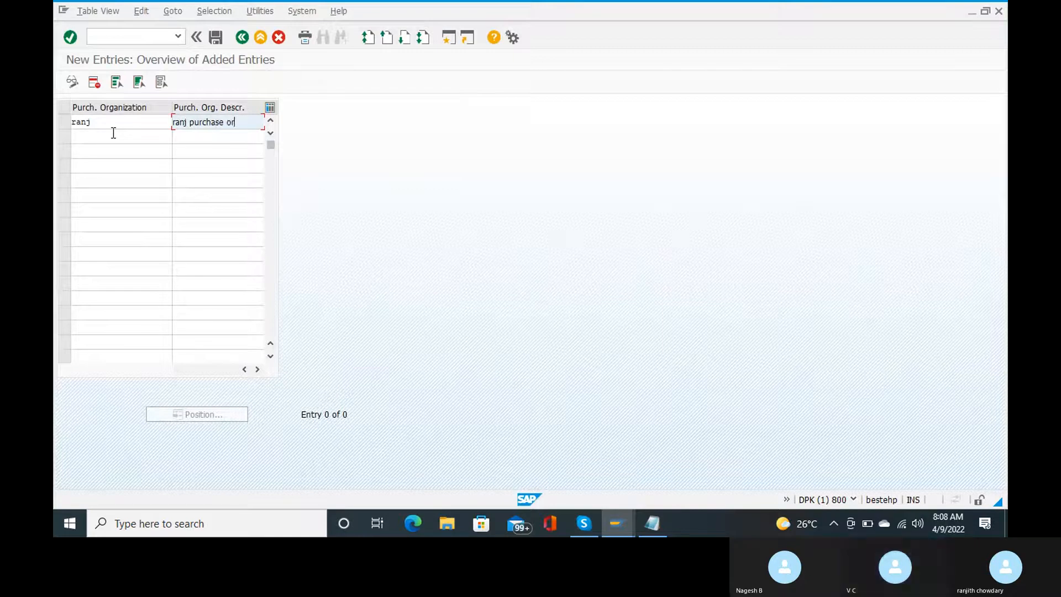
pyautogui.press('BackSpace')
pyautogui.write('gani')
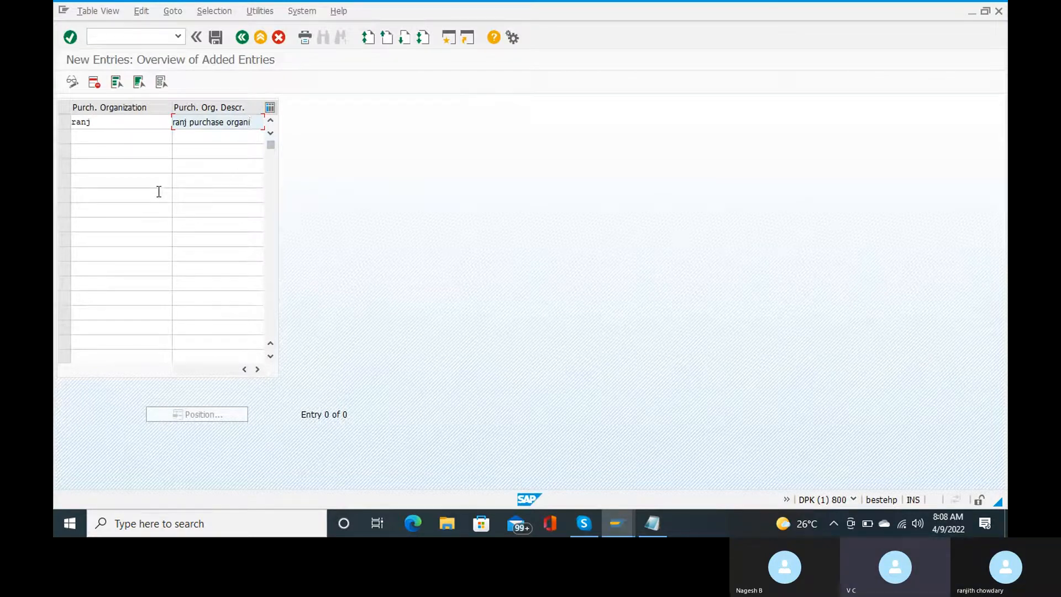
pyautogui.click(217, 36)
pyautogui.press('Return')
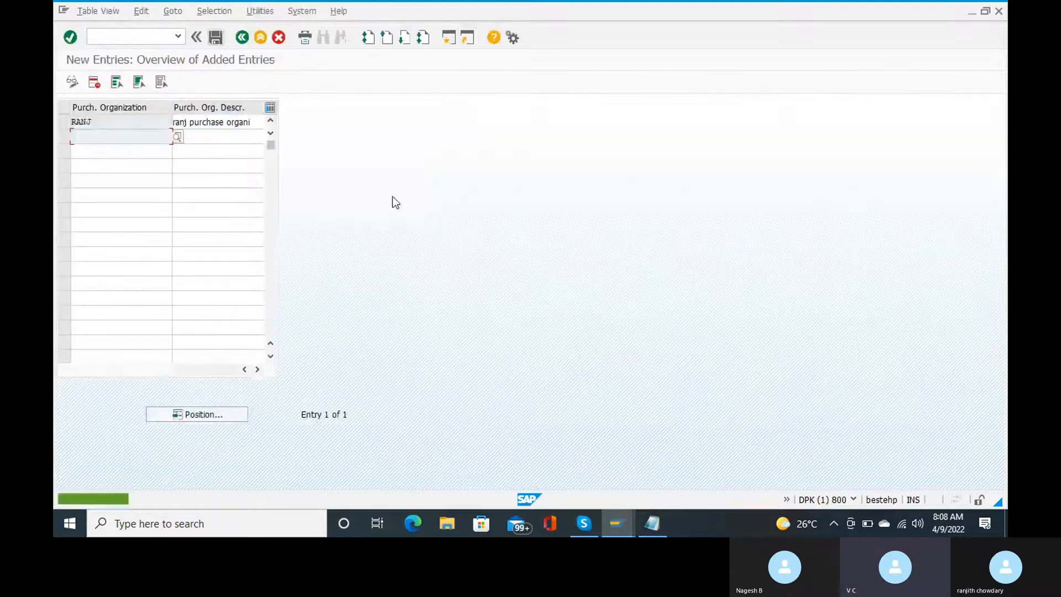
# Step: Add 'storage location - ranj' and 'purchase organization -ranj' lines to Notepad, then minimize it
pyautogui.moveTo(660, 523)
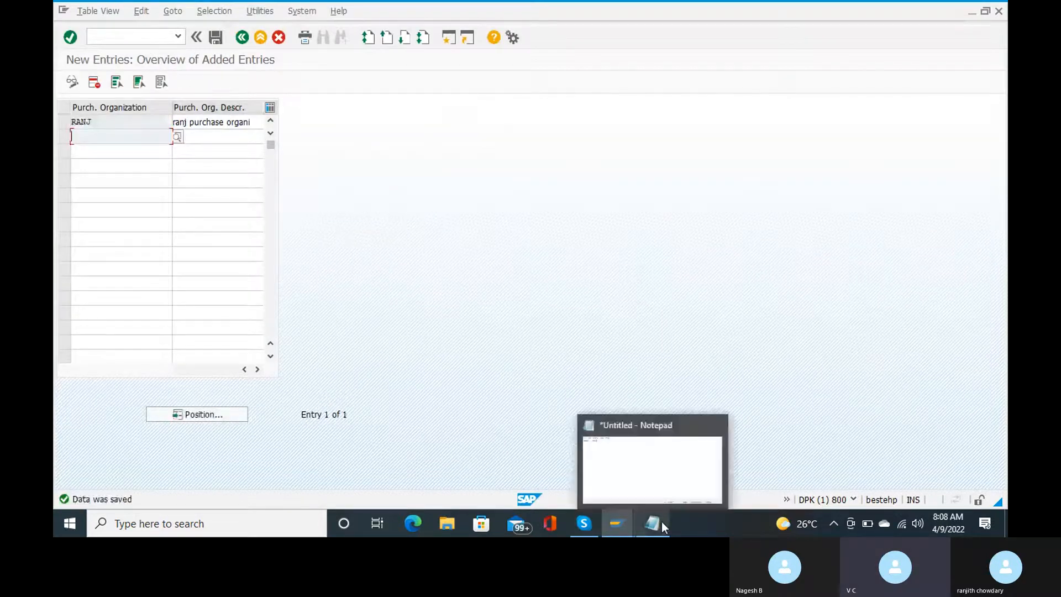
pyautogui.click(665, 480)
pyautogui.press('Return')
pyautogui.write('st')
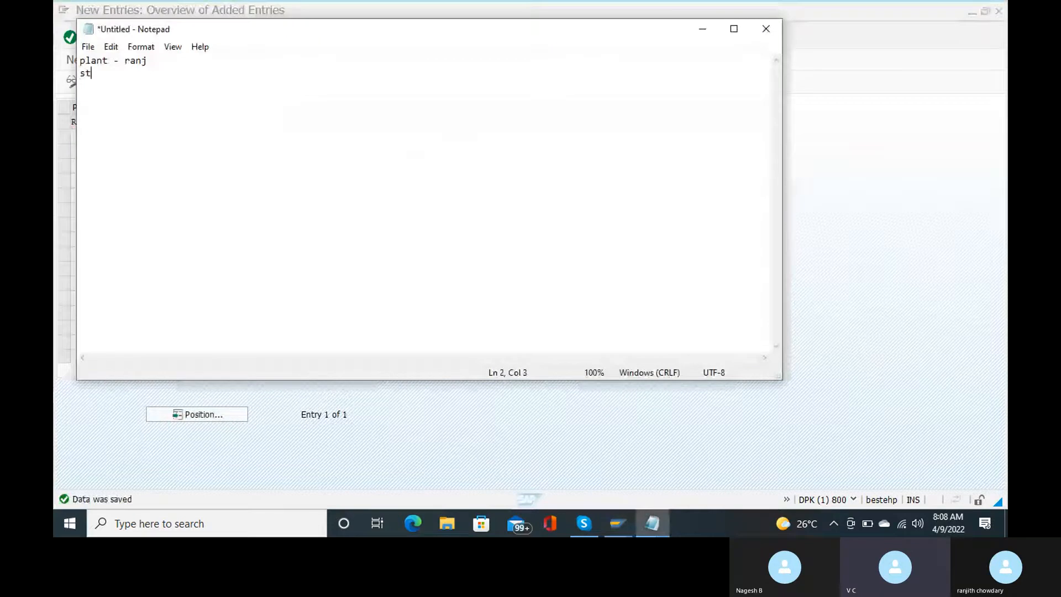
pyautogui.write('orage l')
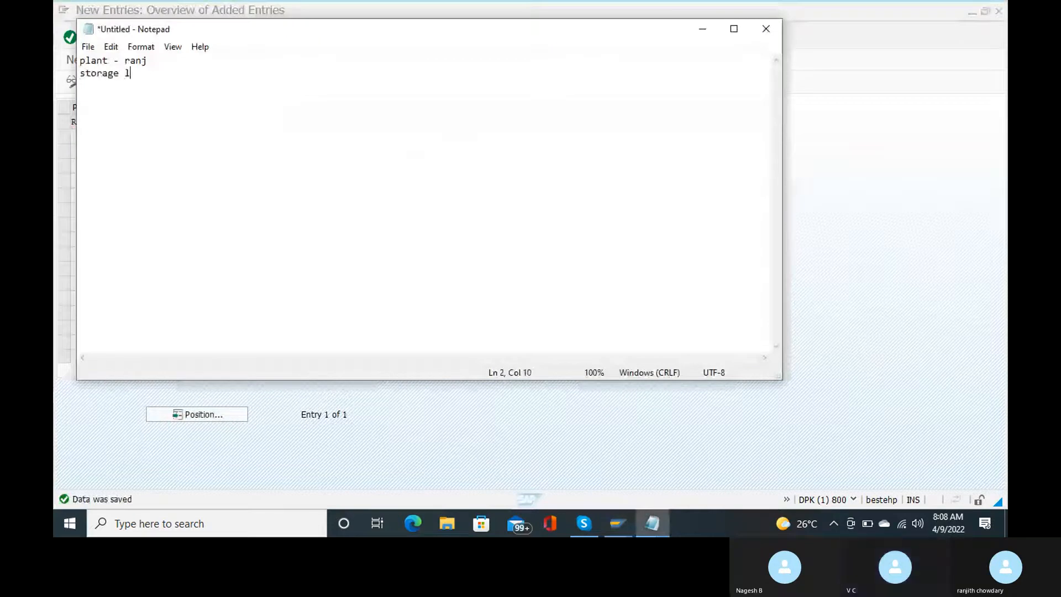
pyautogui.write('ocat')
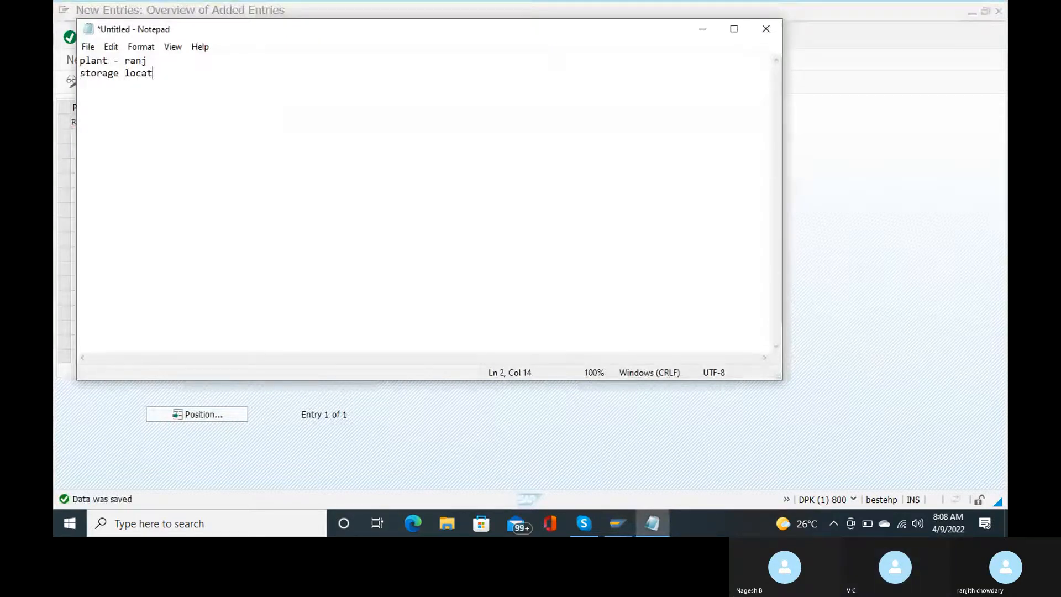
pyautogui.write('ion - r')
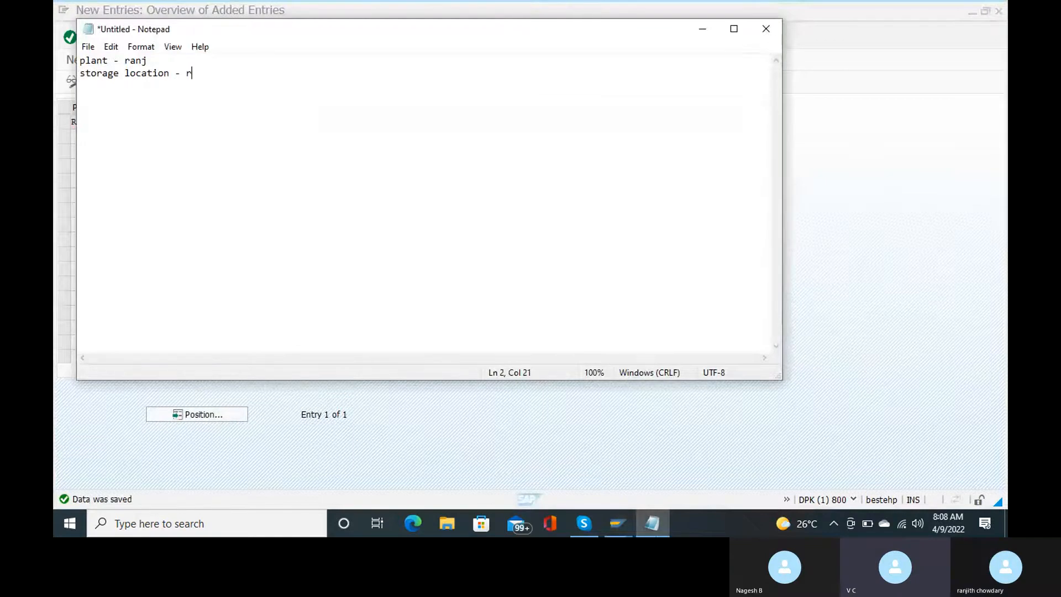
pyautogui.write('anj')
pyautogui.press('Return')
pyautogui.write('purchas')
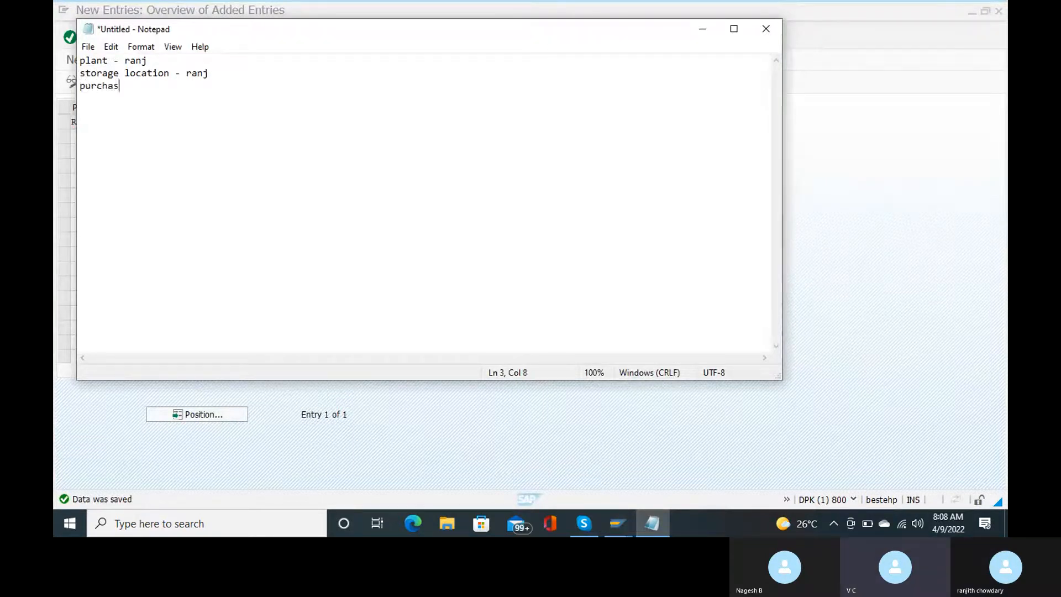
pyautogui.write('e organizaion -ran')
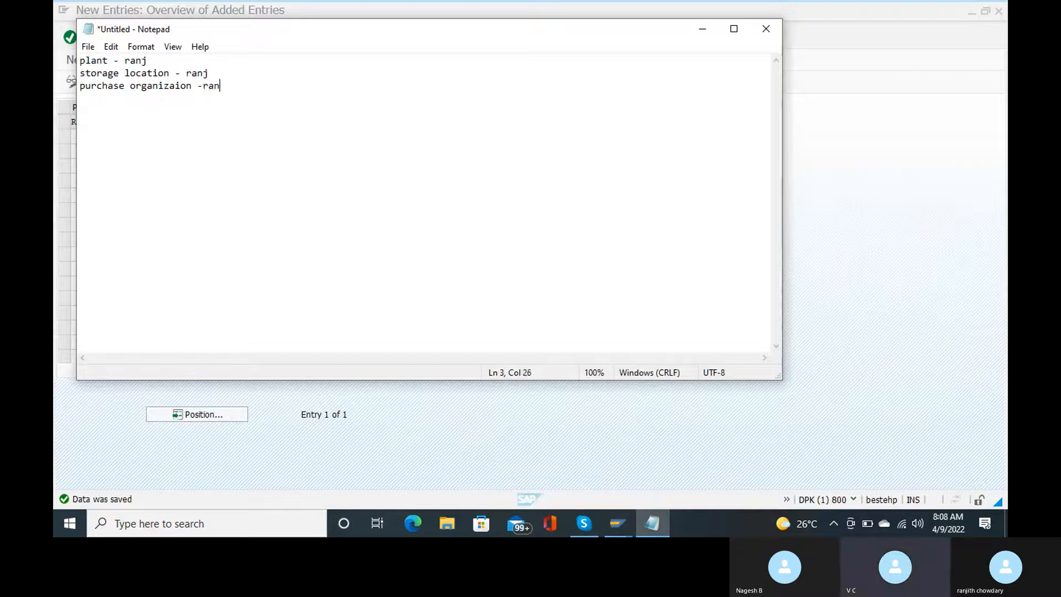
pyautogui.write('j')
pyautogui.click(699, 39)
# Step: Enter /n to return SAP to the Easy Access start screen
pyautogui.click(142, 42)
pyautogui.write('/n')
pyautogui.press('Return')
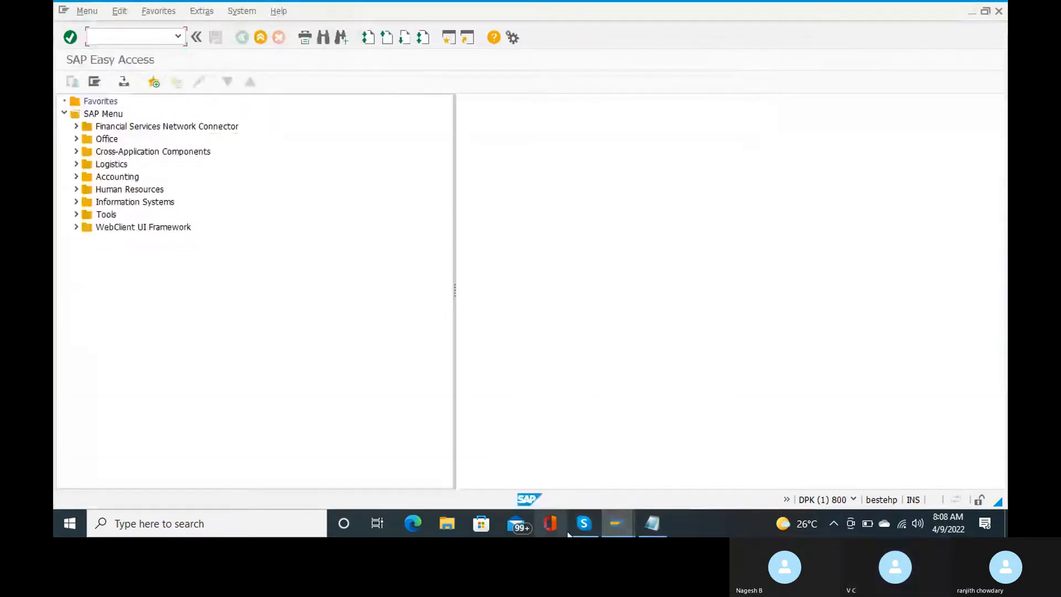
pyautogui.moveTo(583, 526)
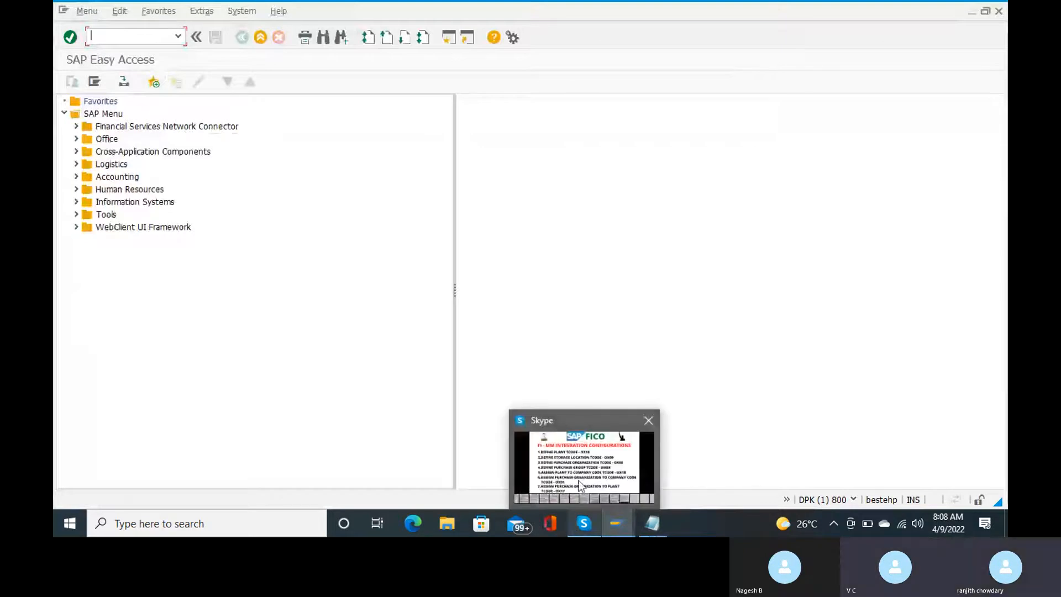
pyautogui.moveTo(580, 486)
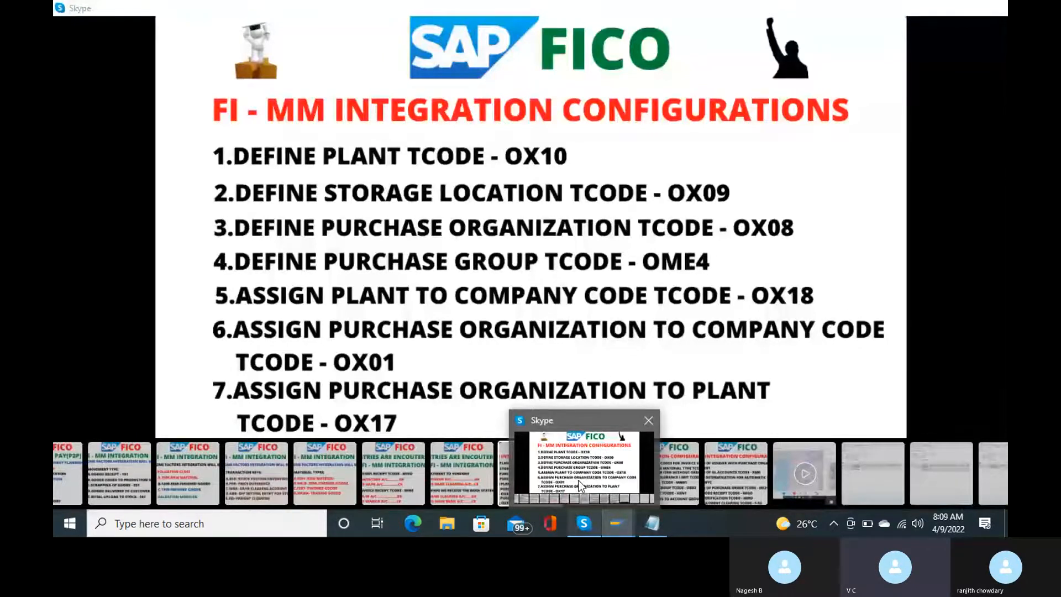
pyautogui.write('ome4')
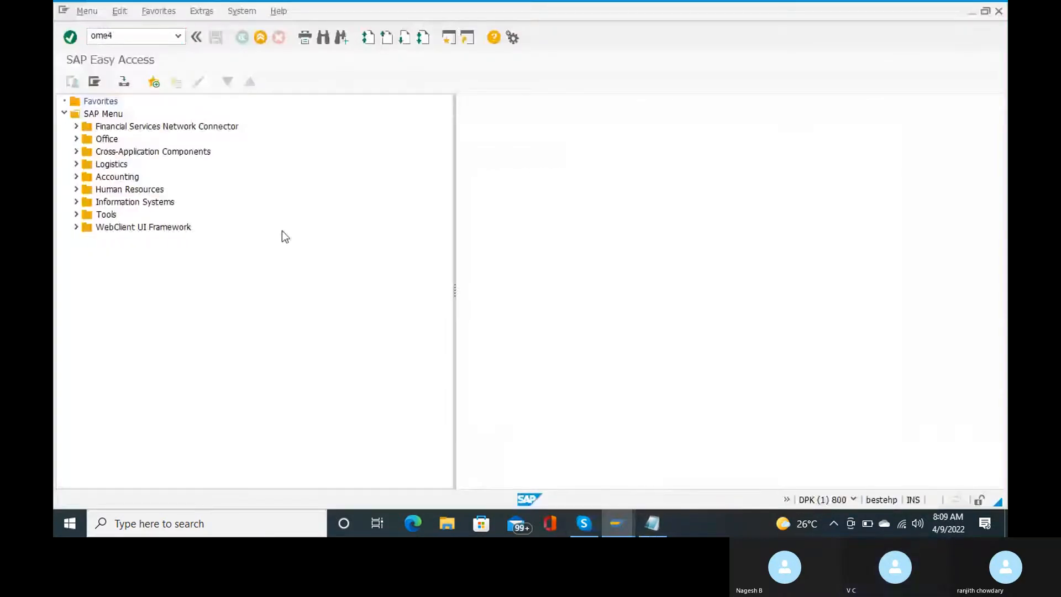
# Step: Open the OME4 Purchasing Groups table for new entries and review existing groups
pyautogui.press('Return')
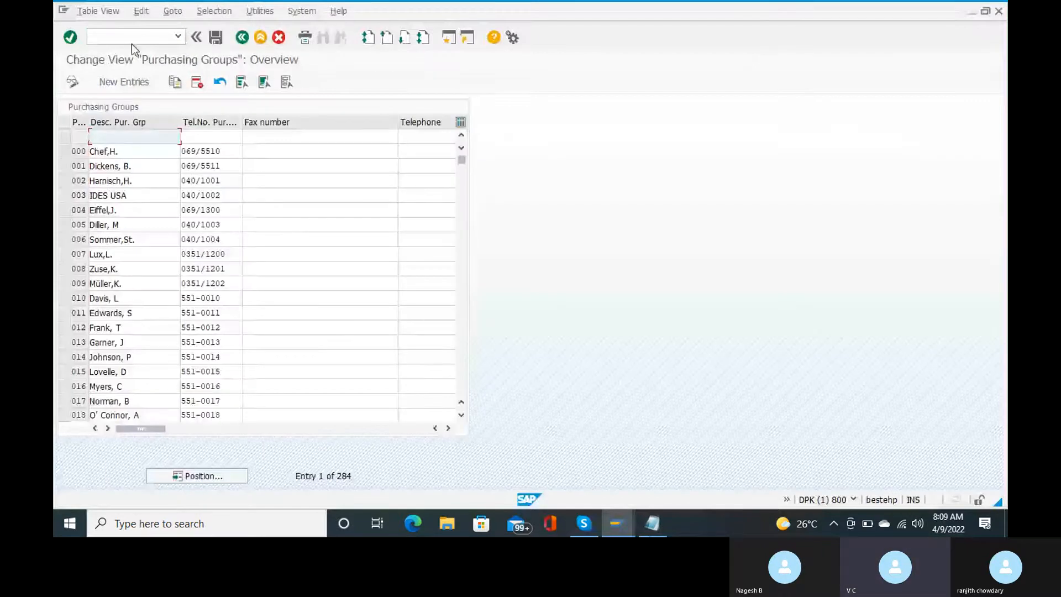
pyautogui.click(128, 89)
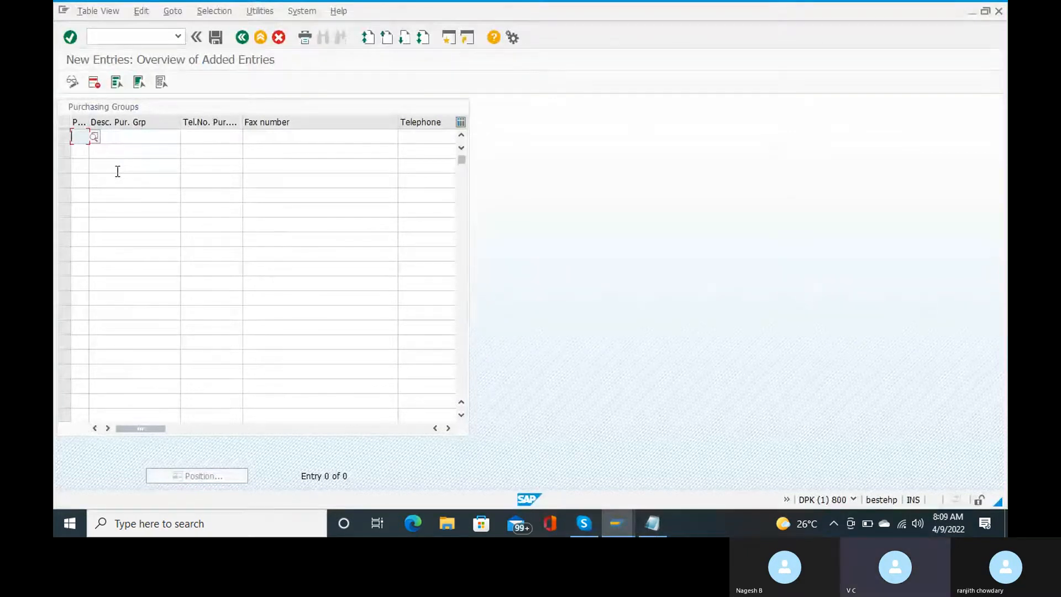
pyautogui.click(96, 136)
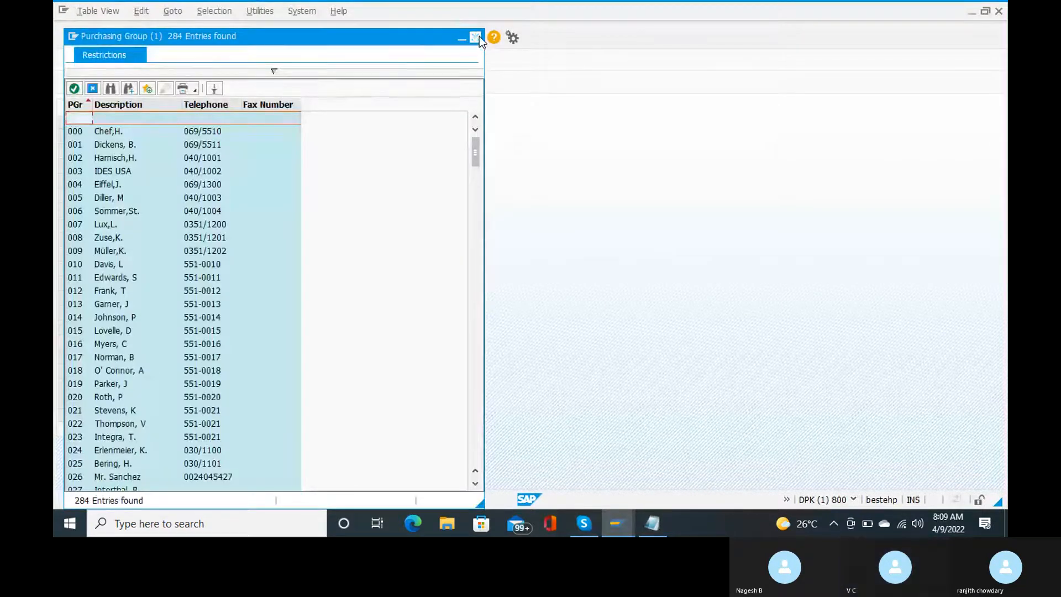
pyautogui.click(476, 37)
# Step: Enter purchasing group RAN with description 'ran purchase group', save and confirm the request
pyautogui.write('r')
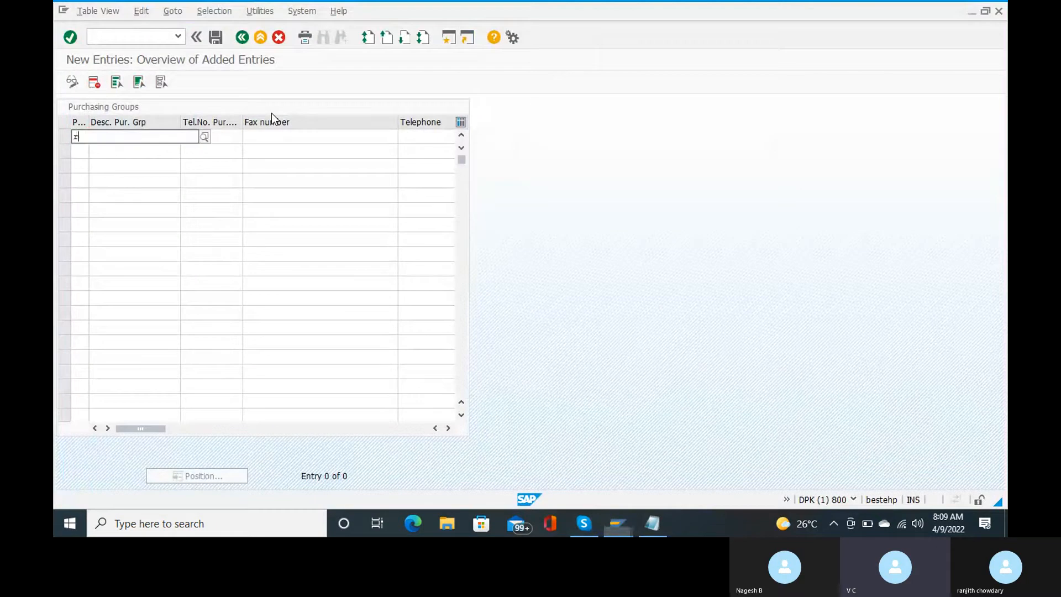
pyautogui.write('an')
pyautogui.press('Tab')
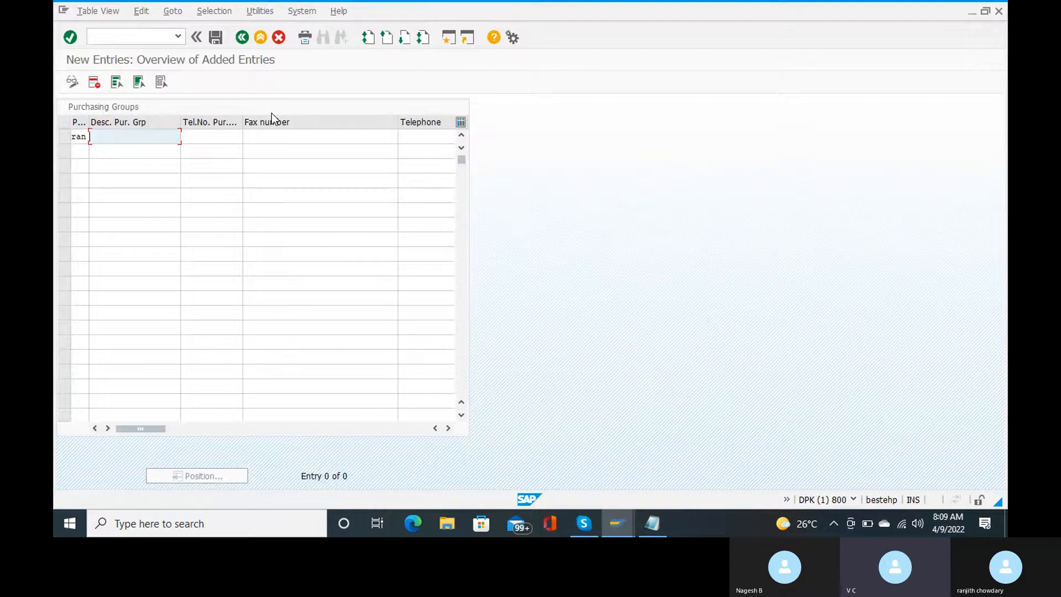
pyautogui.write('ran purchase group')
pyautogui.hotkey('ctrl', 's')
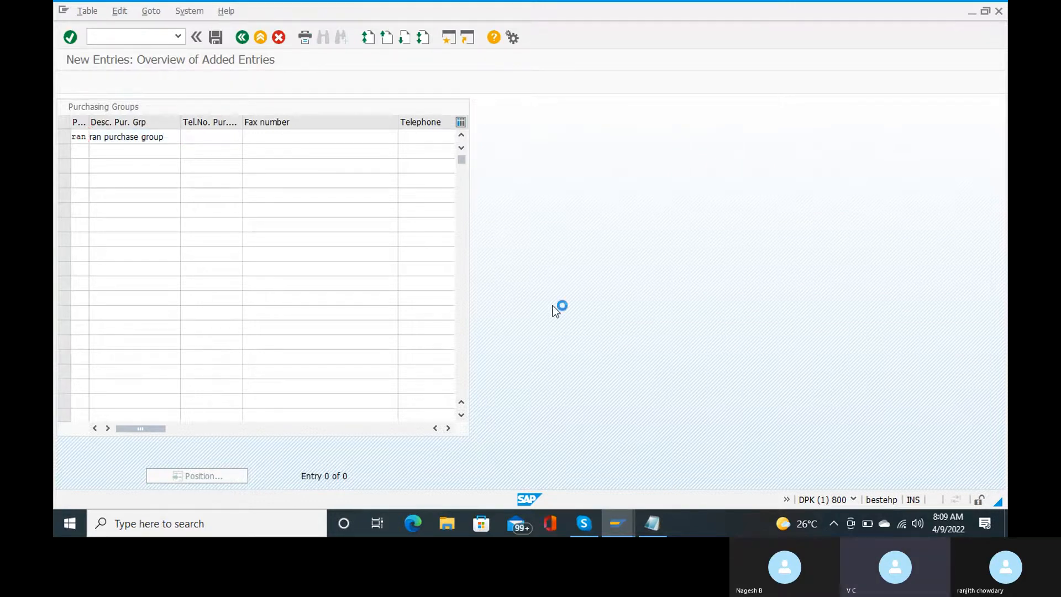
pyautogui.press('Return')
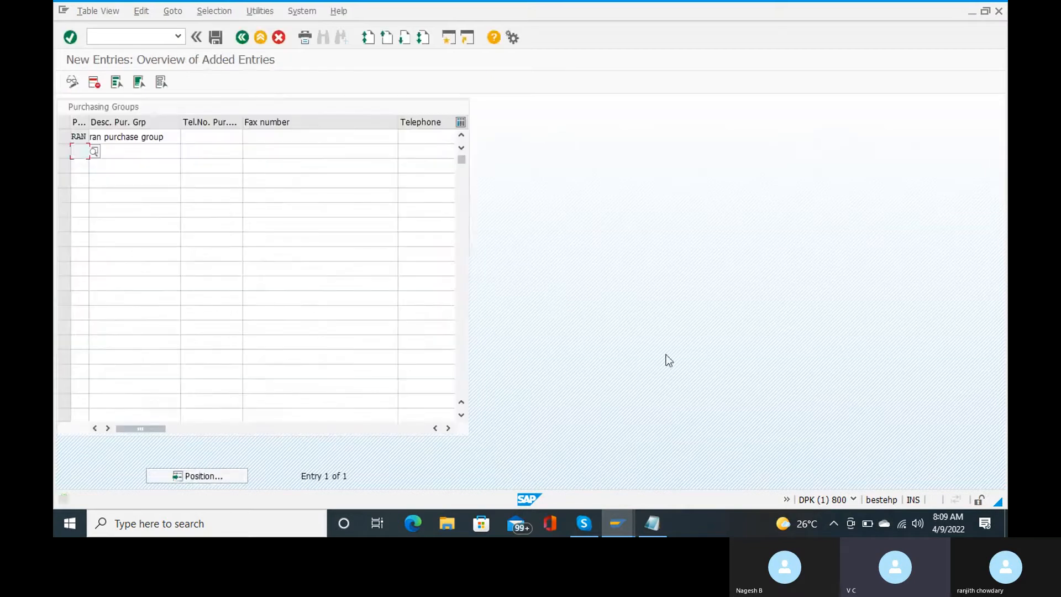
pyautogui.moveTo(653, 524)
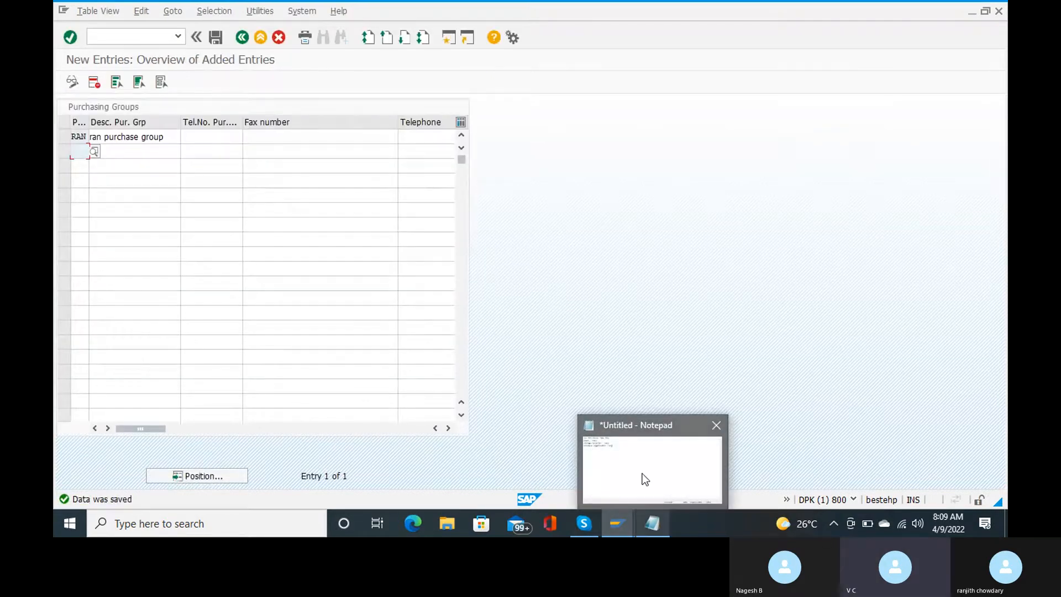
pyautogui.click(645, 479)
# Step: Add a new Notepad line reading 'purchase group- ran' below the earlier notes
pyautogui.press('Return')
pyautogui.write('purc')
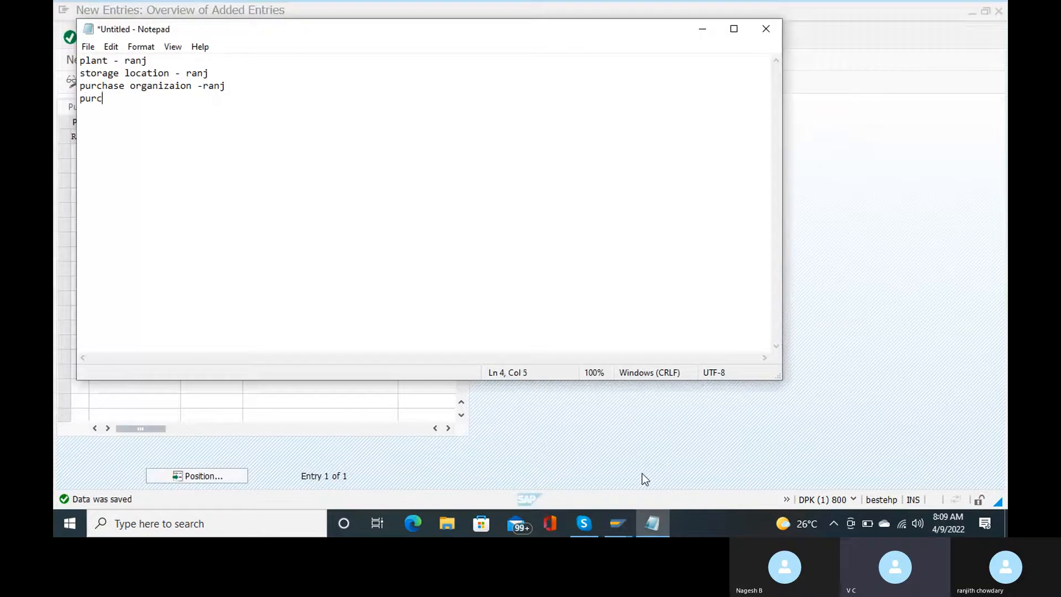
pyautogui.write('hase gri')
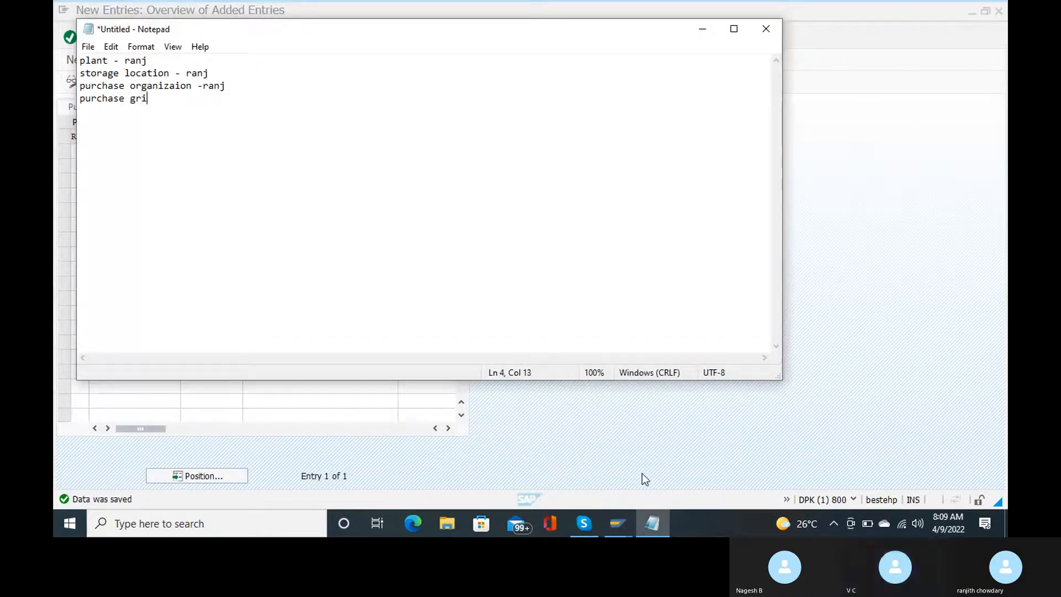
pyautogui.press('BackSpace')
pyautogui.write('oup- ran')
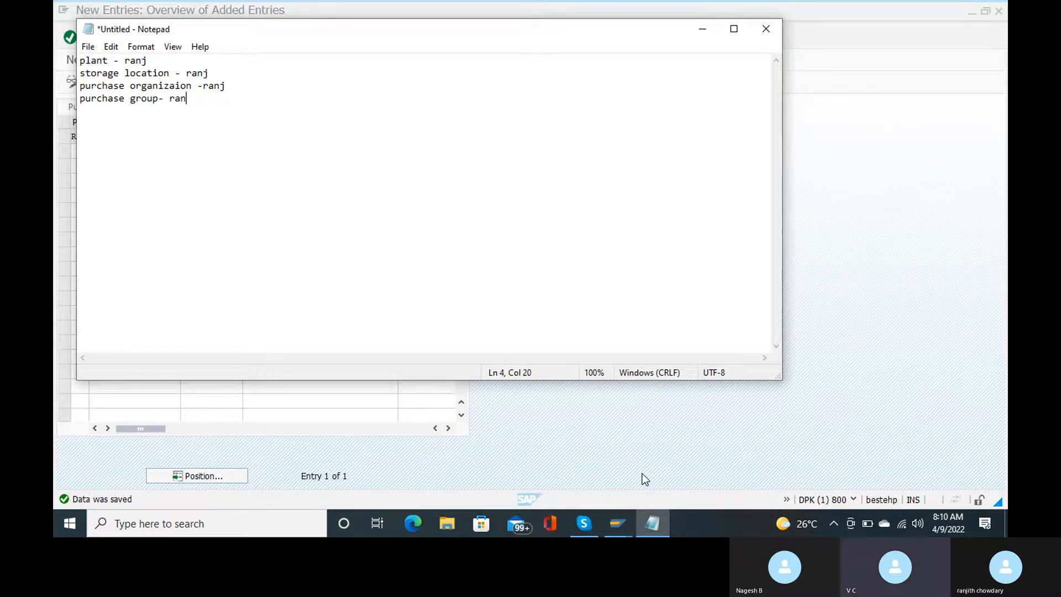
# Step: Bring the Skype FI-MM configuration slide into full view, then return to SAP
pyautogui.hotkey('alt', 'Tab')
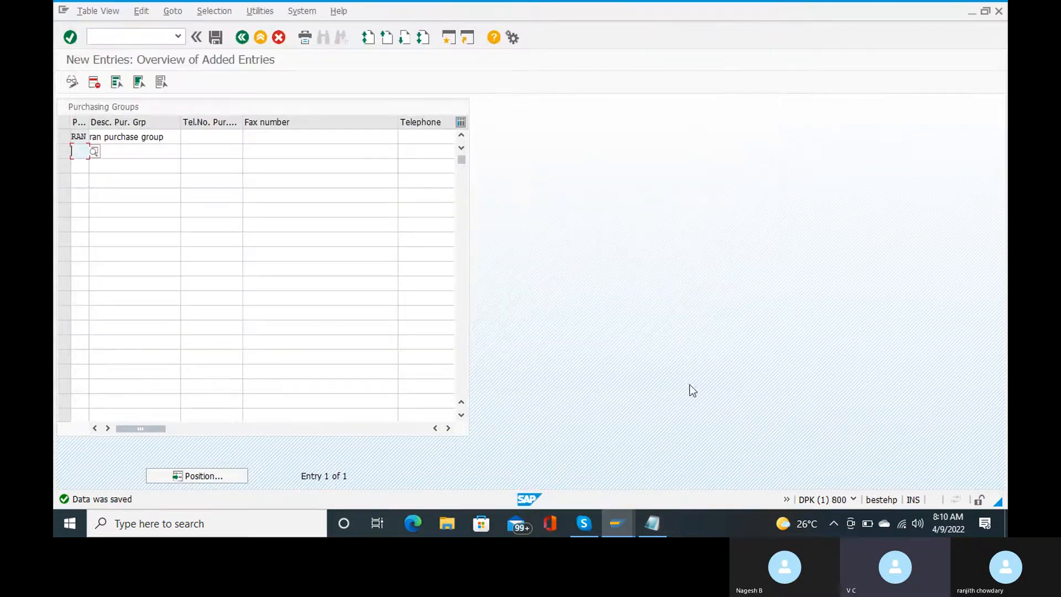
pyautogui.moveTo(585, 524)
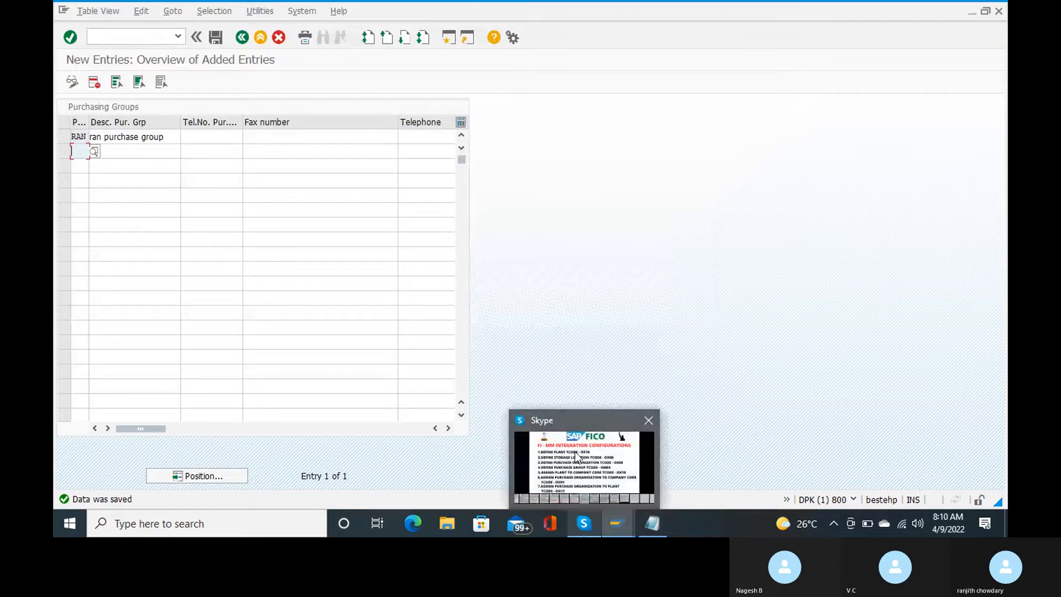
pyautogui.moveTo(577, 456)
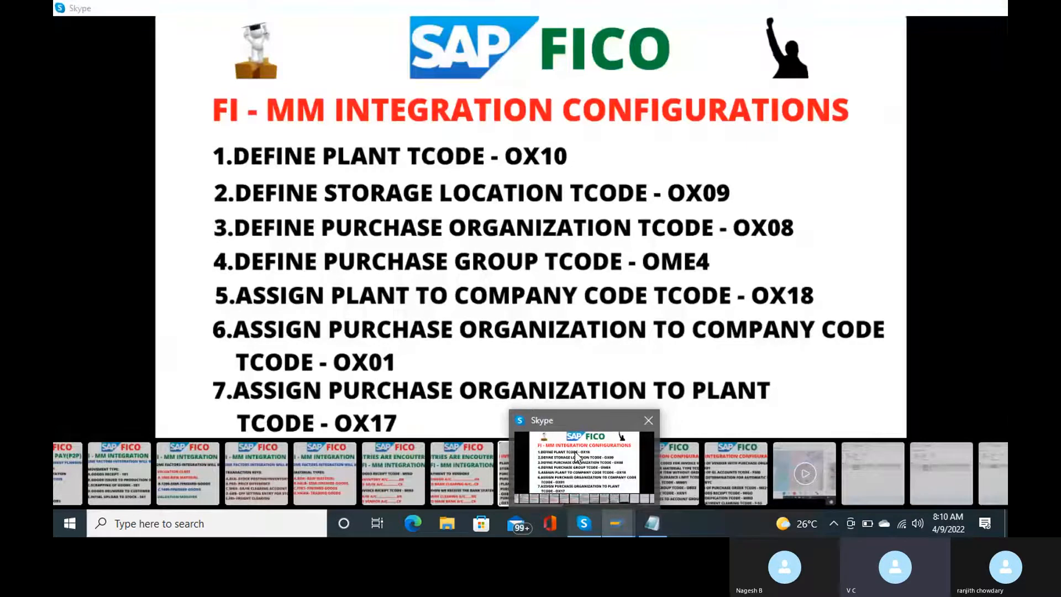
pyautogui.click(575, 454)
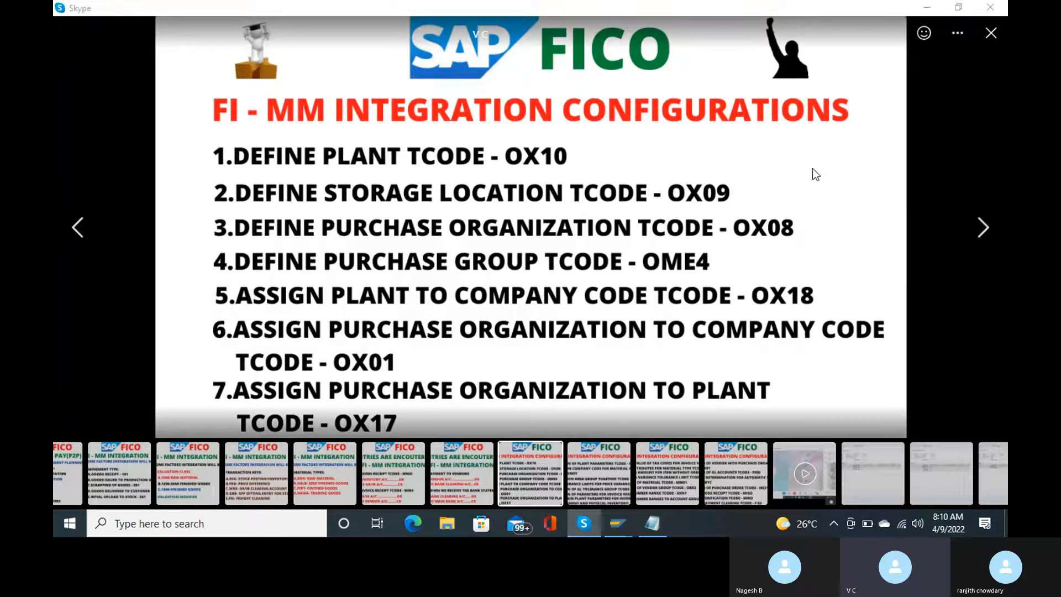
pyautogui.hotkey('alt', 'Tab')
# Step: Go back to the start screen and open the OX18 plant-to-company-code assignment table
pyautogui.click(123, 37)
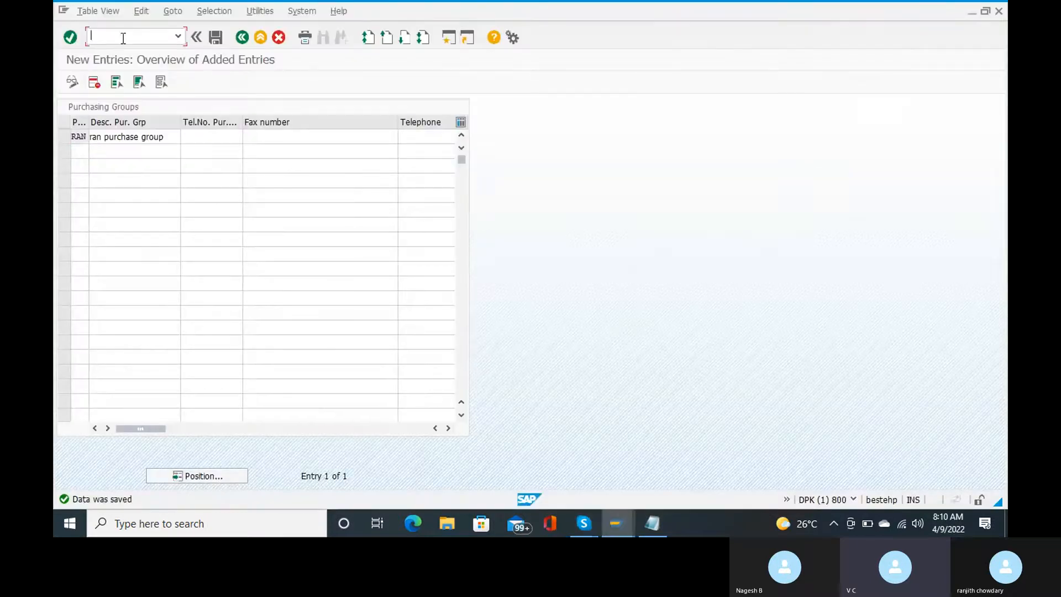
pyautogui.write('/n')
pyautogui.press('Return')
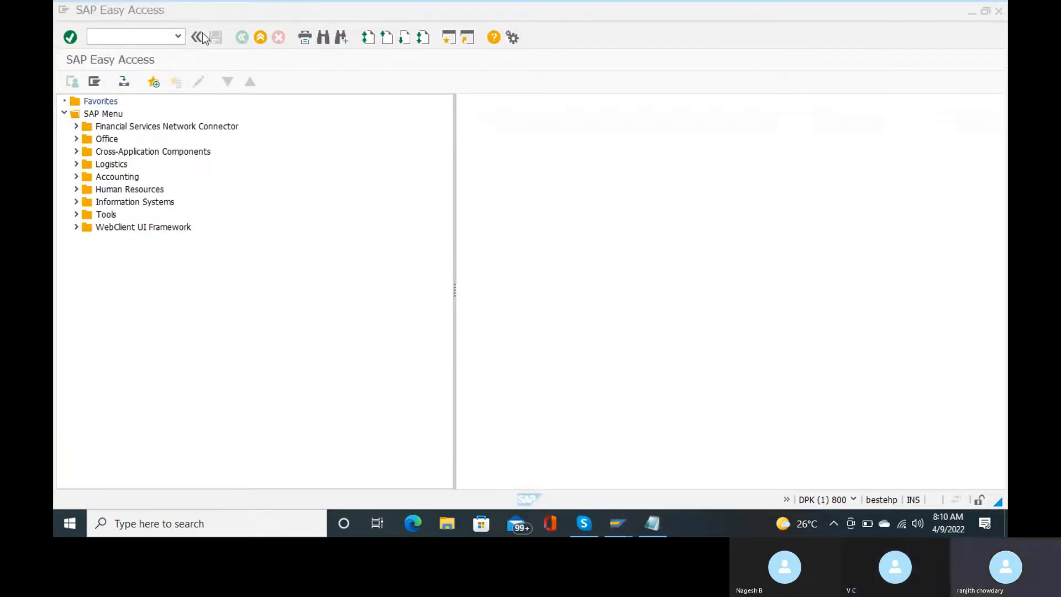
pyautogui.click(103, 37)
pyautogui.write('o')
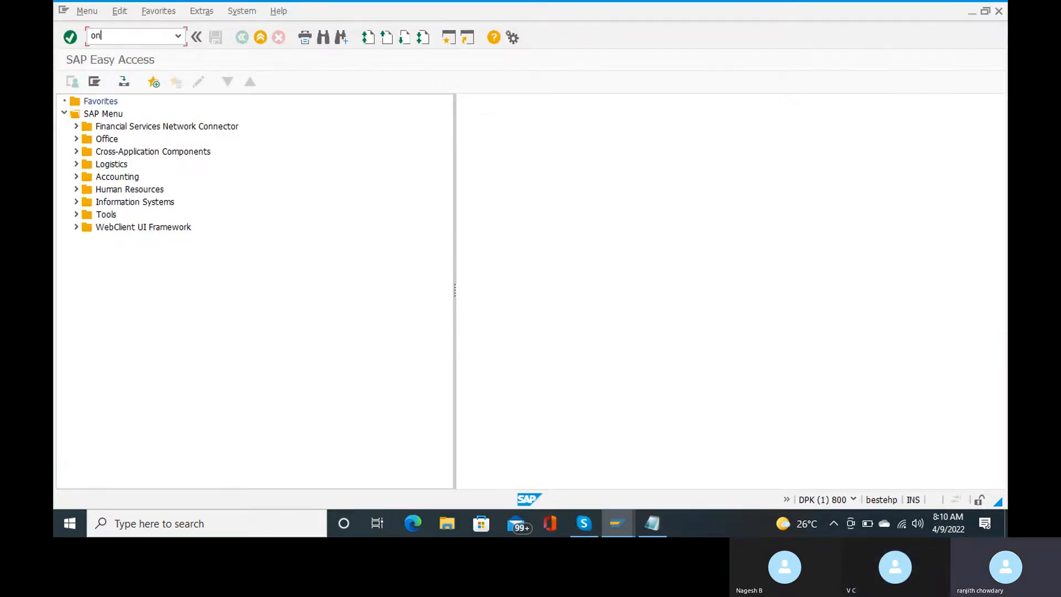
pyautogui.write('x18')
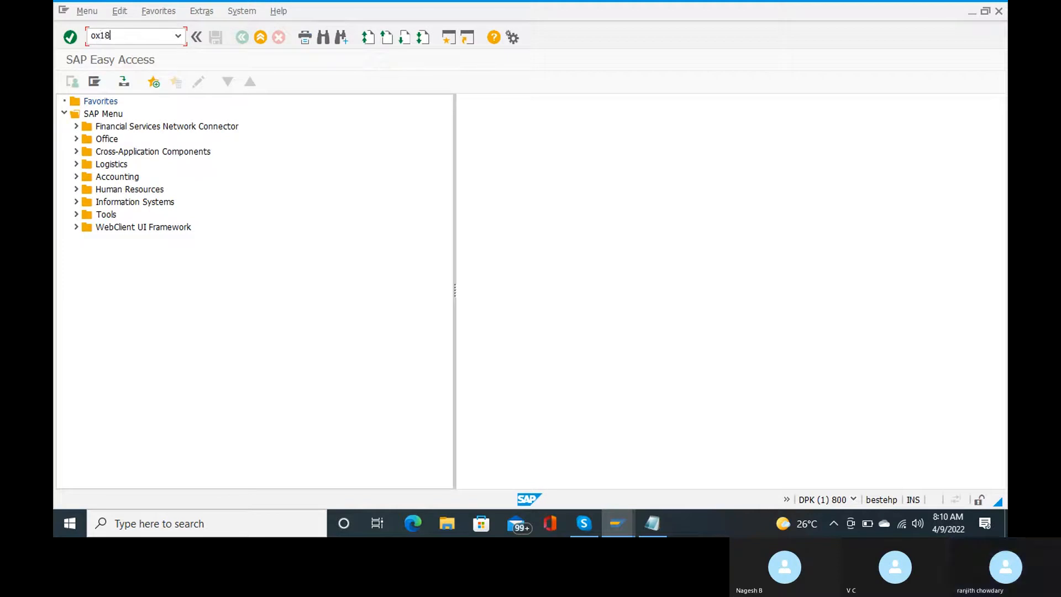
pyautogui.press('Return')
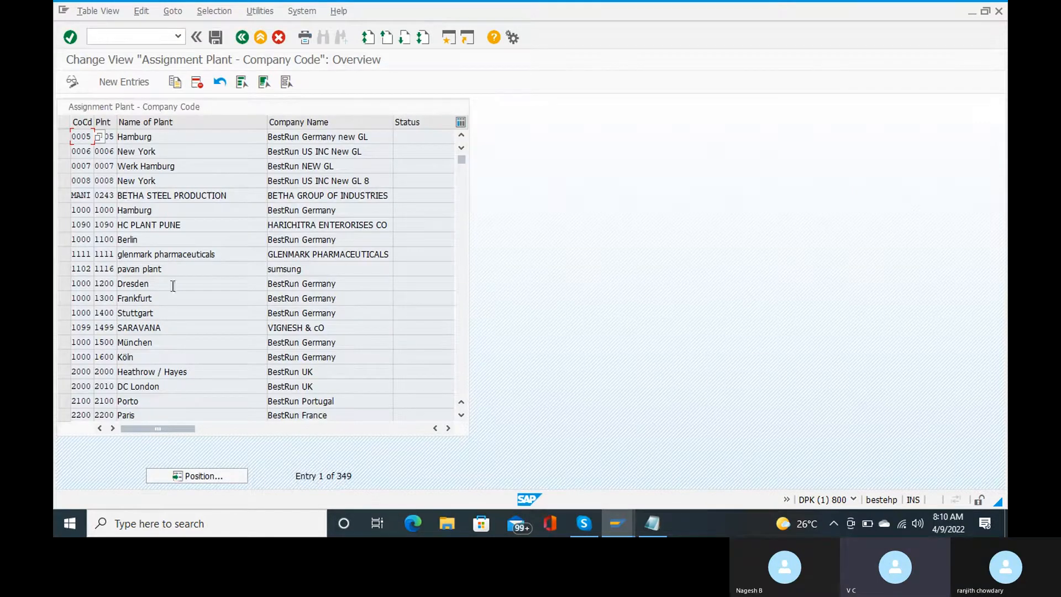
# Step: Add a new row with company code RC15 and plant RANJ
pyautogui.click(125, 83)
pyautogui.write('ranj')
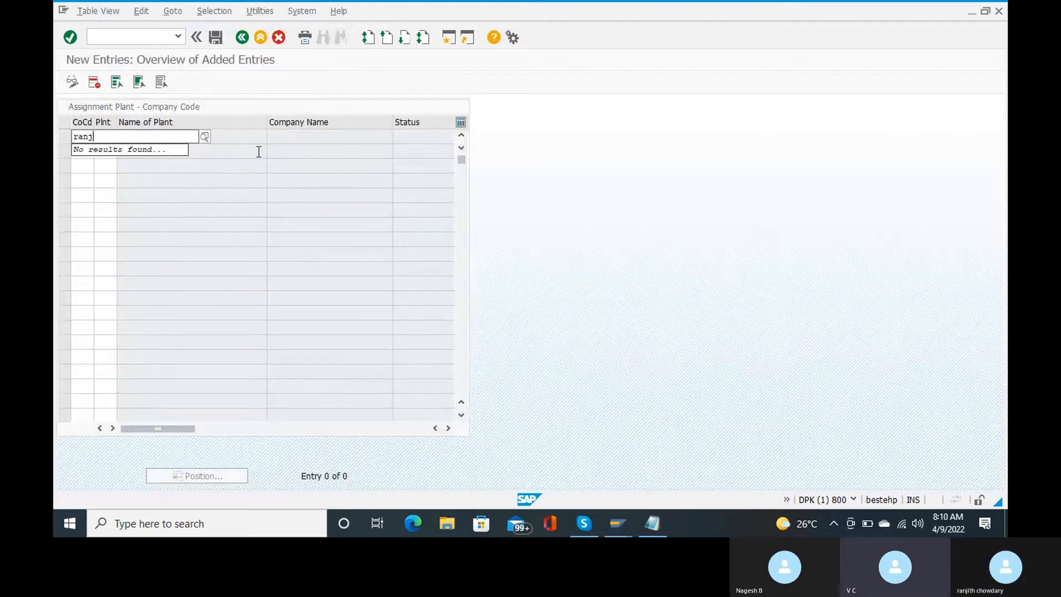
pyautogui.press('BackSpace')
pyautogui.press('BackSpace')
pyautogui.press('BackSpace')
pyautogui.write('c15')
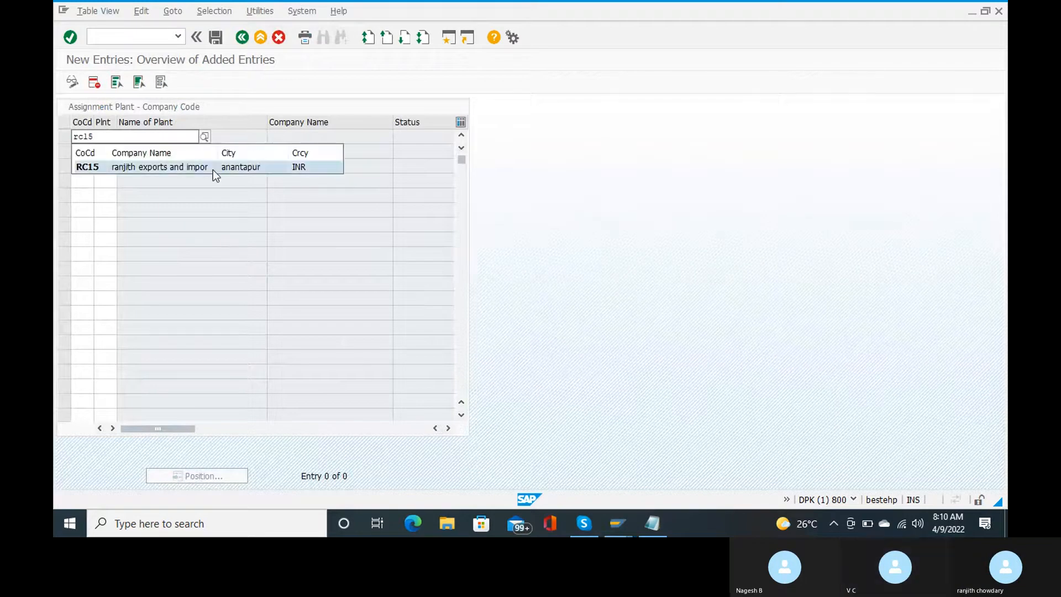
pyautogui.click(213, 170)
pyautogui.press('Tab')
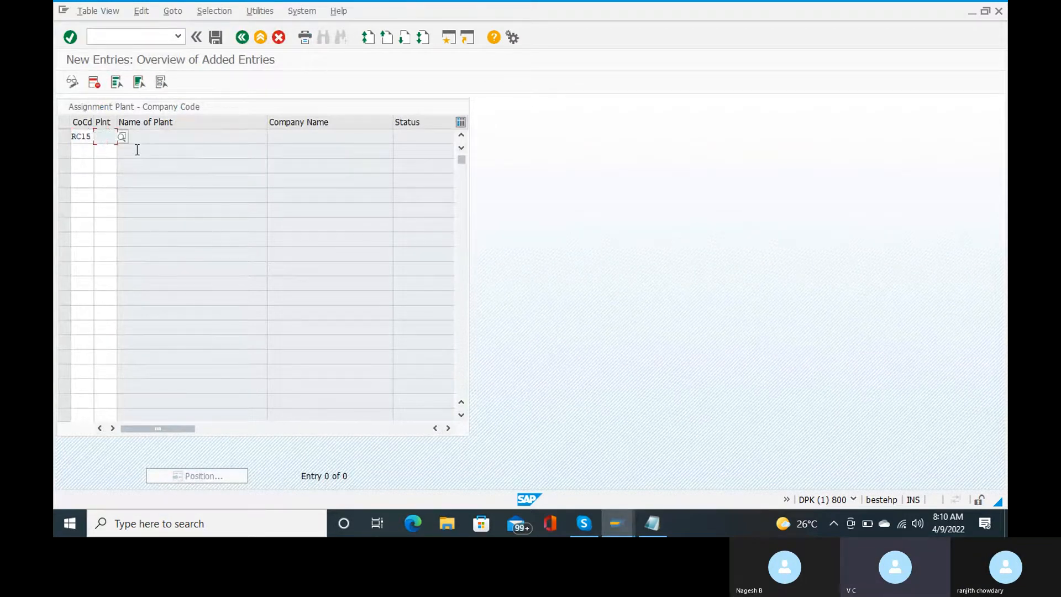
pyautogui.write('ranj')
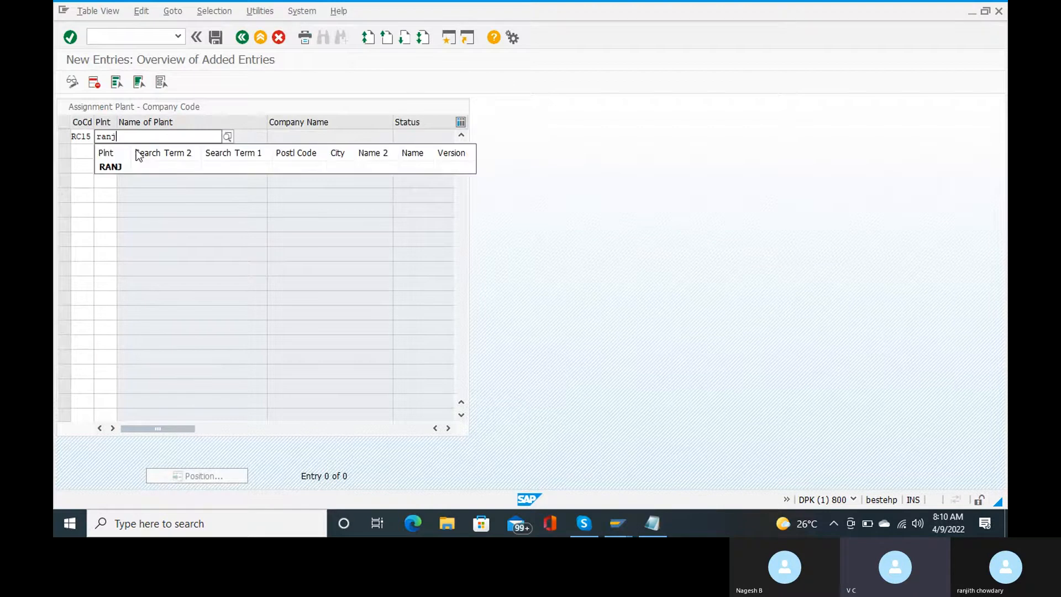
pyautogui.click(124, 162)
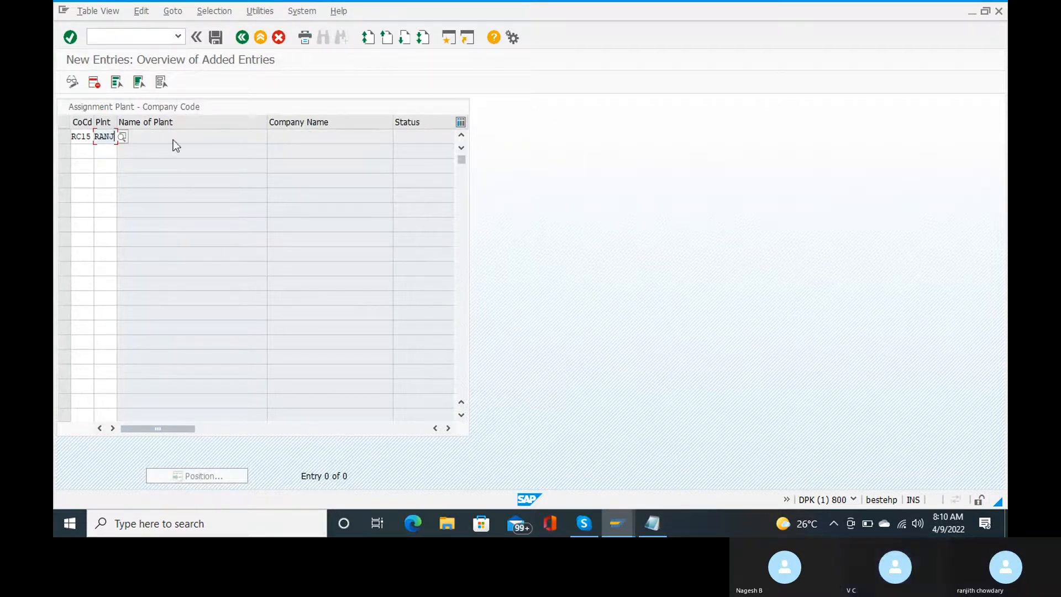
pyautogui.press('Return')
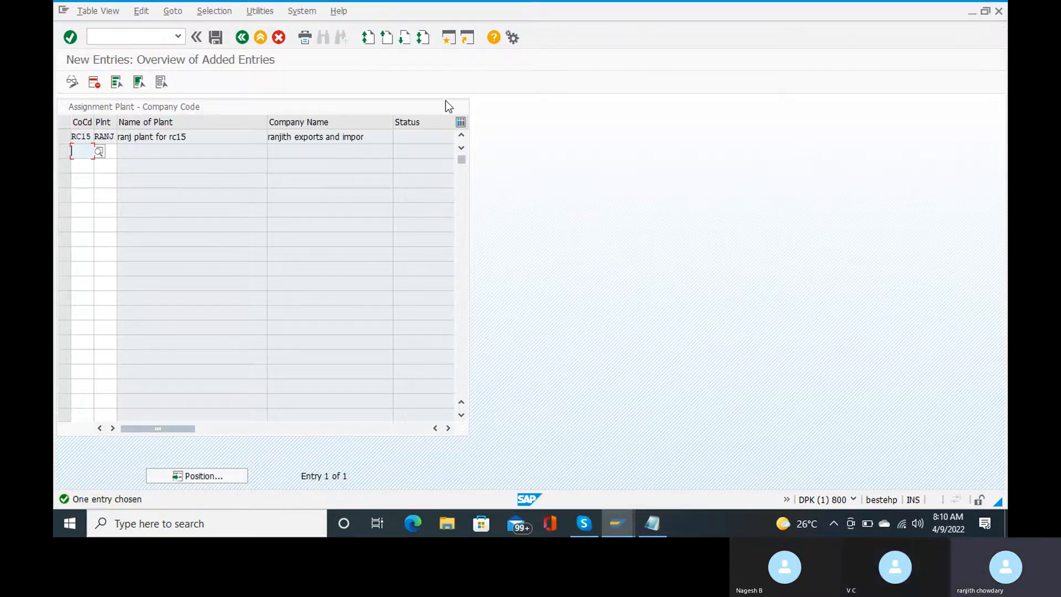
# Step: Save the RC15–RANJ assignment and confirm the customizing request
pyautogui.click(215, 37)
pyautogui.press('Return')
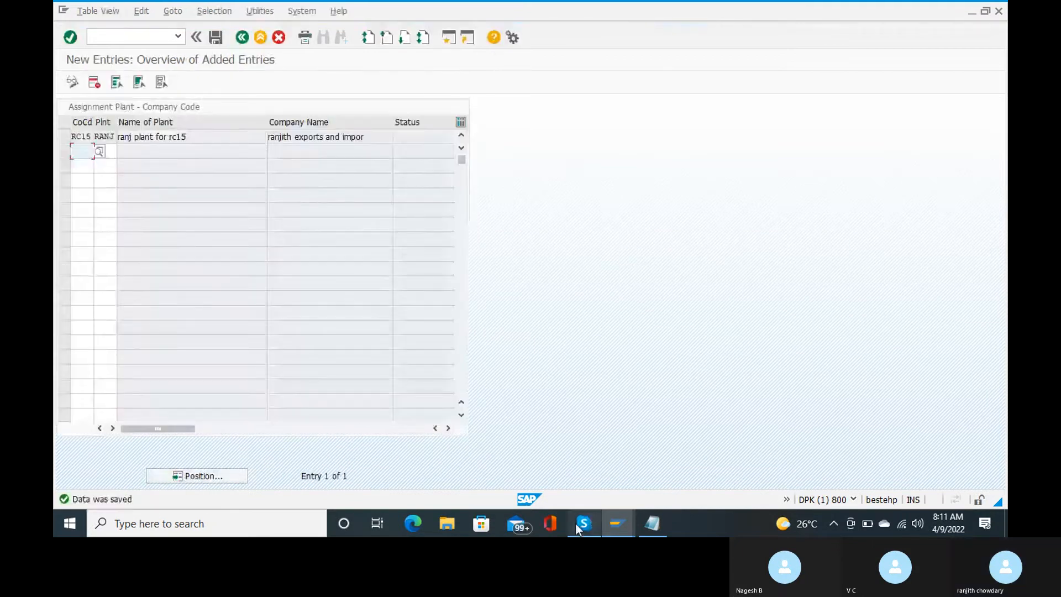
pyautogui.moveTo(575, 524)
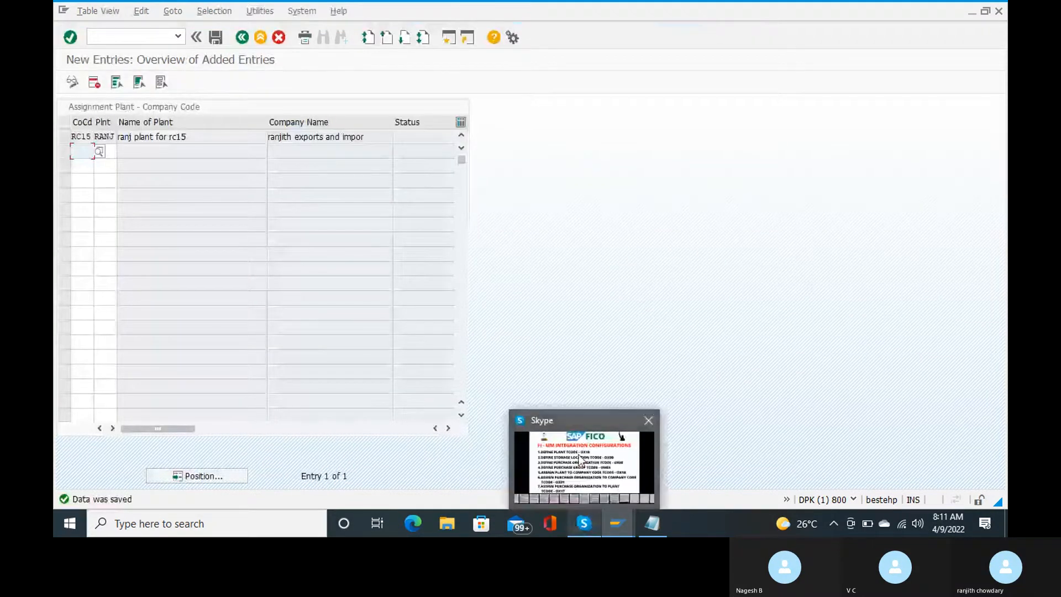
pyautogui.moveTo(581, 459)
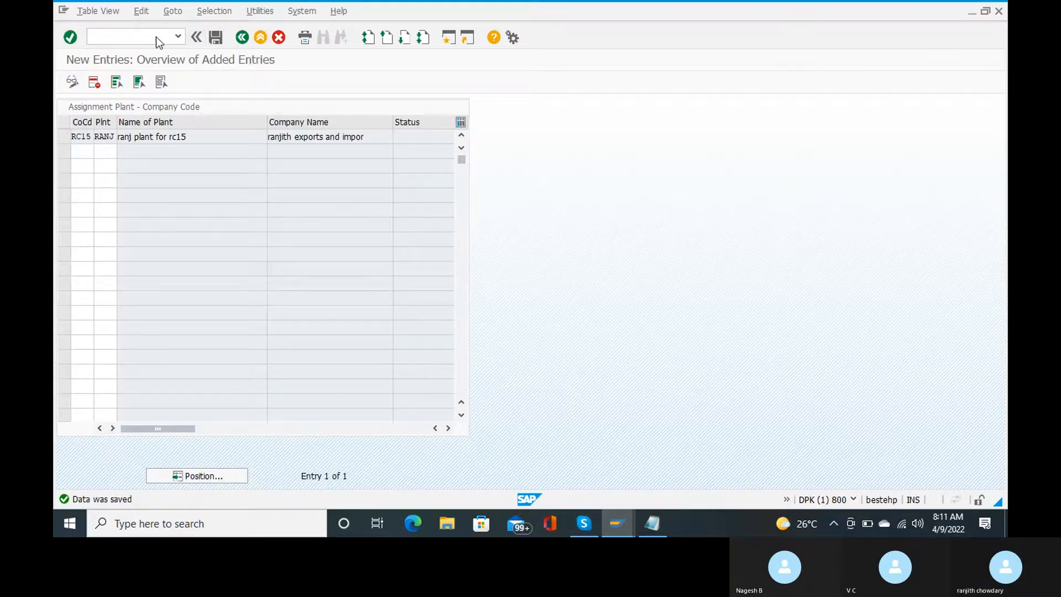
# Step: Run OX01 and position the table on purchasing organization RANJ
pyautogui.write('ox01')
pyautogui.press('Return')
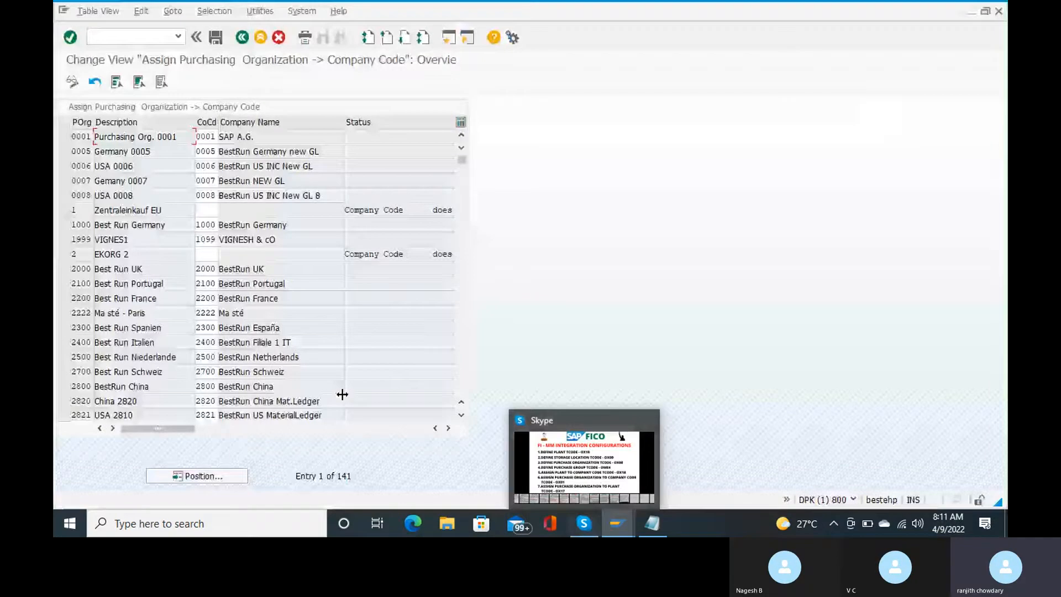
pyautogui.click(204, 478)
pyautogui.write('ranj')
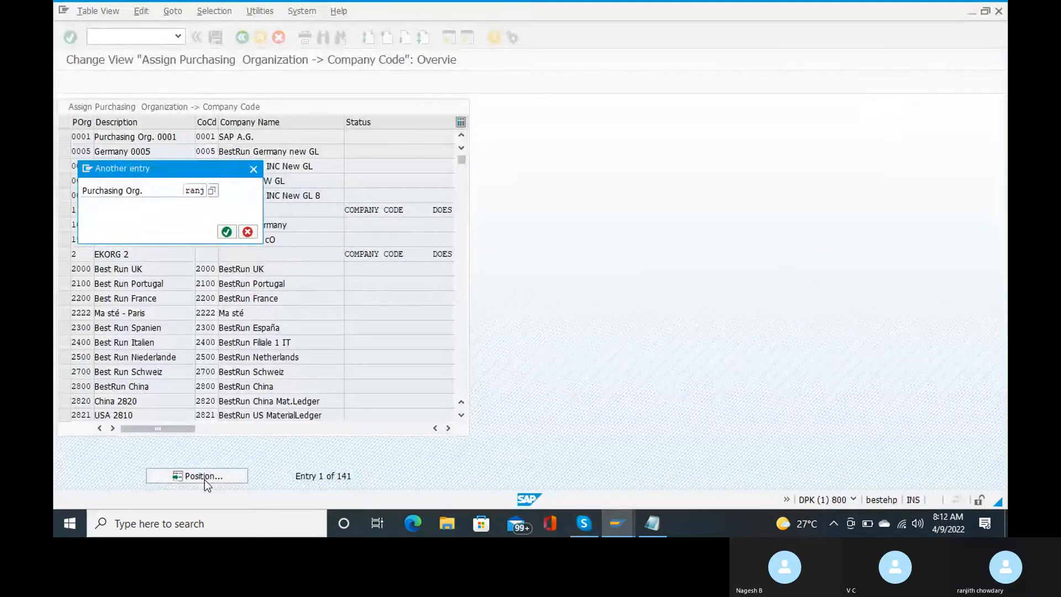
pyautogui.press('Return')
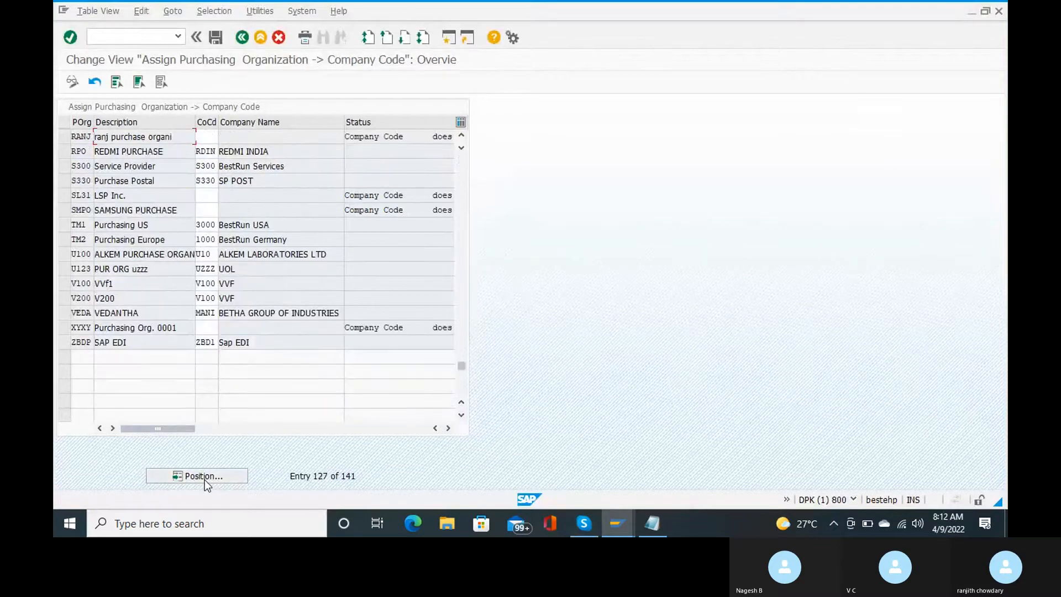
# Step: Enter company code RC15 for RANJ and save it with the customizing request
pyautogui.click(205, 138)
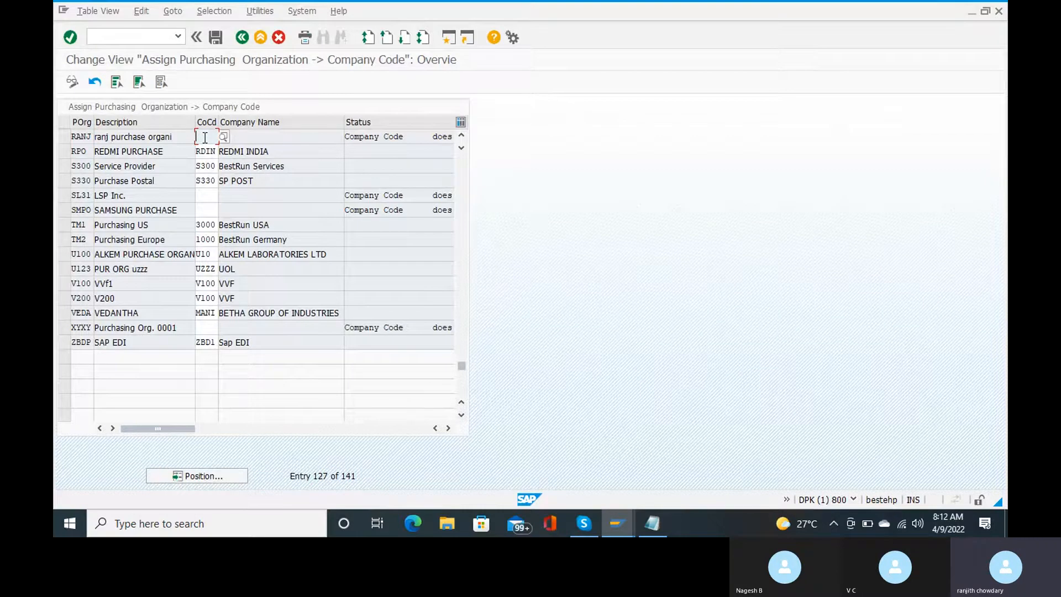
pyautogui.write('rca')
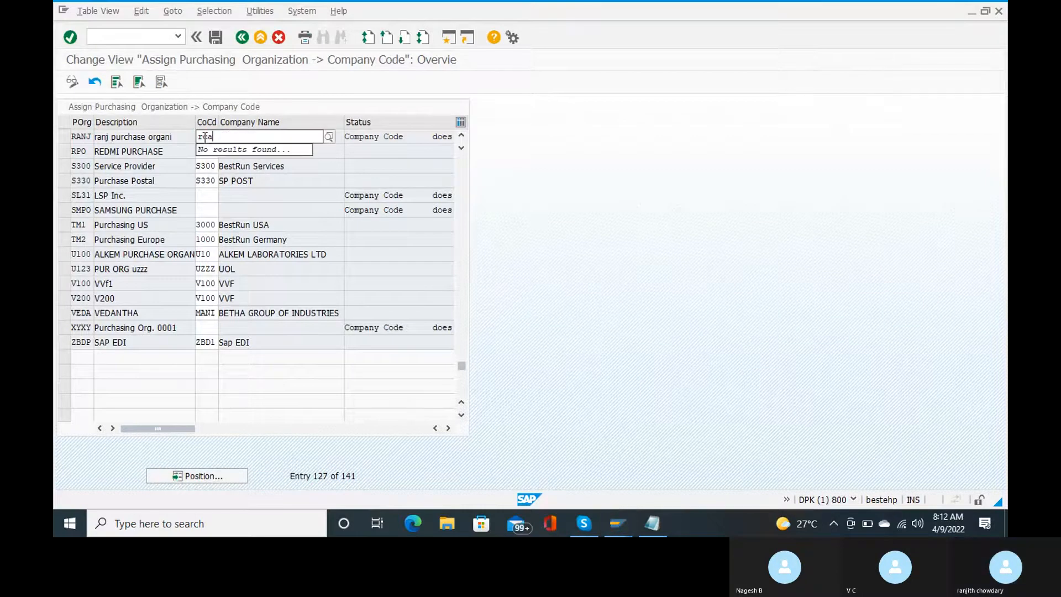
pyautogui.press('BackSpace')
pyautogui.write('15')
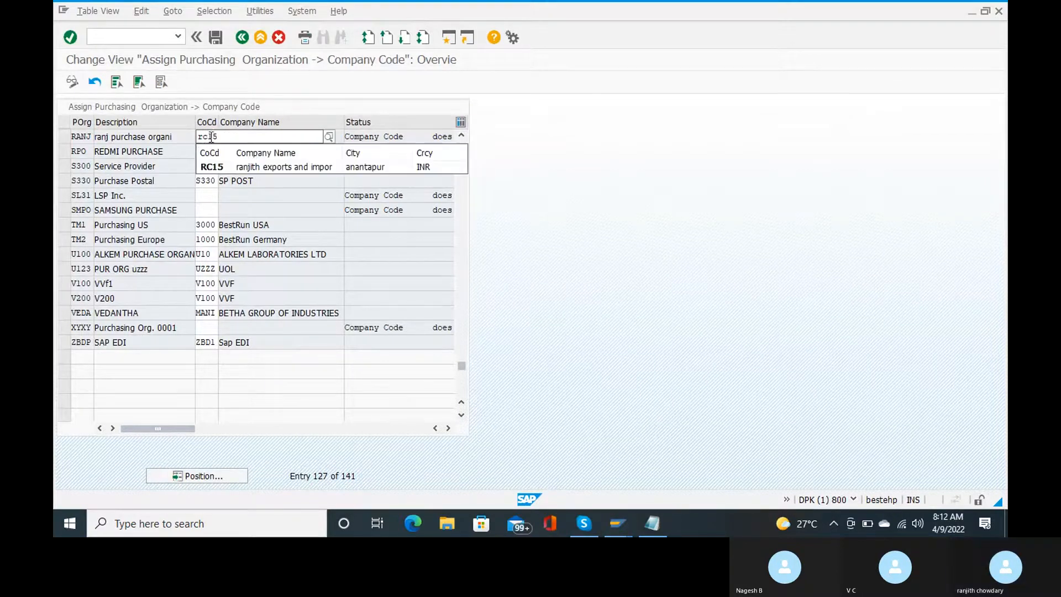
pyautogui.click(241, 164)
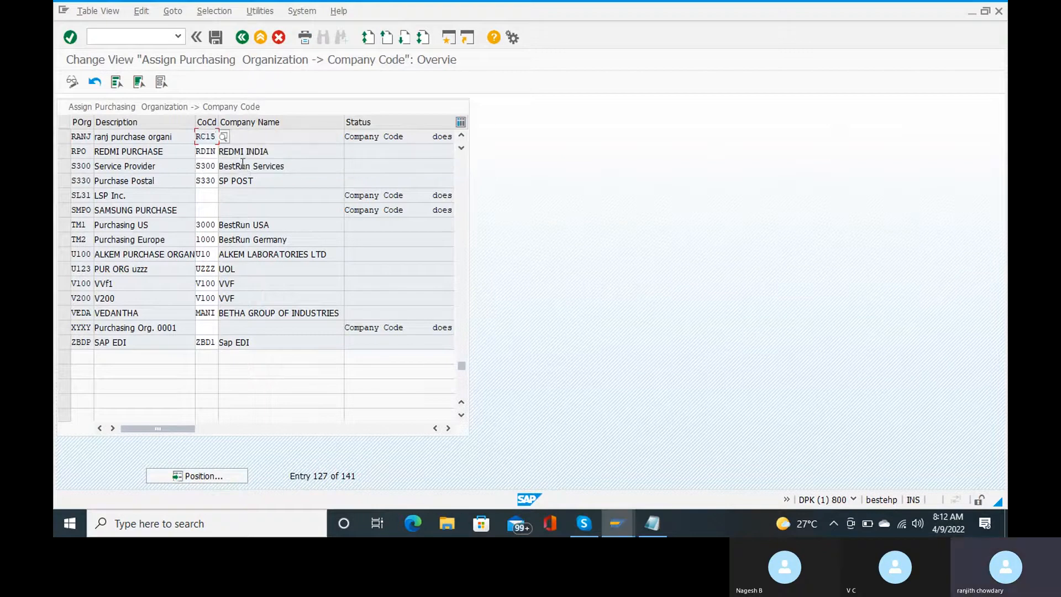
pyautogui.press('Return')
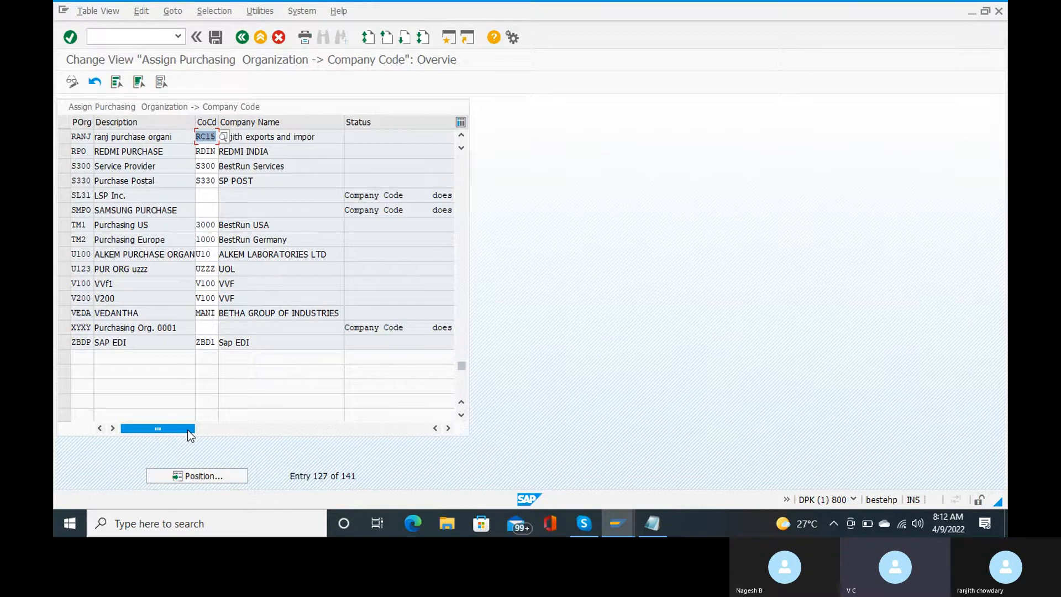
pyautogui.moveTo(188, 430); pyautogui.dragTo(247, 429)
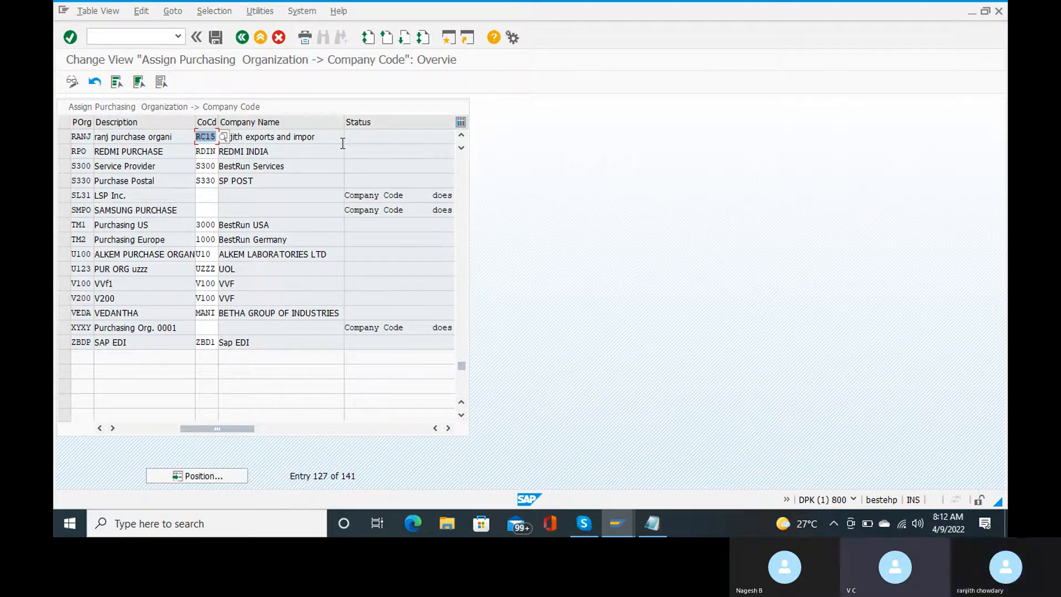
pyautogui.click(215, 38)
pyautogui.press('Return')
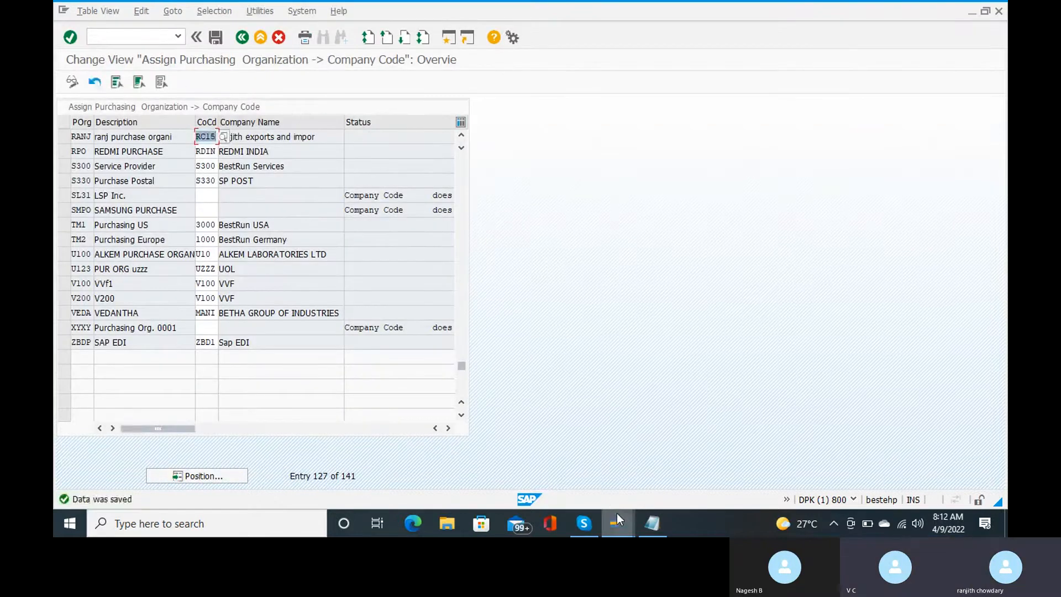
pyautogui.moveTo(617, 523)
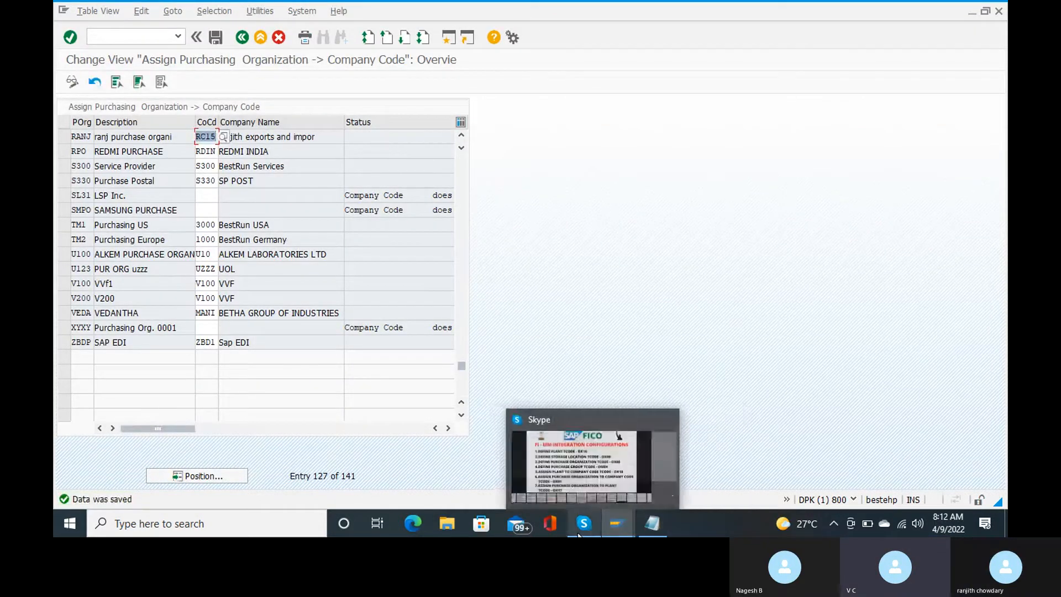
# Step: Return to the start screen and open the OX17 purchasing-organization-to-plant assignments
pyautogui.moveTo(575, 490)
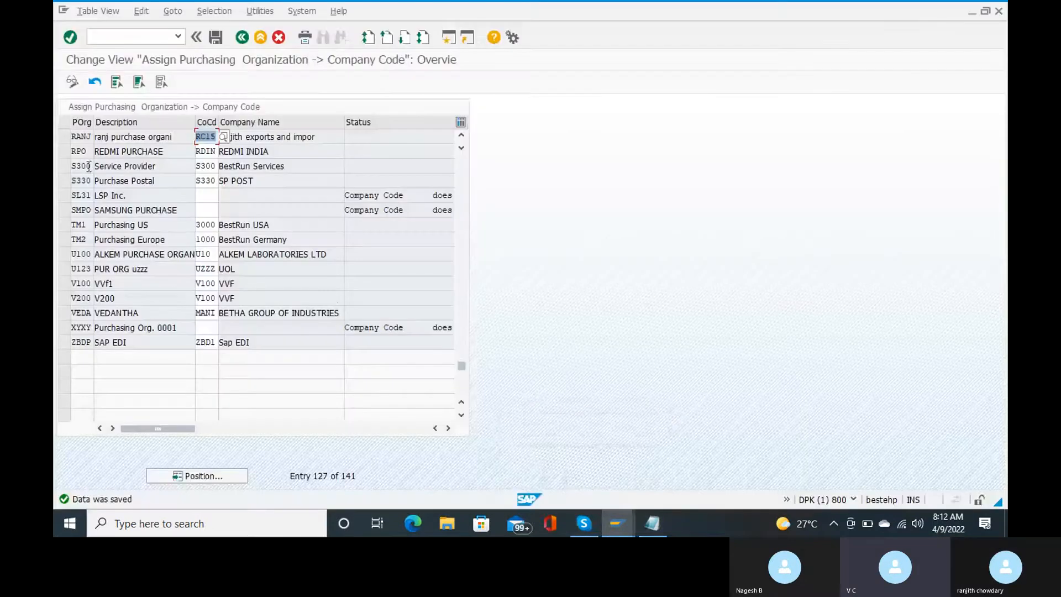
pyautogui.click(121, 36)
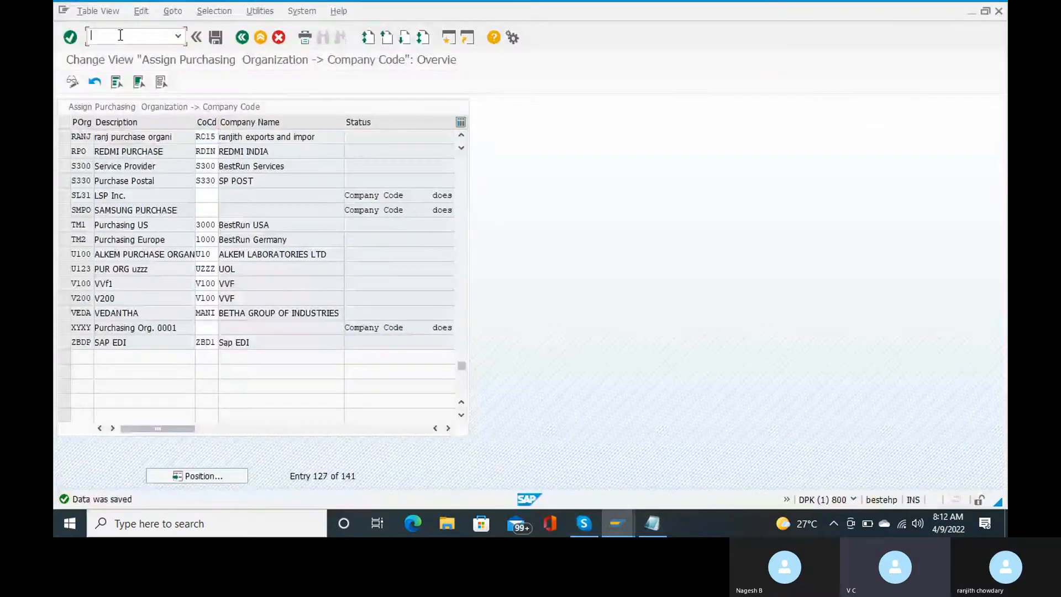
pyautogui.write('/n')
pyautogui.press('Return')
pyautogui.write('o')
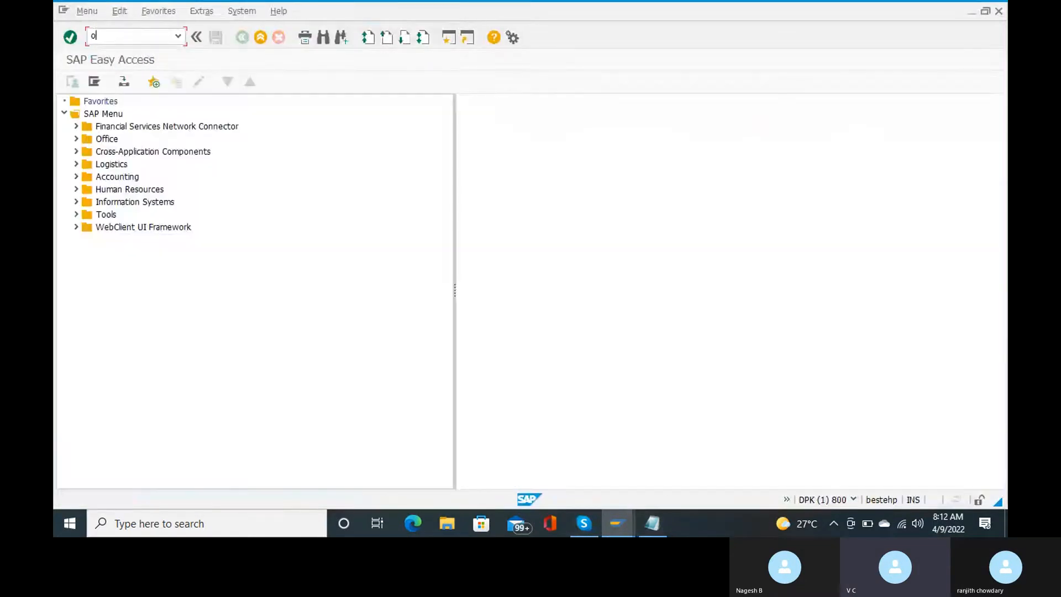
pyautogui.write('x17')
pyautogui.press('Return')
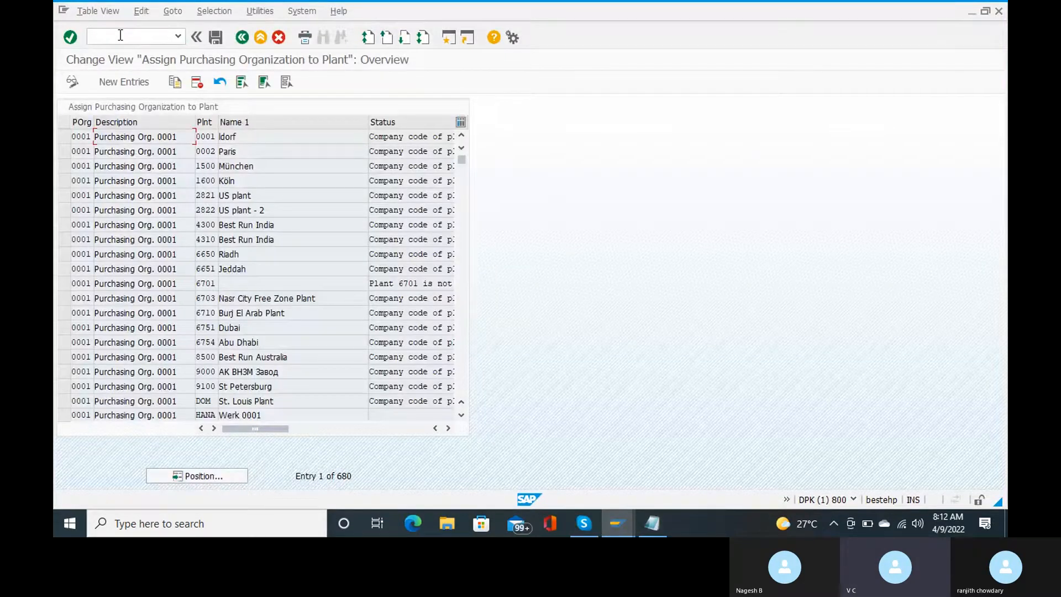
# Step: Add a new entry with purchasing organization RANJ and plant RANJ, then save with the customizing request
pyautogui.click(124, 82)
pyautogui.write('ranj')
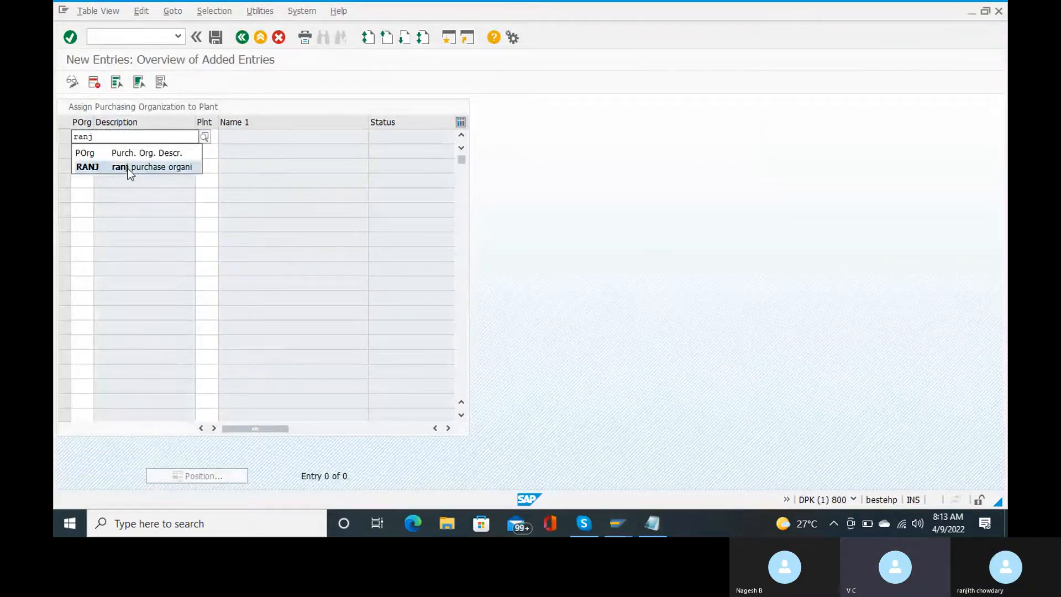
pyautogui.click(128, 167)
pyautogui.press('Tab')
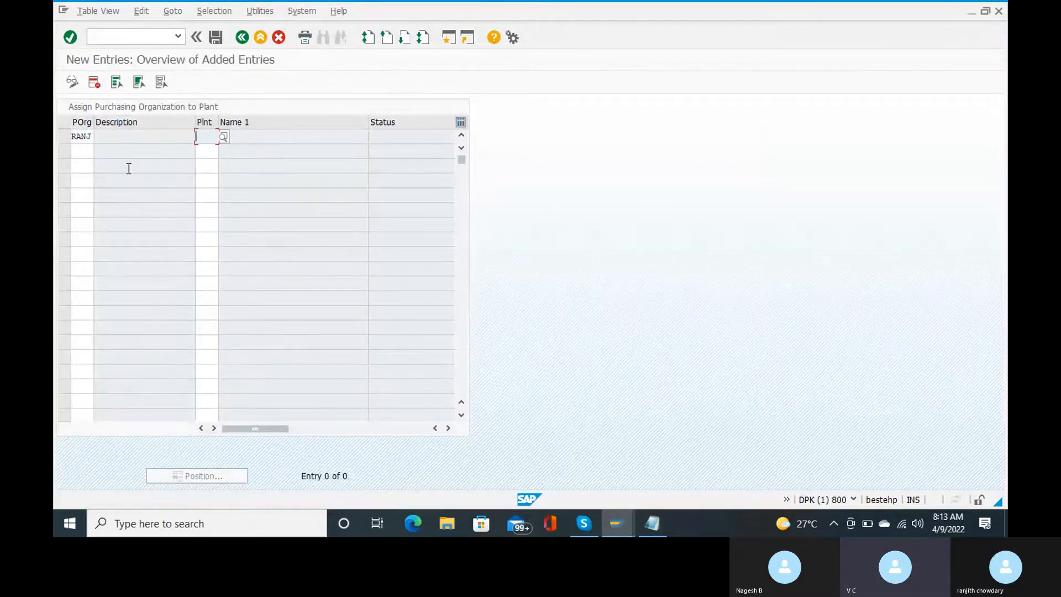
pyautogui.write('ranj')
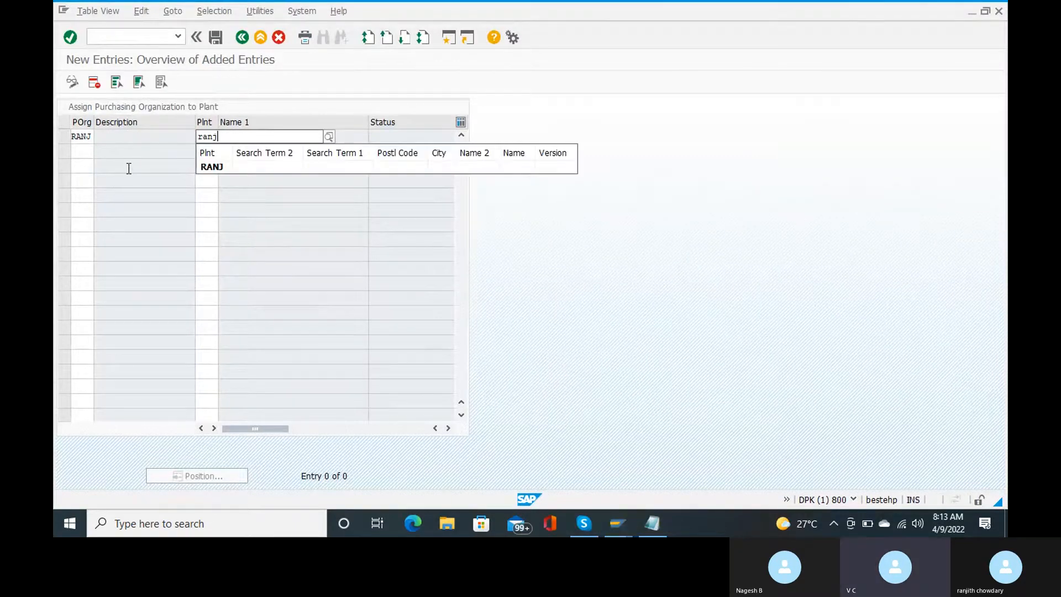
pyautogui.click(224, 167)
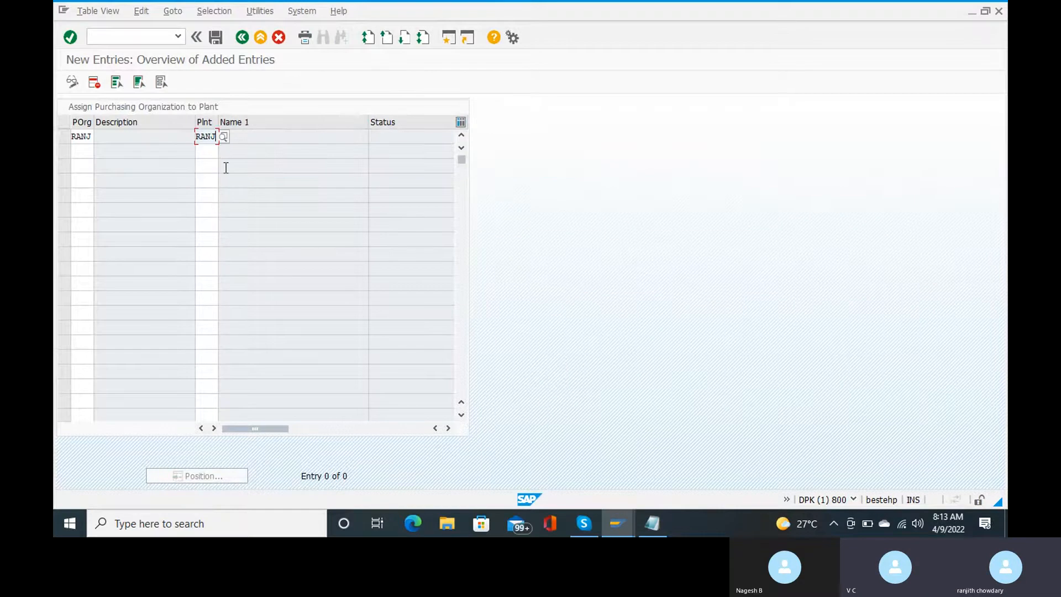
pyautogui.press('Return')
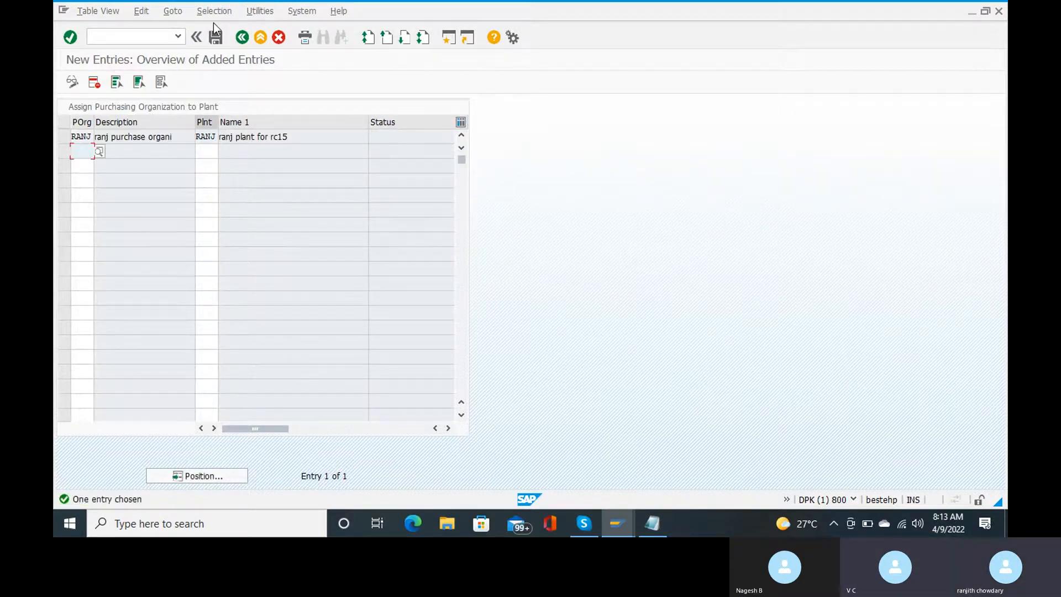
pyautogui.hotkey('ctrl', 's')
pyautogui.press('Return')
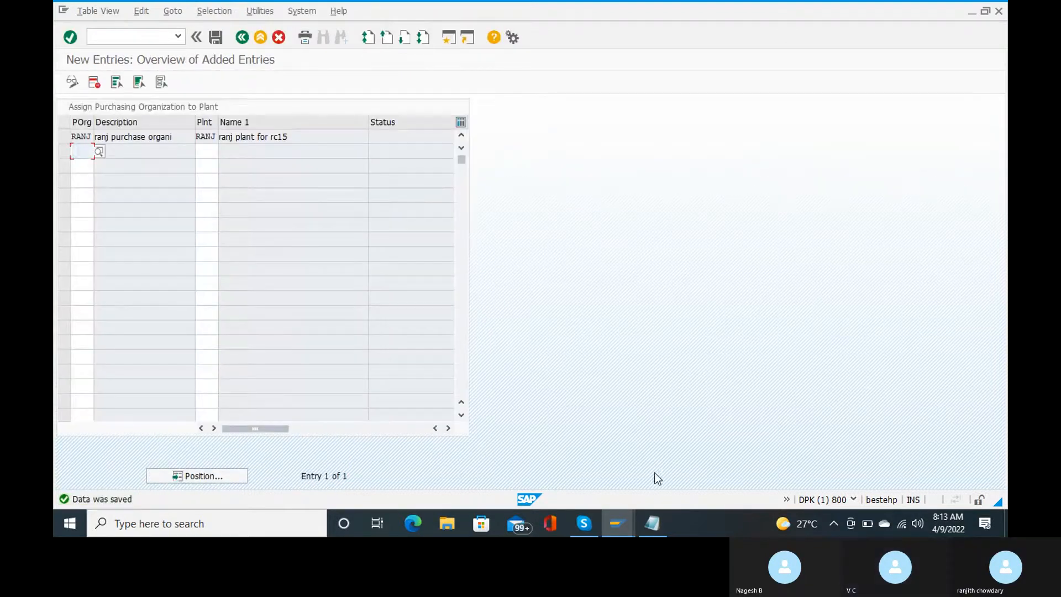
# Step: Advance the shared Skype slide to the next configuration steps, then return to SAP's added-entries screen
pyautogui.moveTo(576, 524)
pyautogui.moveTo(575, 476)
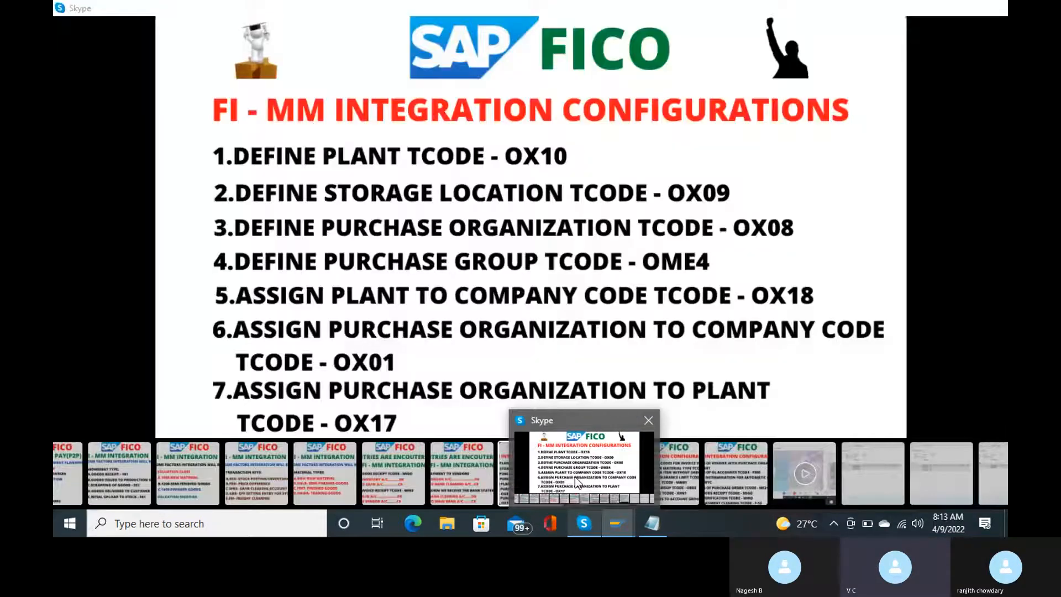
pyautogui.click(575, 476)
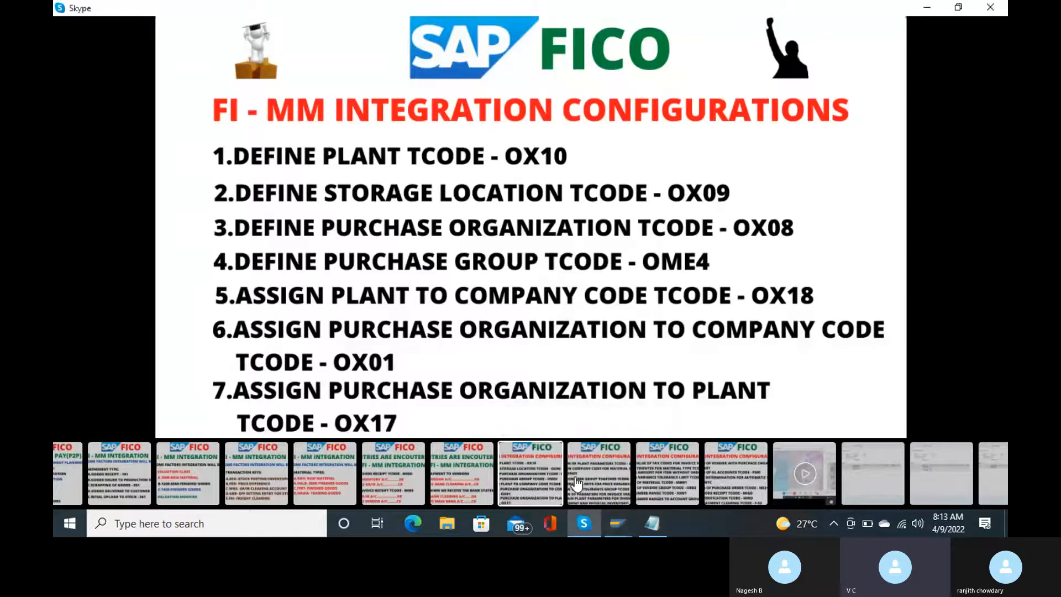
pyautogui.click(990, 226)
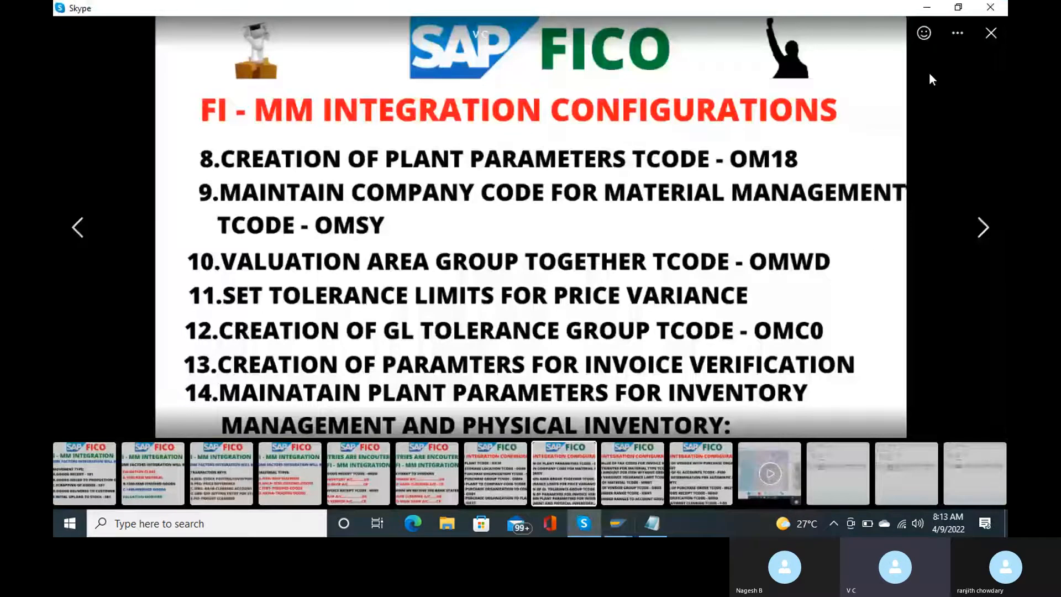
pyautogui.moveTo(624, 513)
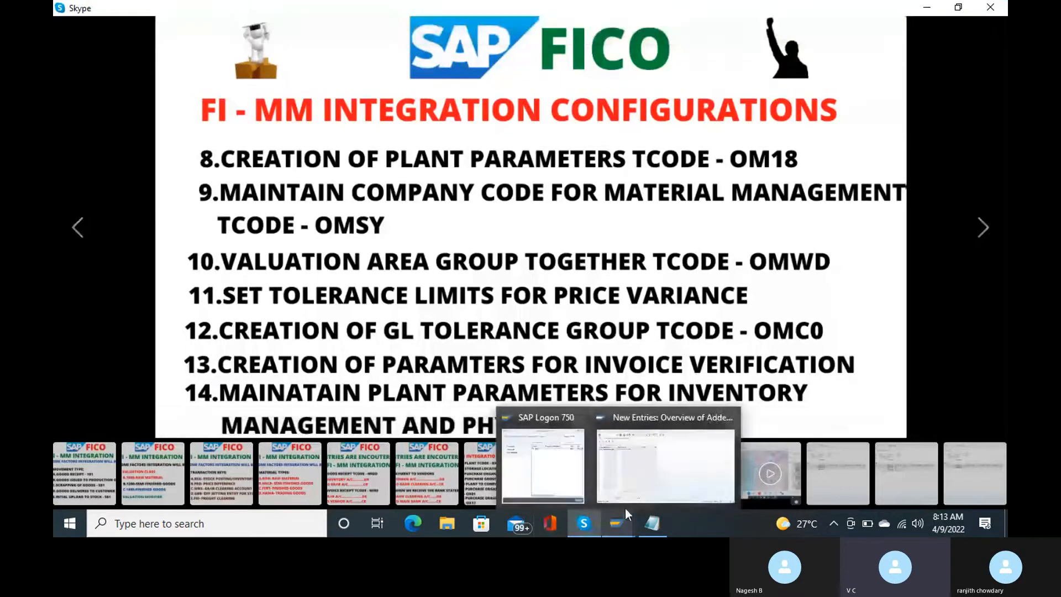
pyautogui.click(626, 484)
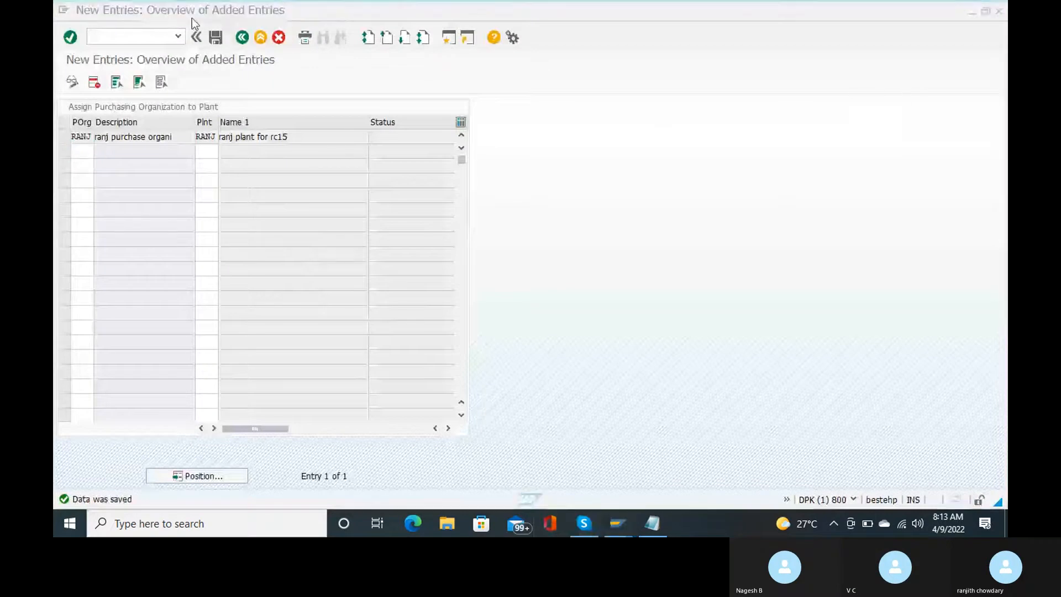
pyautogui.click(141, 38)
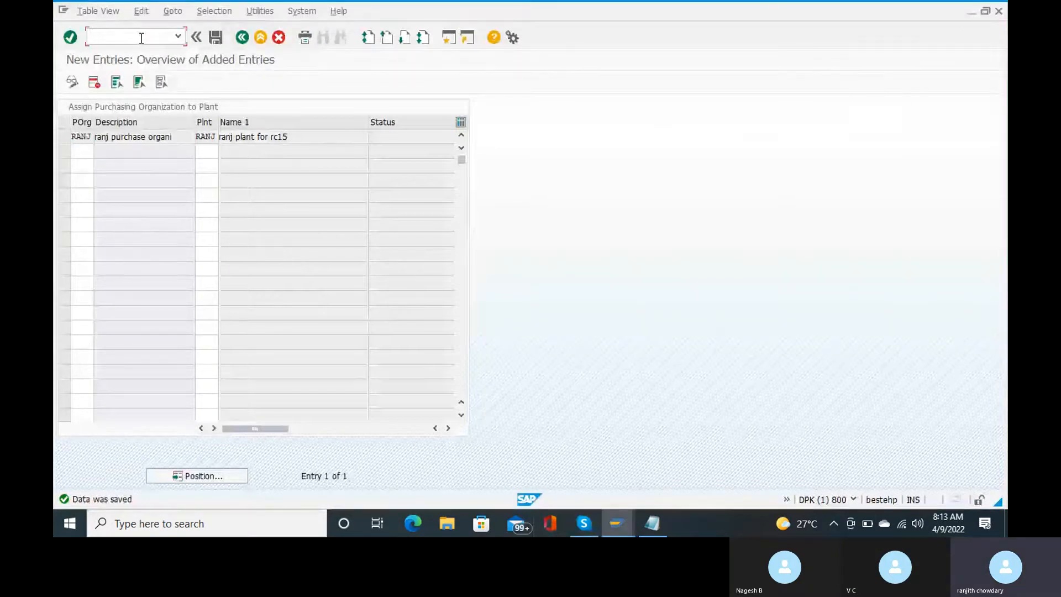
# Step: Try OM18 twice, backing out with /n each time, then open the SPRO implementation guide
pyautogui.write('/nom')
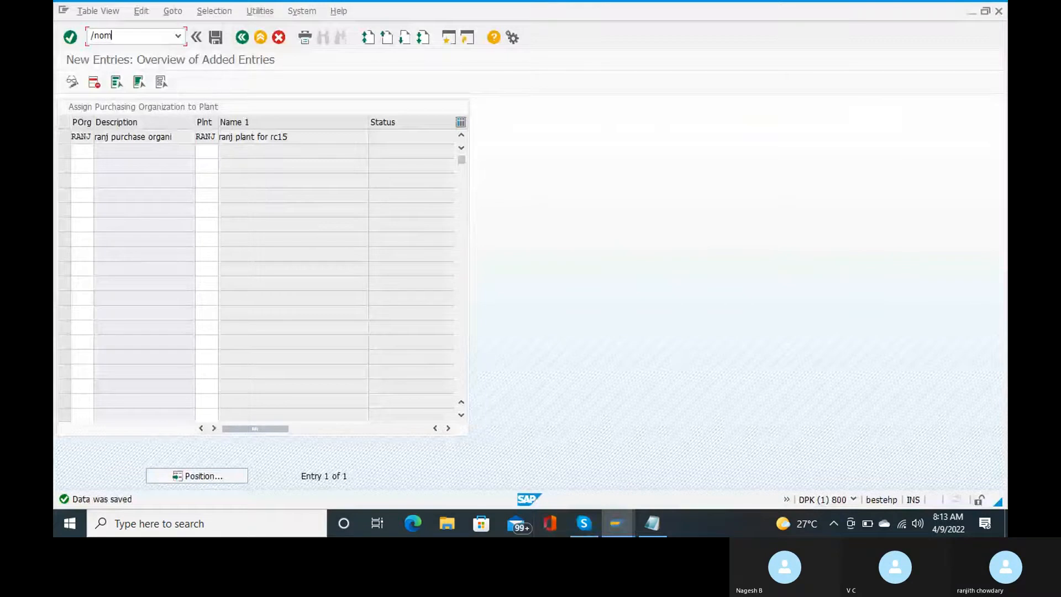
pyautogui.write('18')
pyautogui.press('Return')
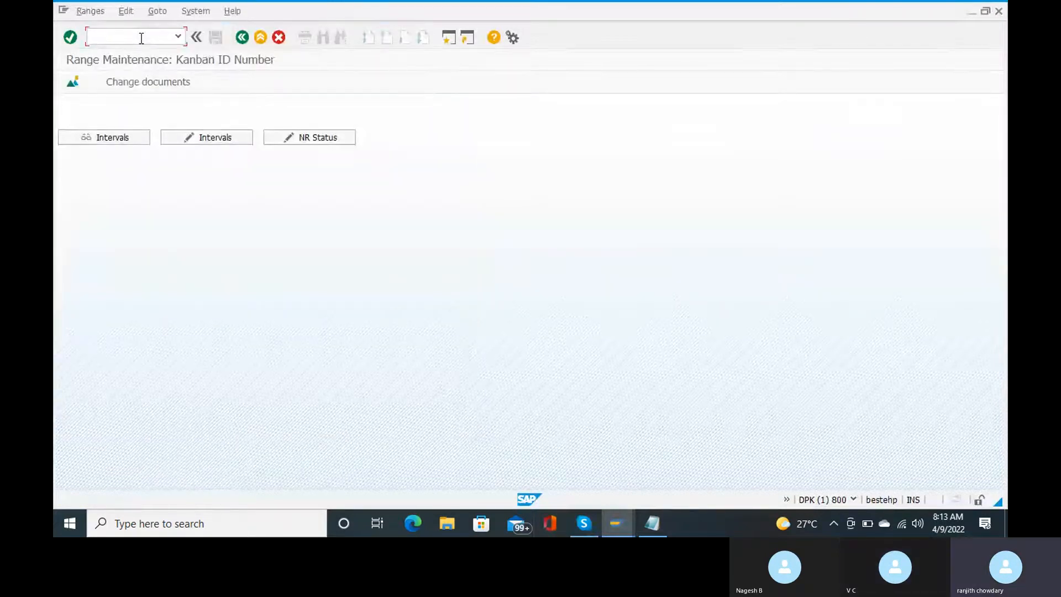
pyautogui.write('/n')
pyautogui.press('Return')
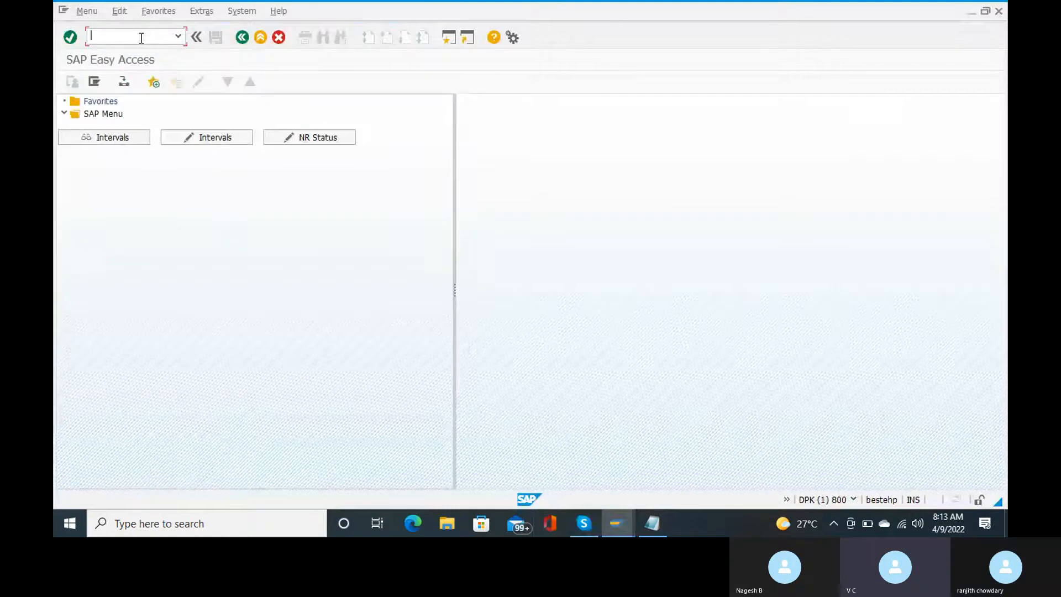
pyautogui.write('om18')
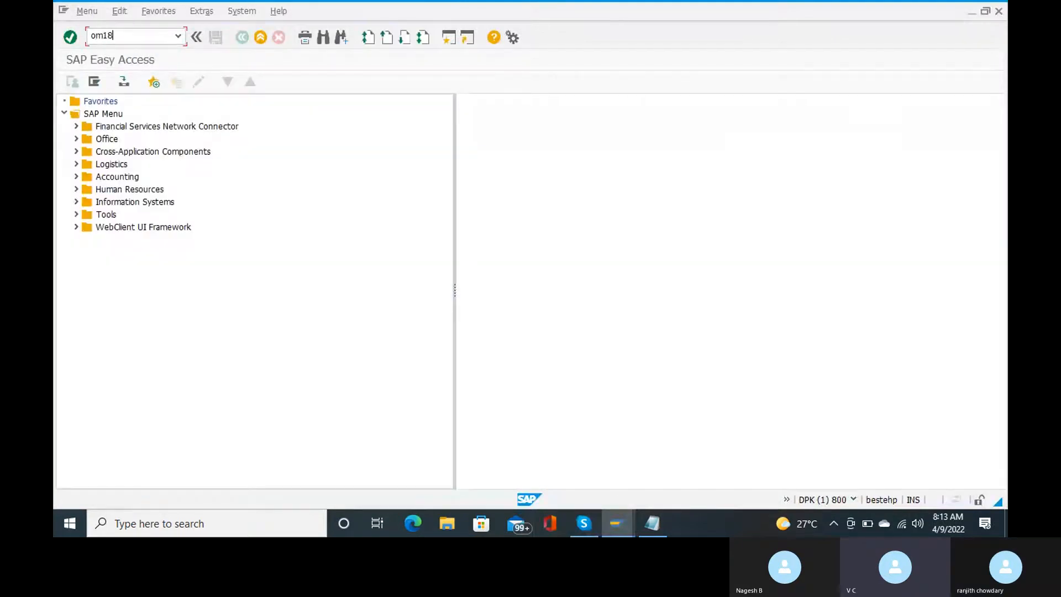
pyautogui.press('Return')
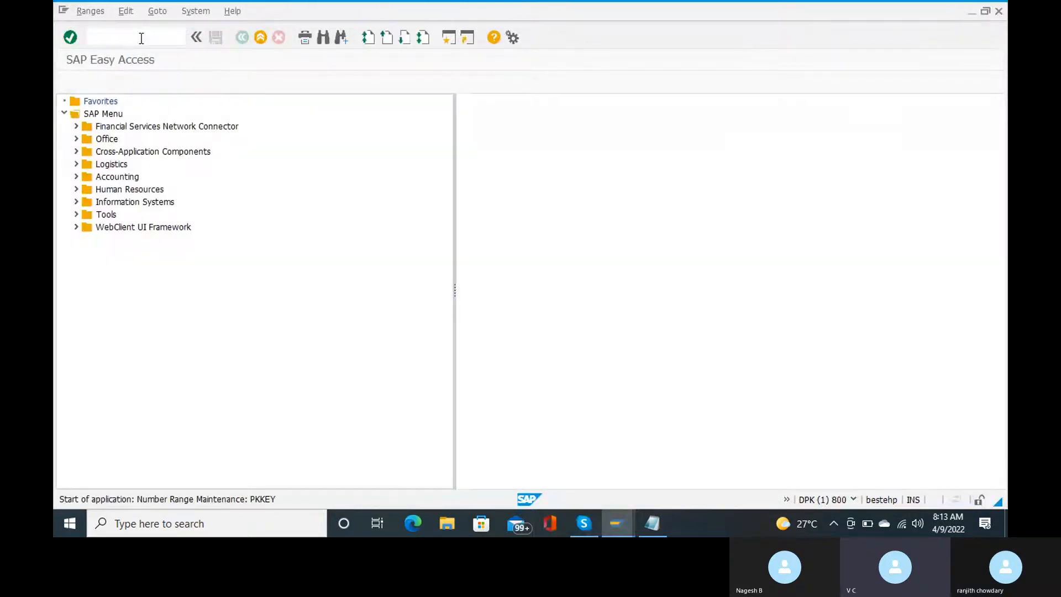
pyautogui.write('/n')
pyautogui.press('Return')
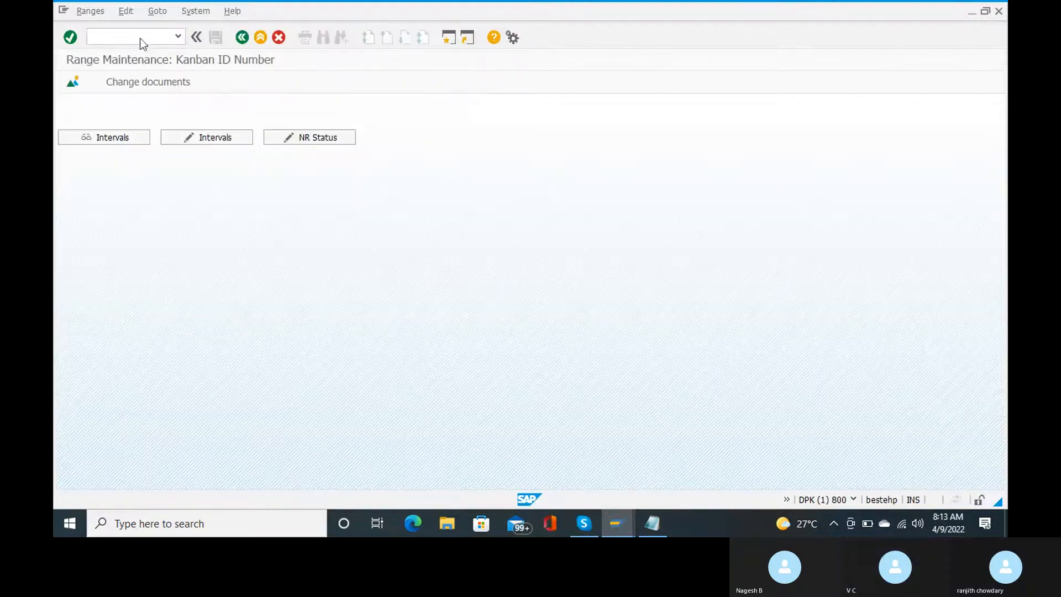
pyautogui.write('spro')
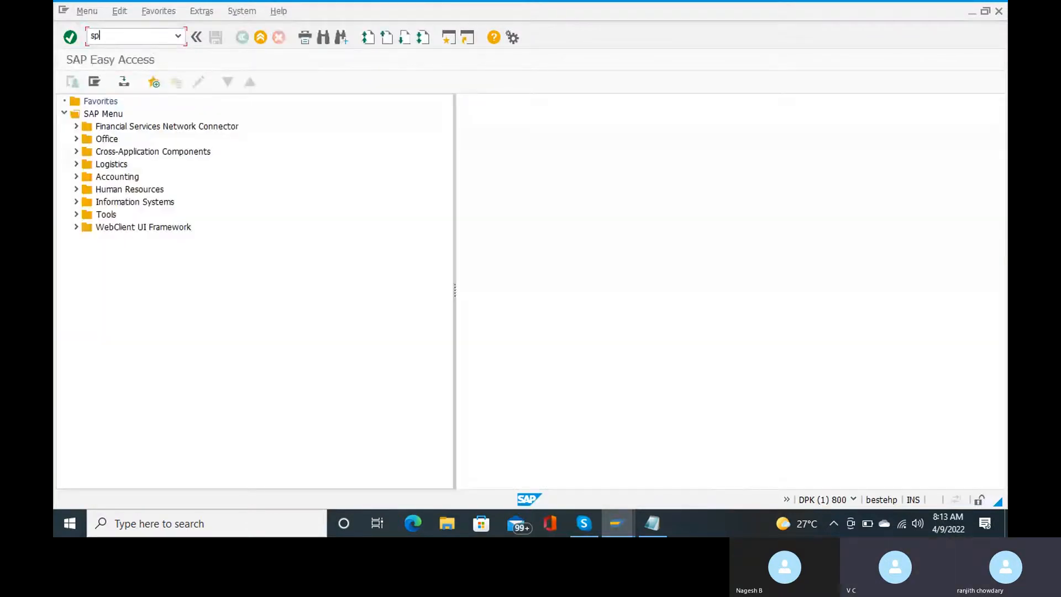
pyautogui.press('Return')
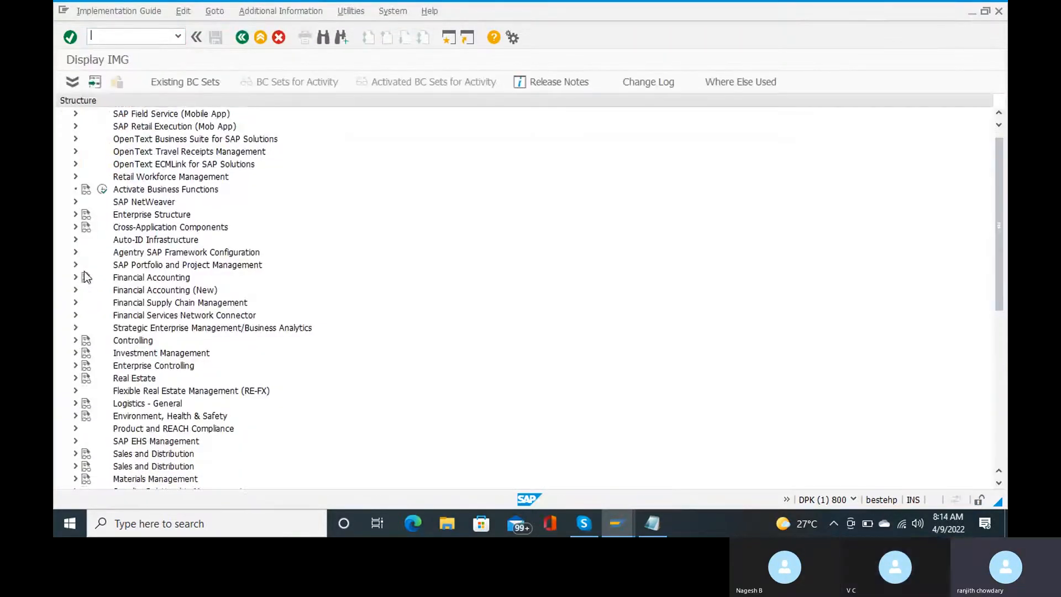
# Step: Expand Materials Management > Consumption-Based Planning > Plant Parameters and run Carry Out Overall Maintenance of Plant Parameters
pyautogui.scroll(-1, 84, 271)
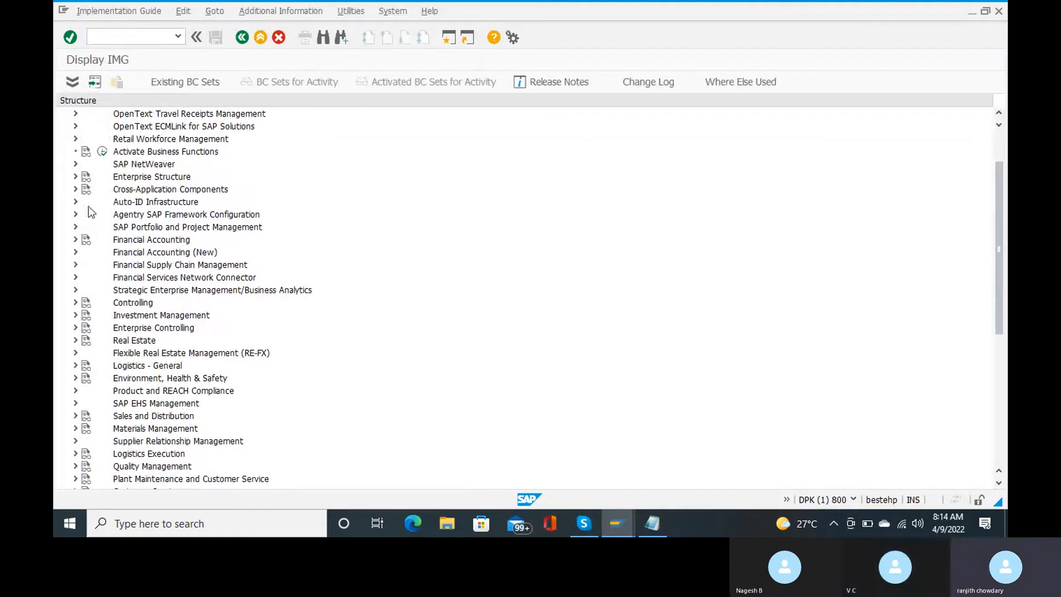
pyautogui.click(75, 252)
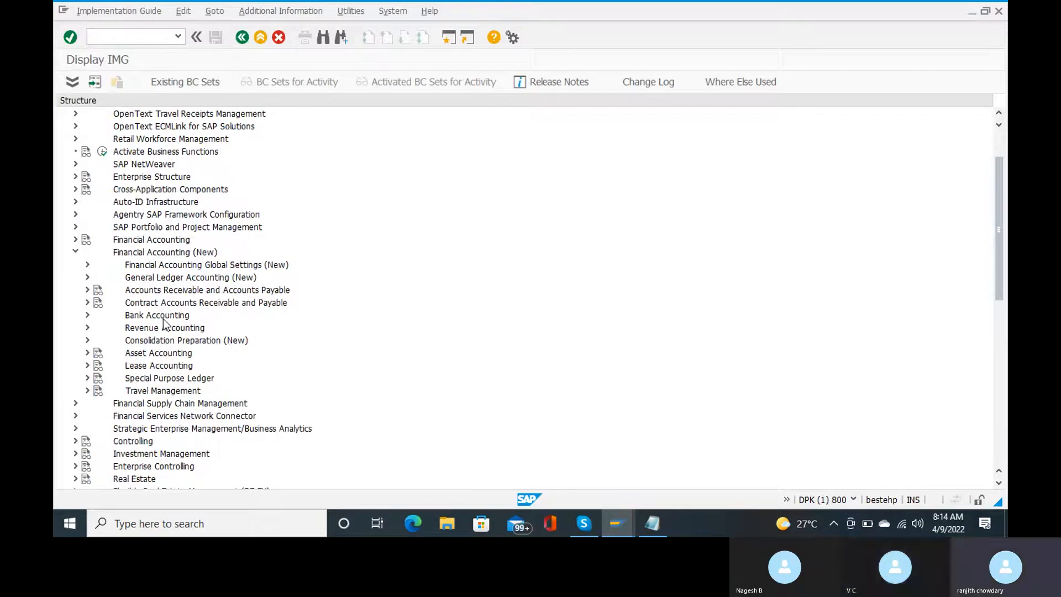
pyautogui.click(76, 252)
pyautogui.scroll(-1, 184, 322)
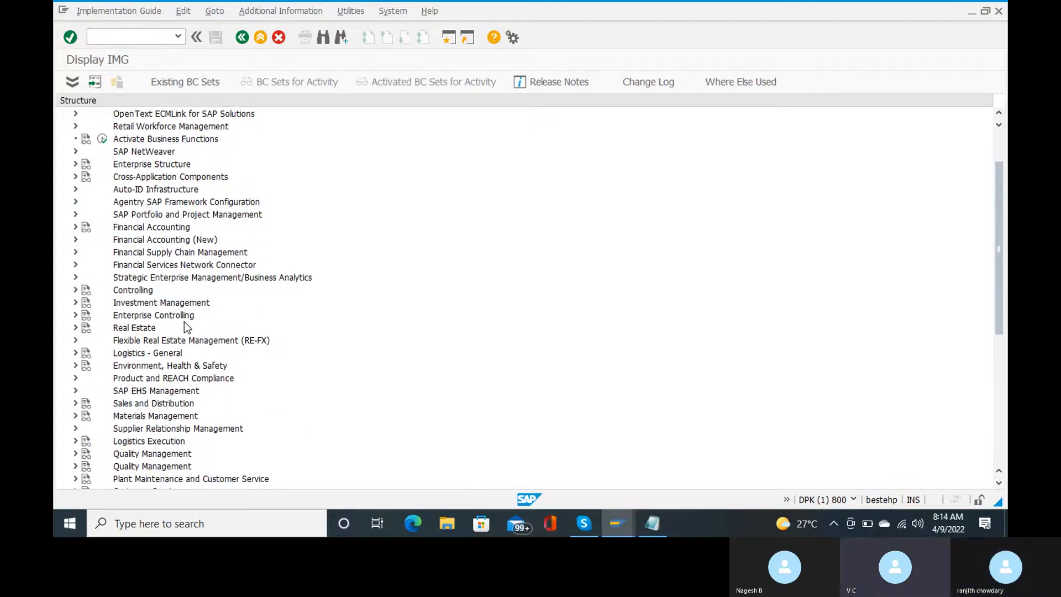
pyautogui.scroll(-2, 184, 322)
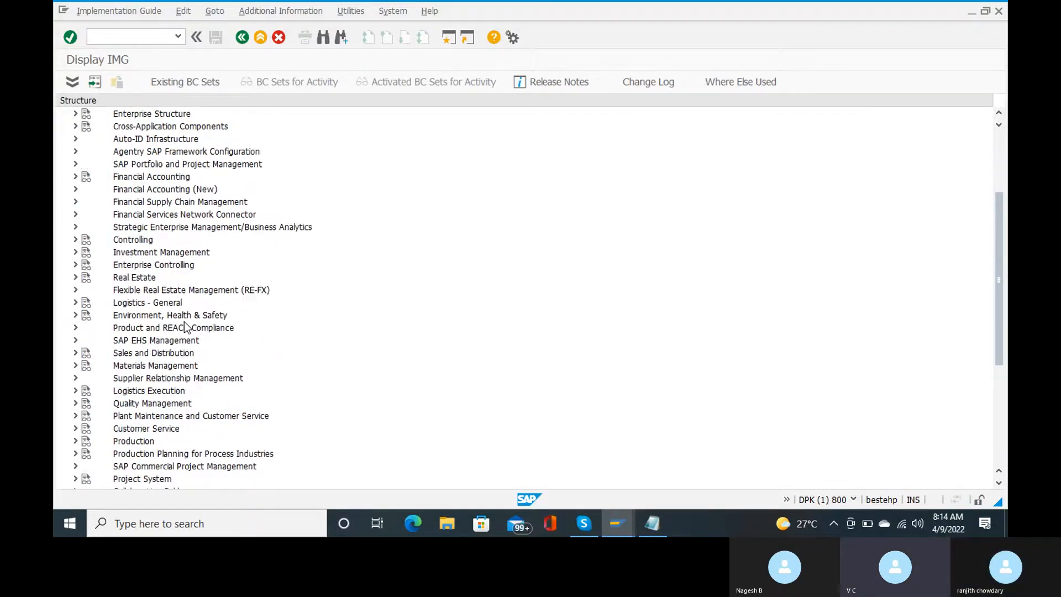
pyautogui.click(76, 366)
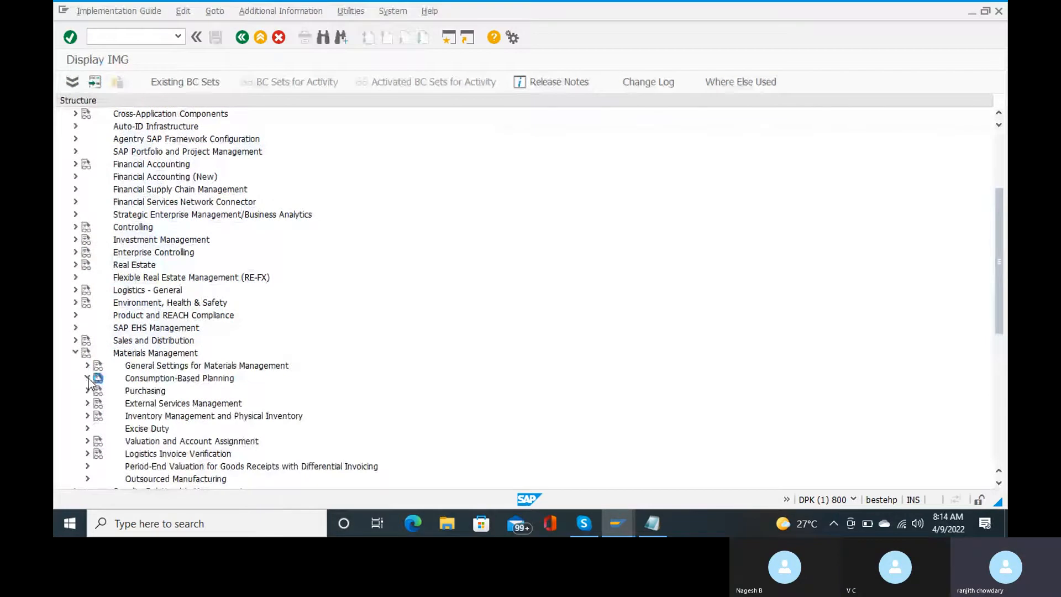
pyautogui.click(87, 378)
pyautogui.scroll(-1, 250, 369)
pyautogui.scroll(-1, 250, 370)
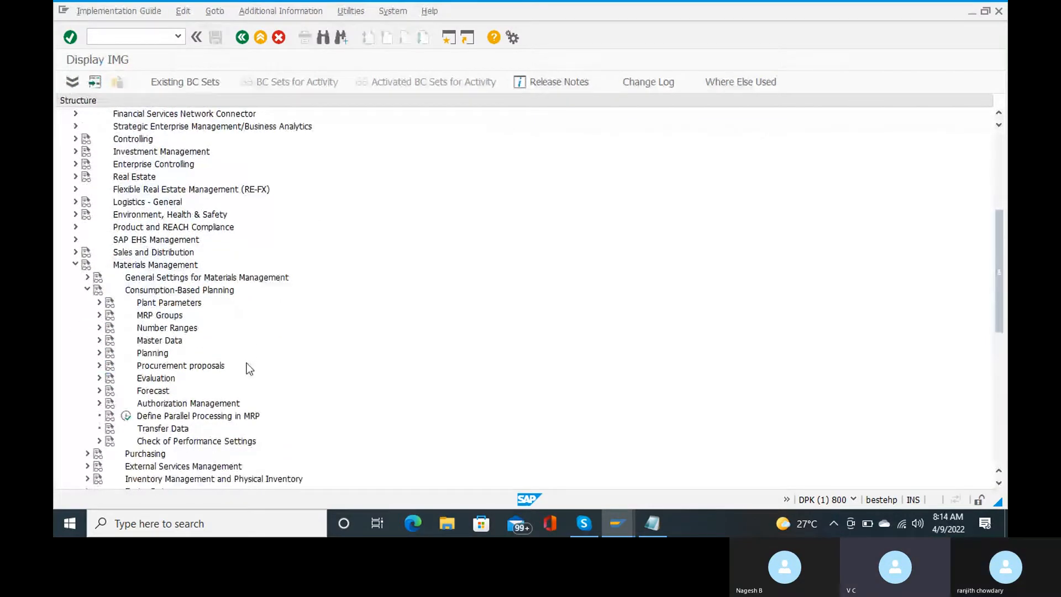
pyautogui.click(100, 302)
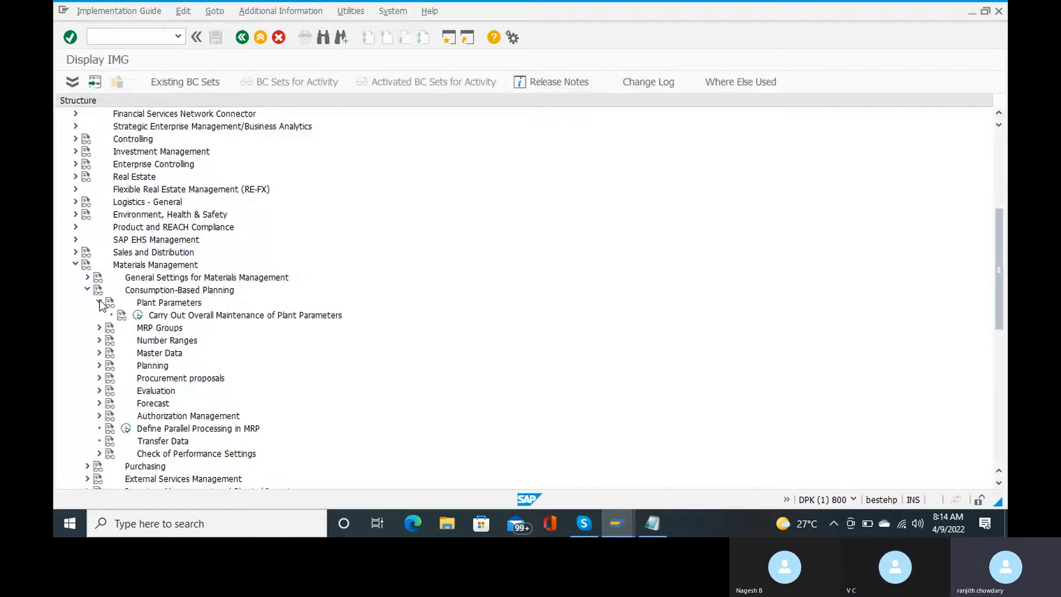
pyautogui.click(138, 316)
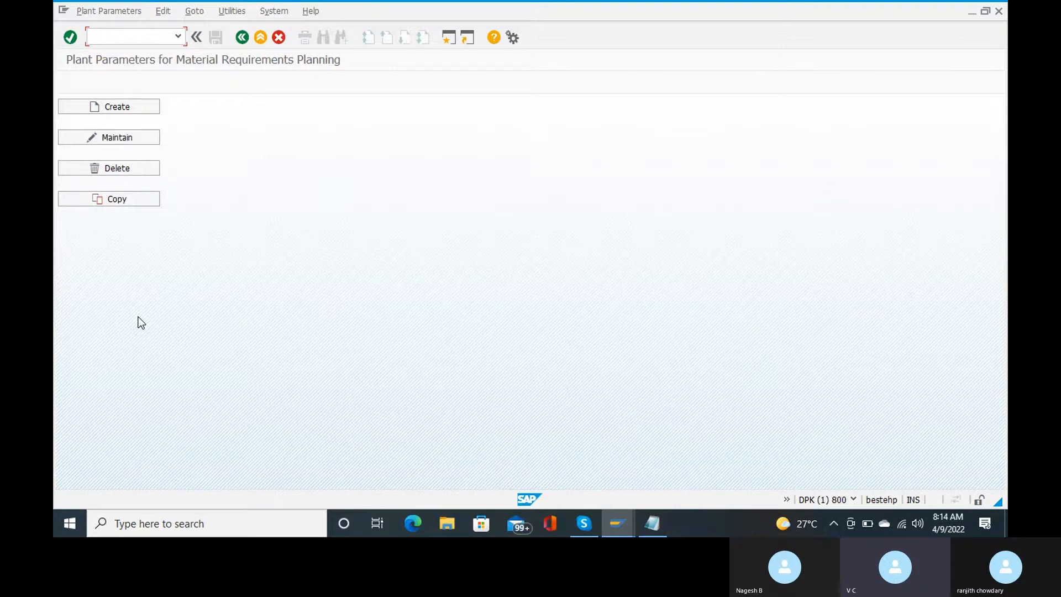
# Step: Dismiss the create prompt, copy plant 1000's parameters to plant RANJ, and confirm the customizing request
pyautogui.click(353, 244)
pyautogui.click(136, 199)
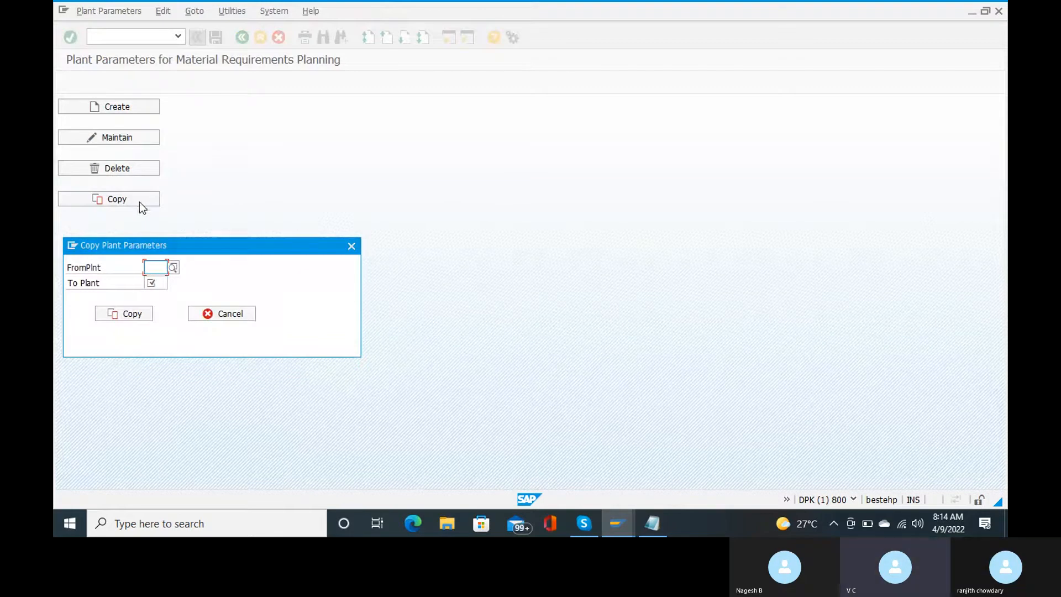
pyautogui.write('1000')
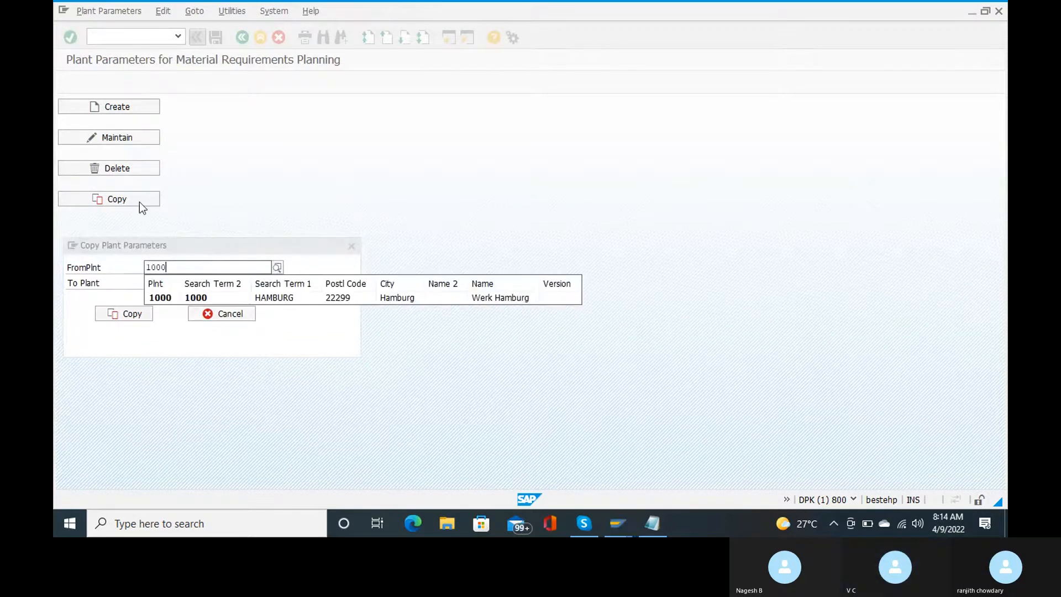
pyautogui.click(230, 297)
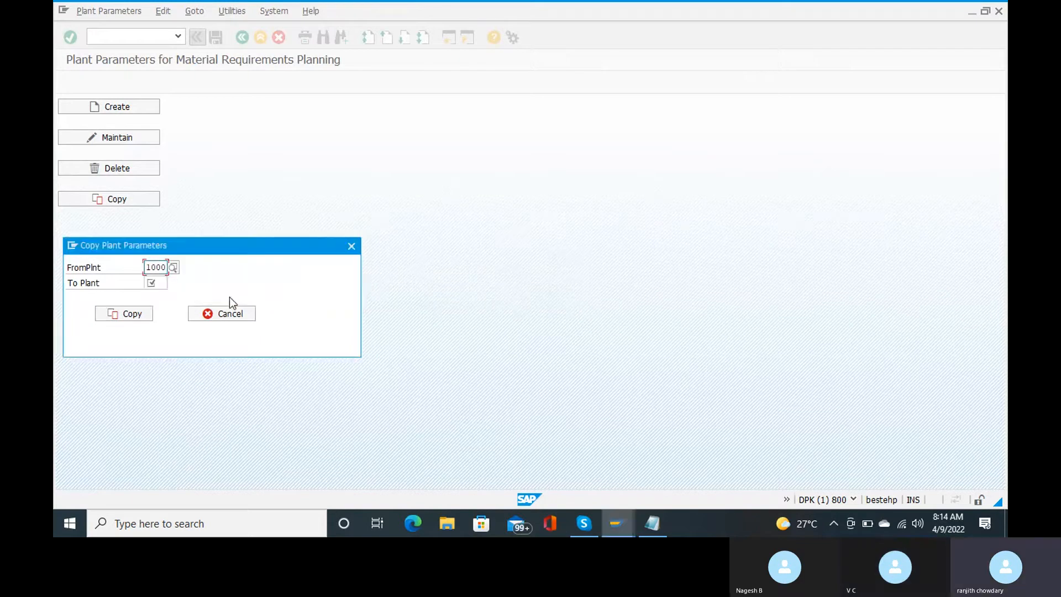
pyautogui.click(159, 284)
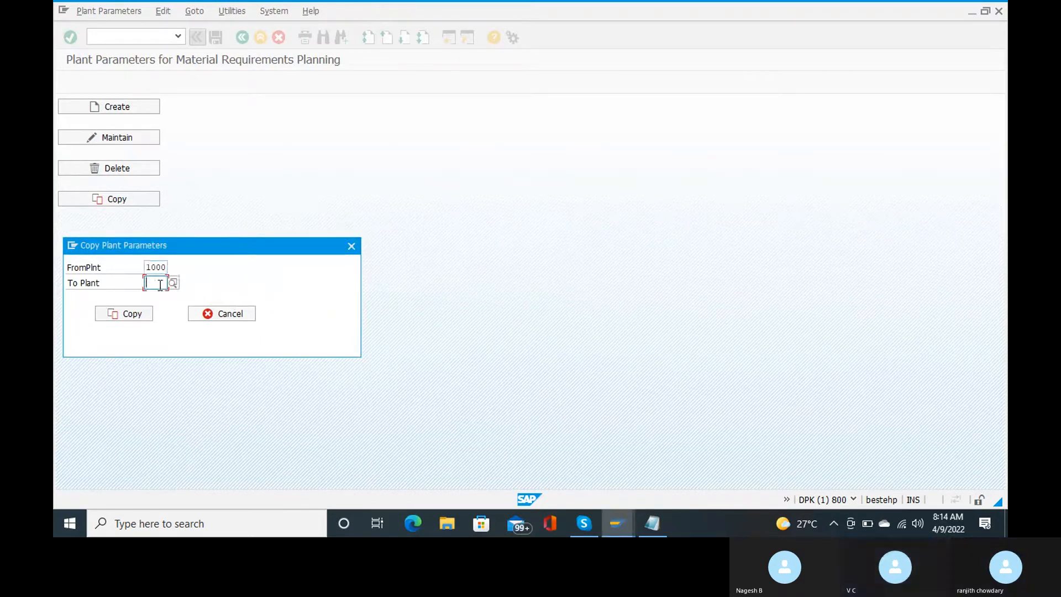
pyautogui.write('ranj')
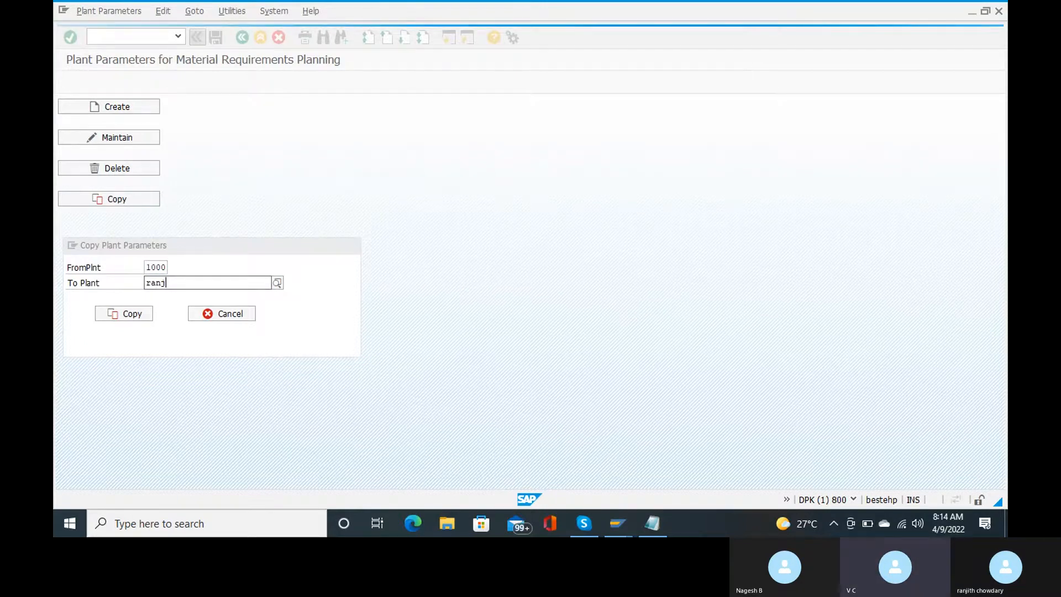
pyautogui.press('Return')
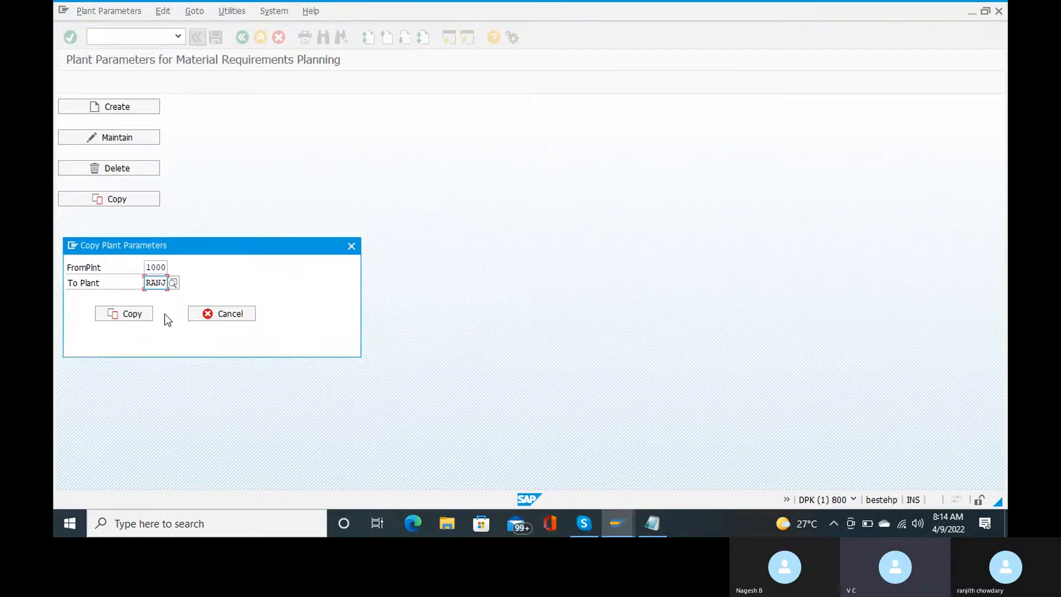
pyautogui.click(132, 319)
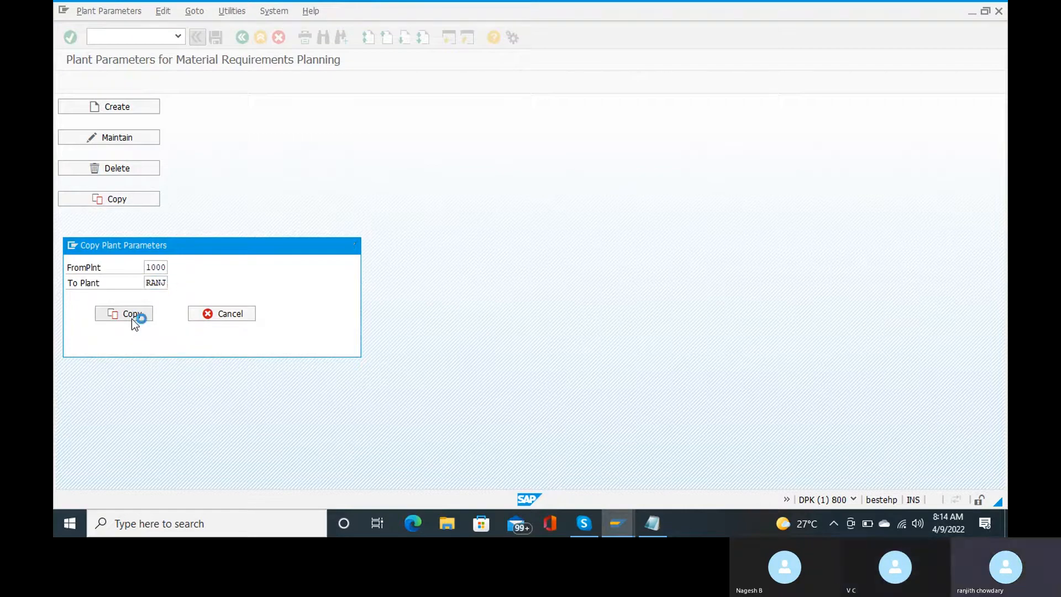
pyautogui.press('Return')
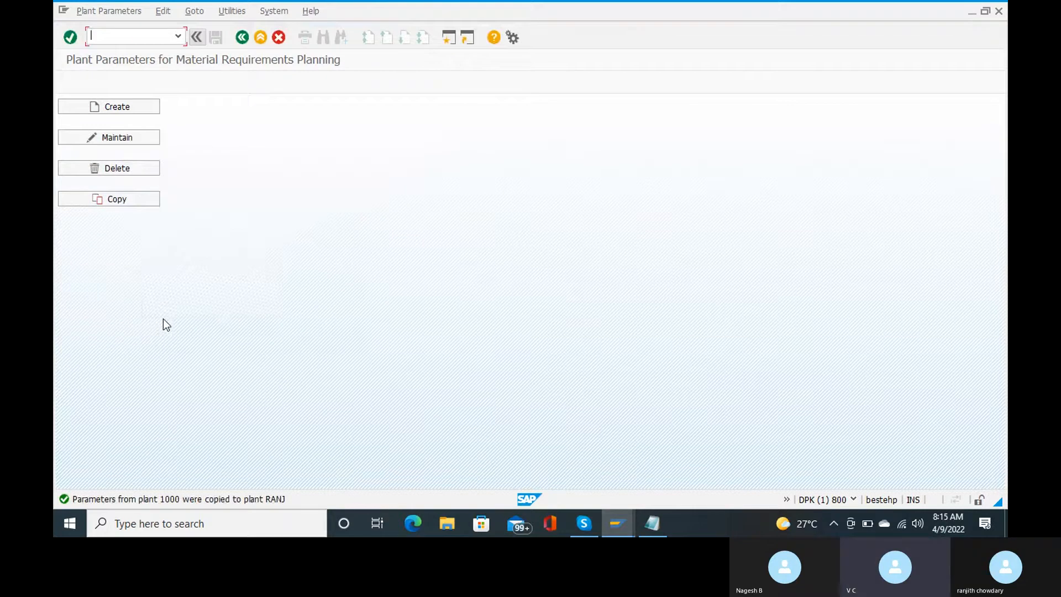
pyautogui.moveTo(582, 531)
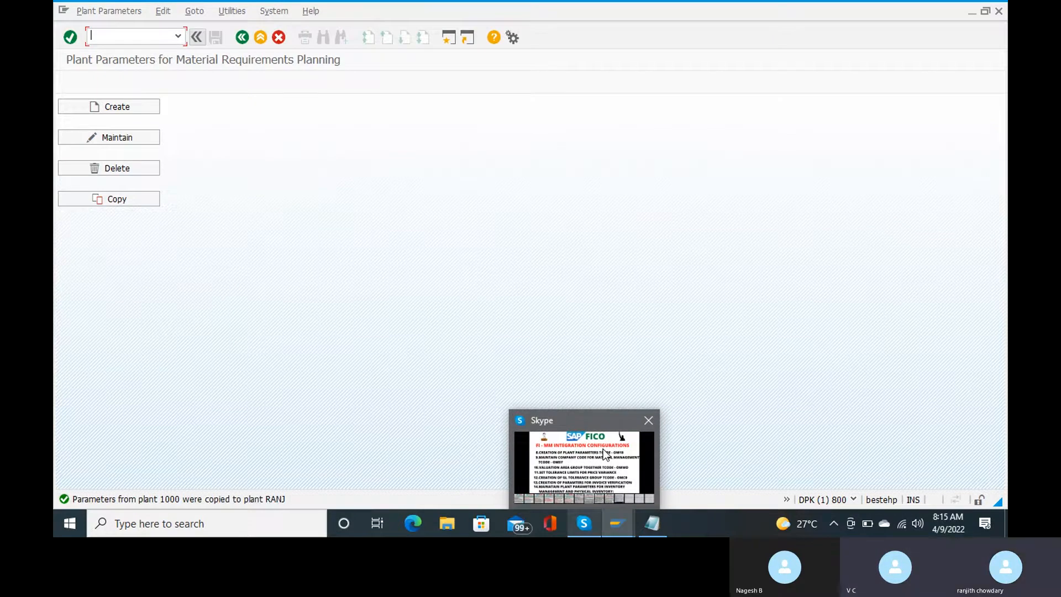
pyautogui.moveTo(602, 449)
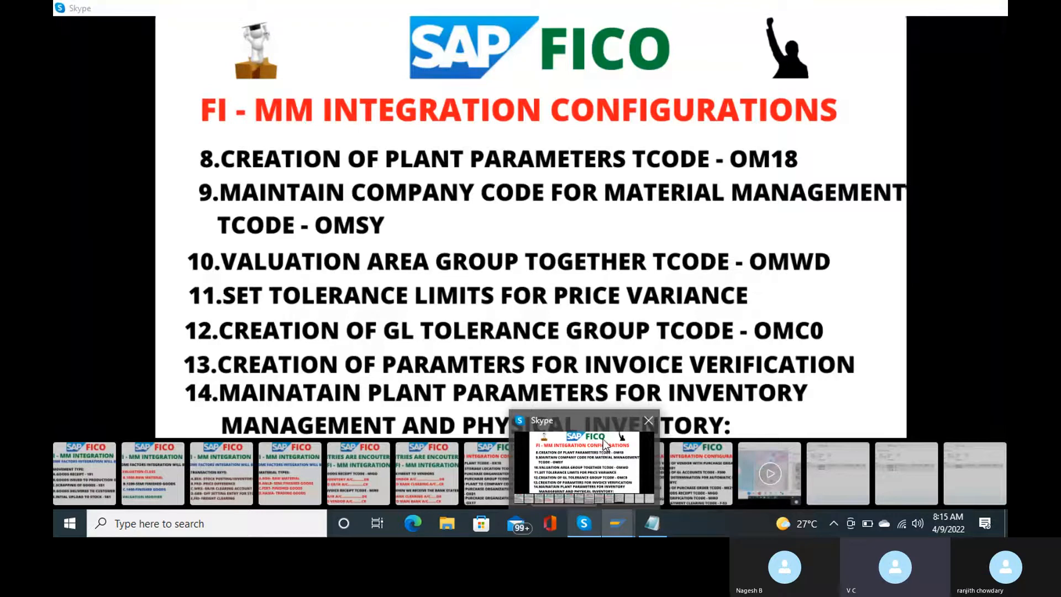
# Step: Enter /nomsy to open the Materials Management view on company codes
pyautogui.write('/nomsy')
pyautogui.press('Return')
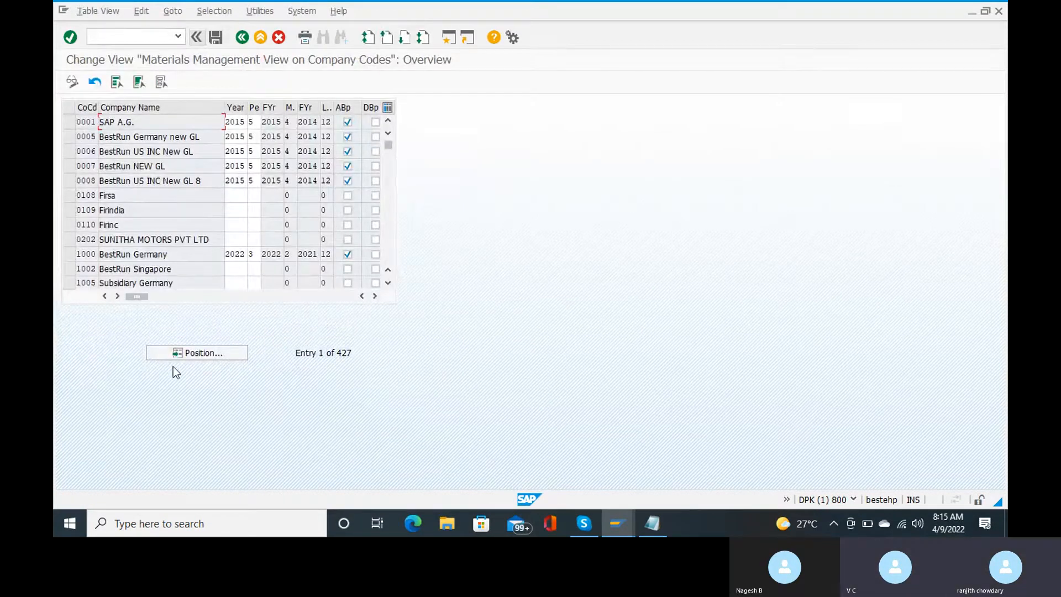
# Step: Position the table on RC15 and enter year 2022, period 1
pyautogui.click(195, 355)
pyautogui.write('rc15')
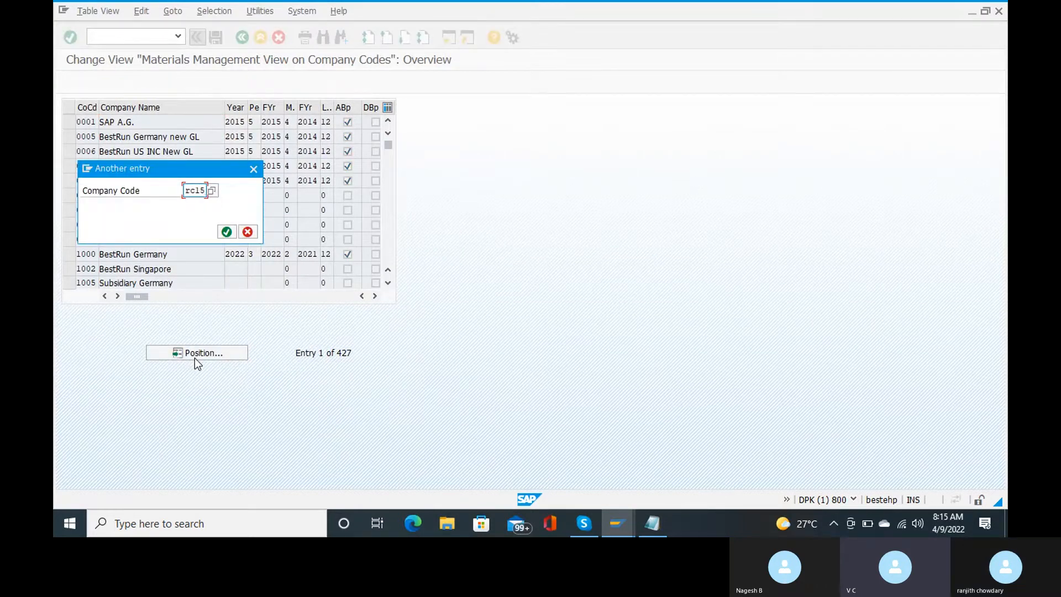
pyautogui.press('Return')
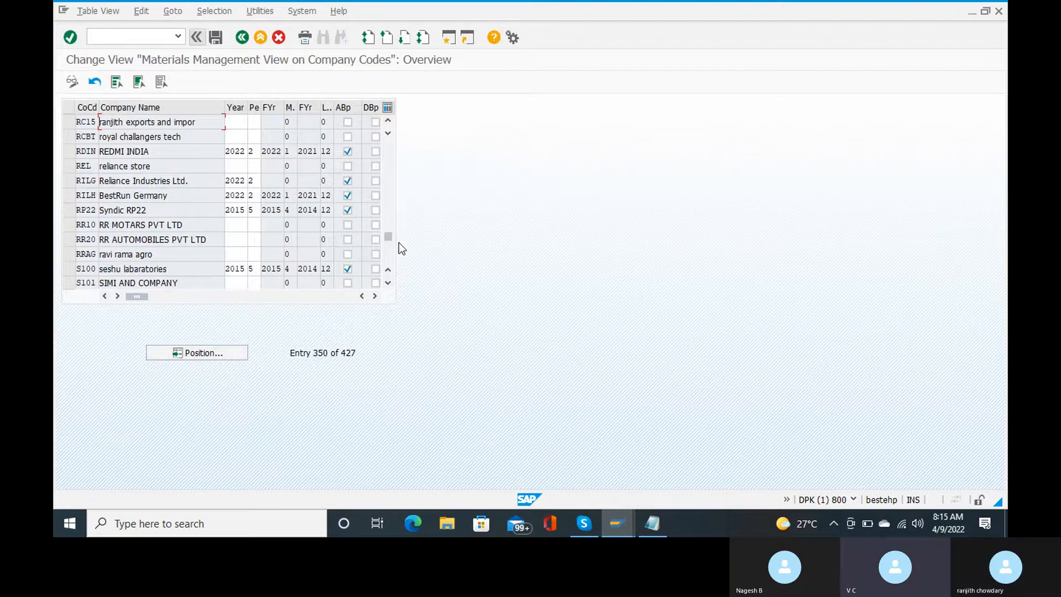
pyautogui.press('Tab')
pyautogui.write('20')
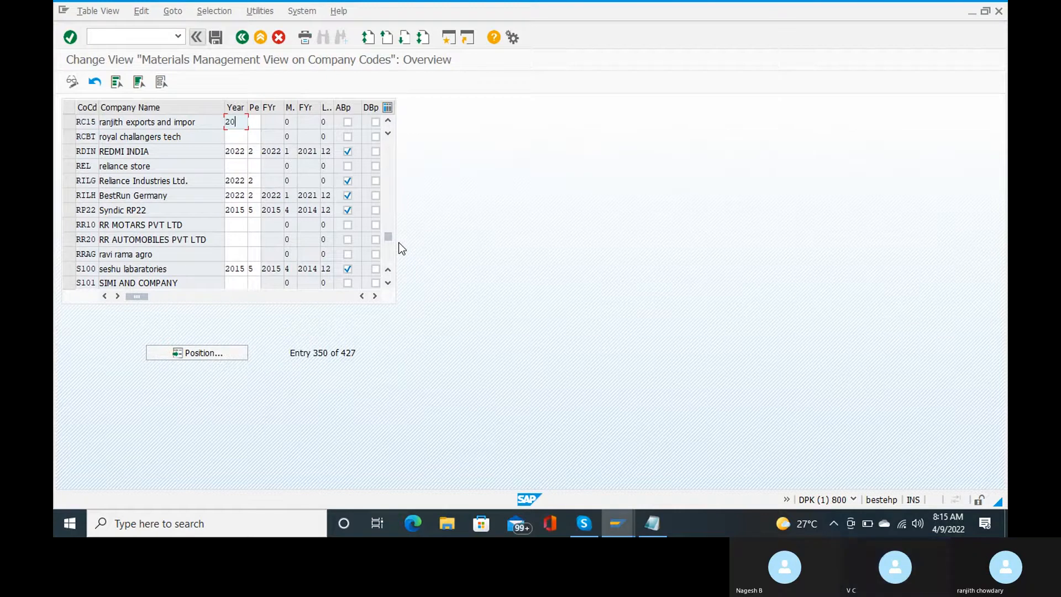
pyautogui.write('22')
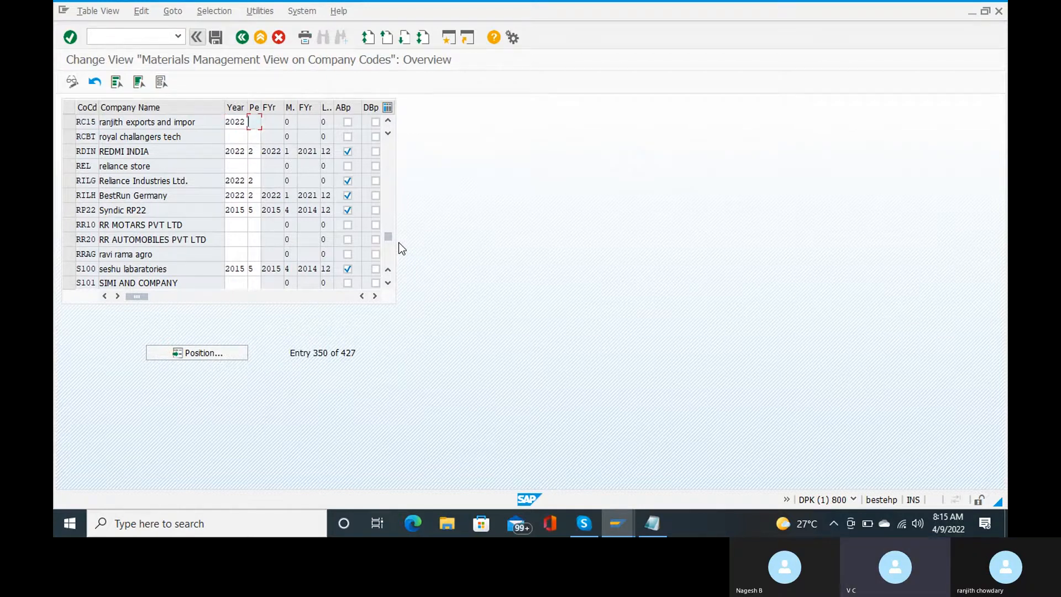
pyautogui.write('1')
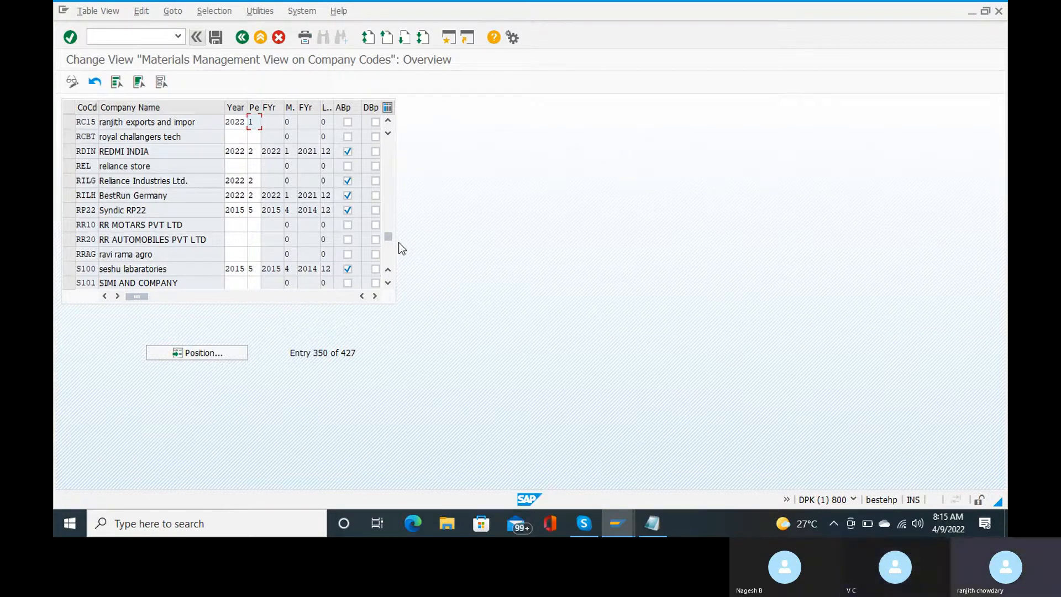
pyautogui.press('Return')
# Step: Allow RC15 to post to the previous period and save with the customizing request
pyautogui.click(347, 122)
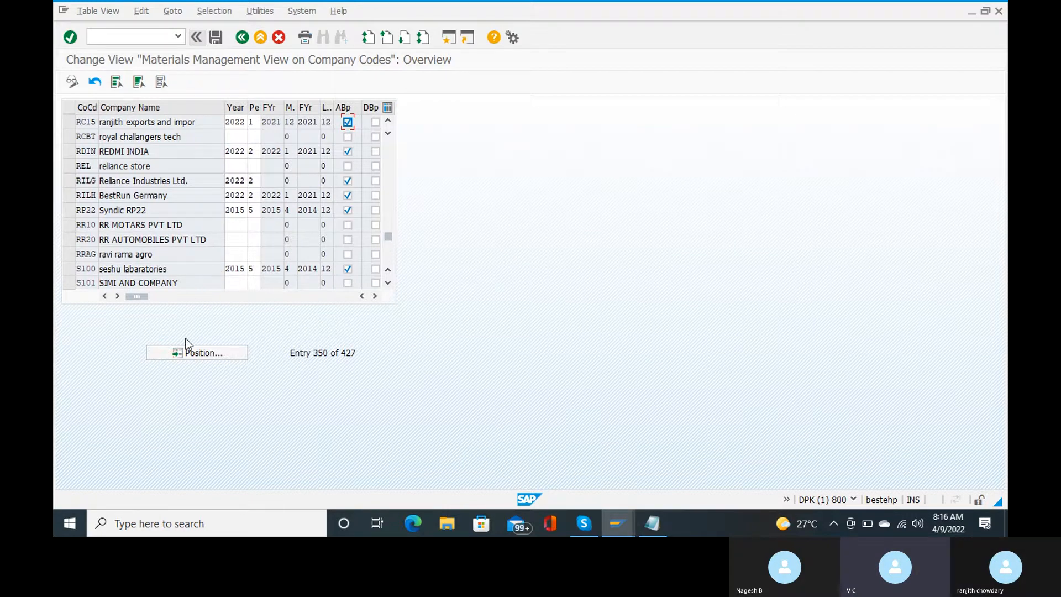
pyautogui.hotkey('ctrl', 's')
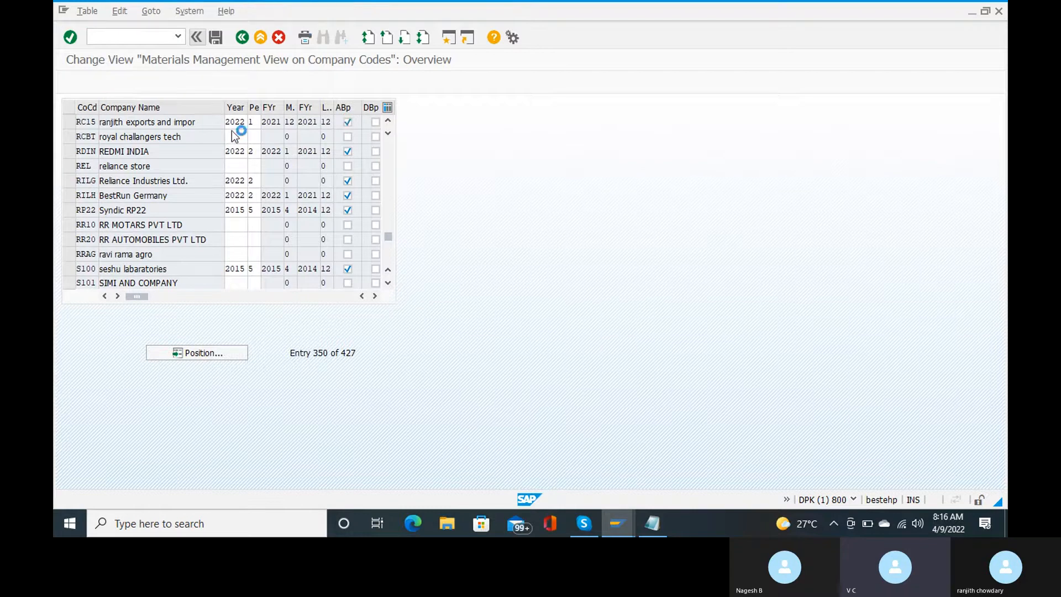
pyautogui.press('Return')
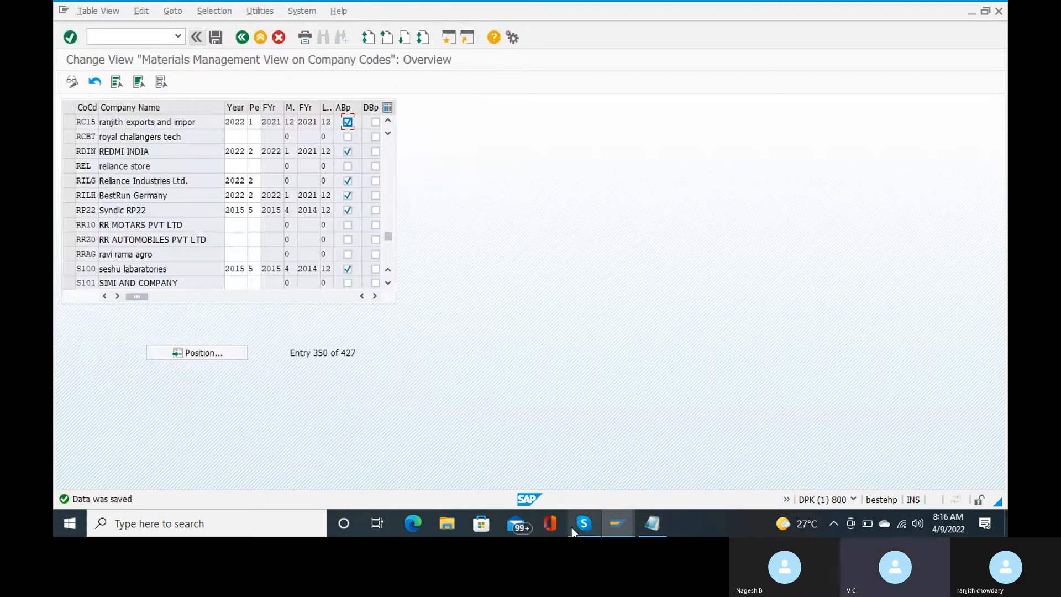
pyautogui.moveTo(572, 528)
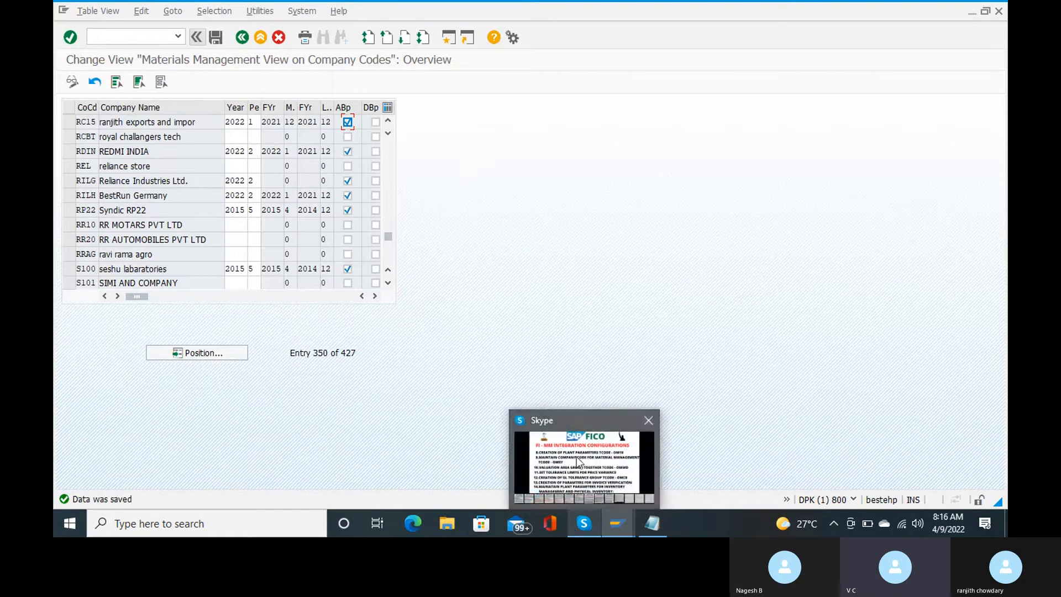
pyautogui.moveTo(576, 457)
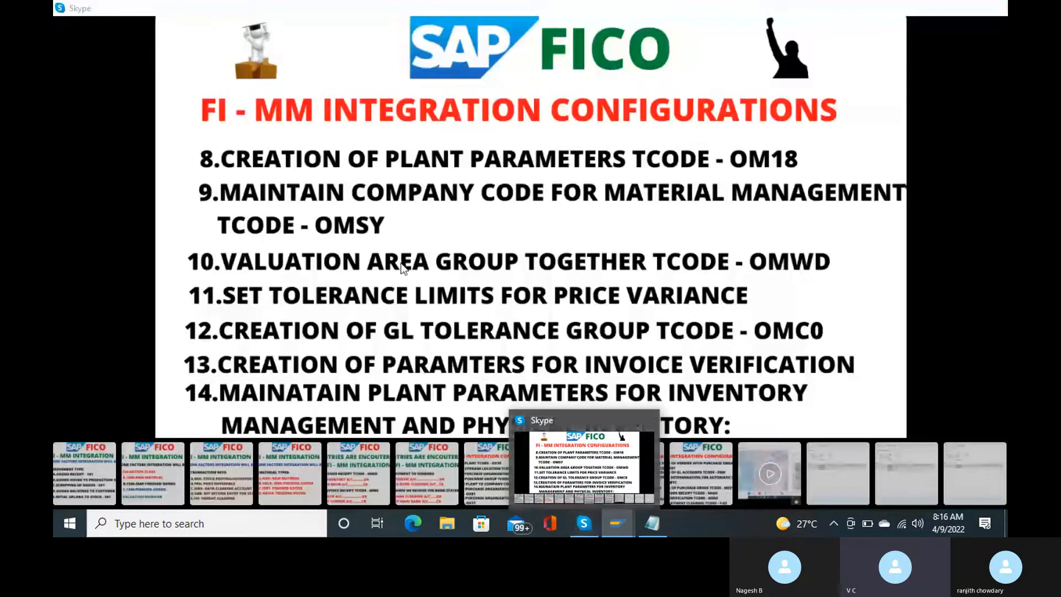
# Step: Return to SAP, open OMWD and position the table on valuation area RANJ
pyautogui.hotkey('alt', 'Tab')
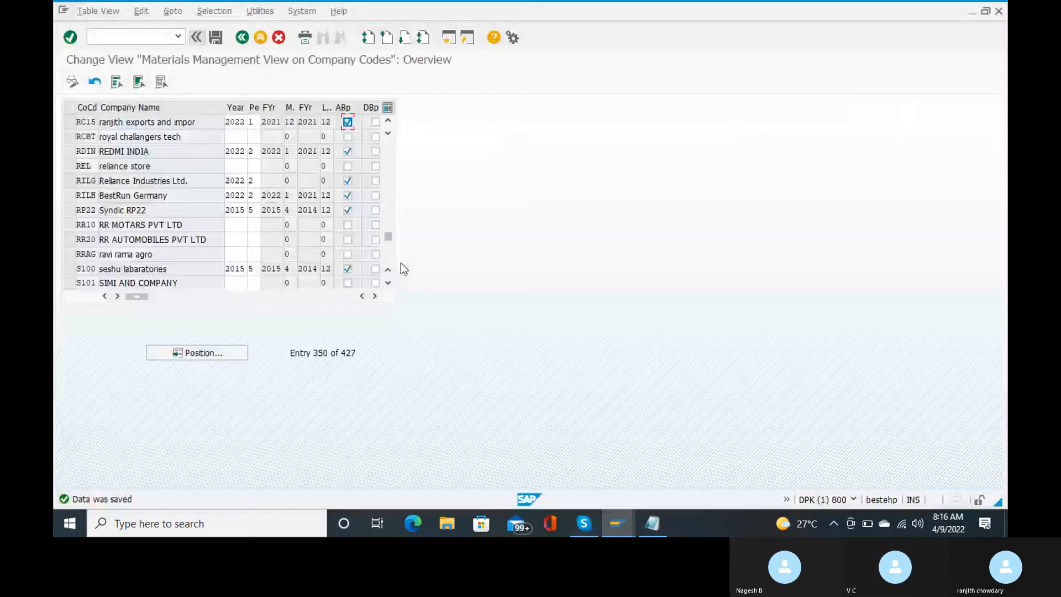
pyautogui.write('/n')
pyautogui.press('Return')
pyautogui.write('omwd')
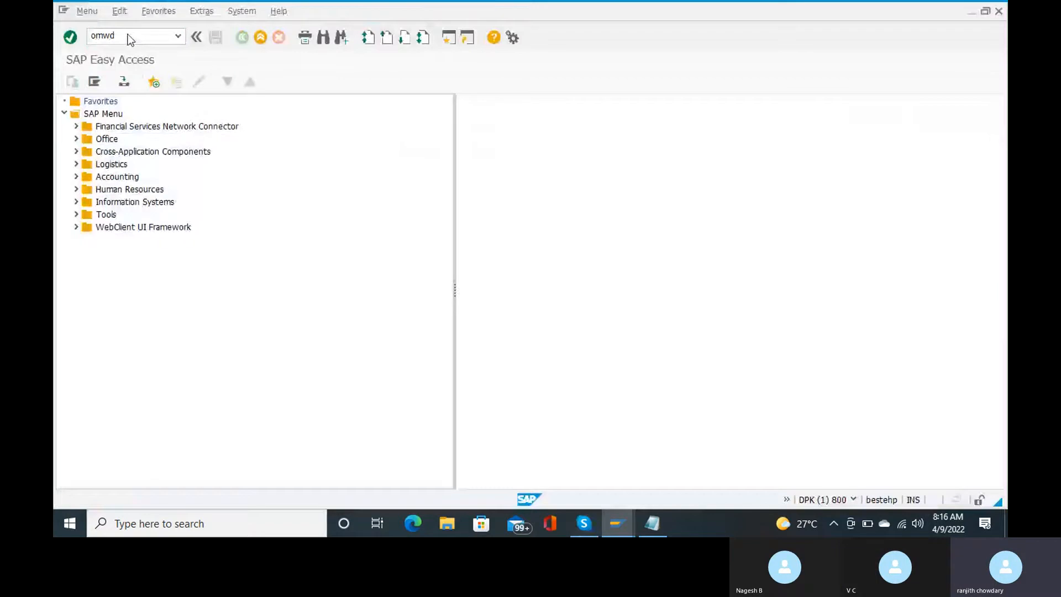
pyautogui.press('Return')
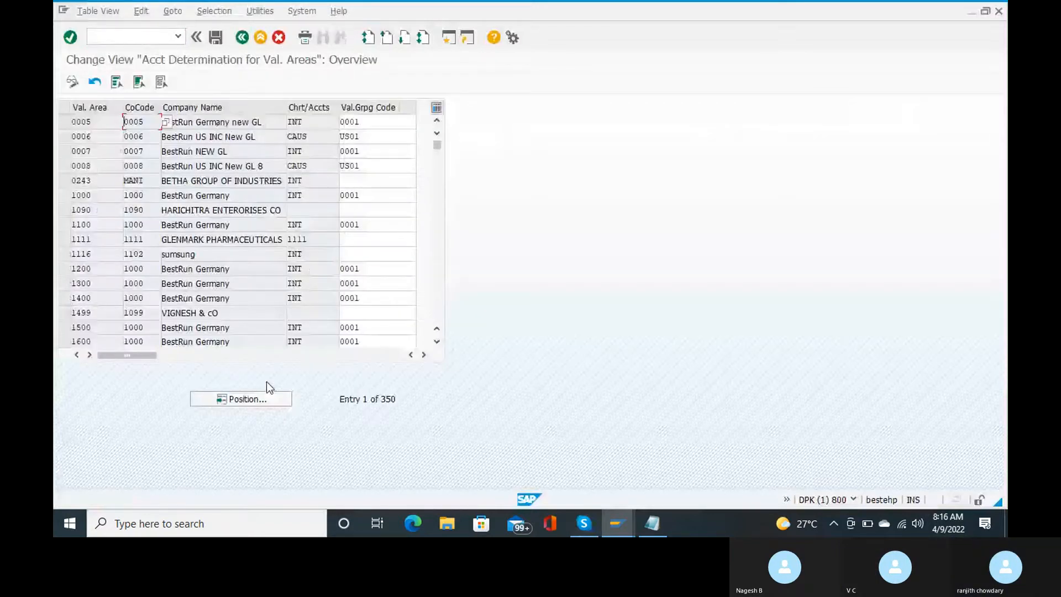
pyautogui.click(260, 397)
pyautogui.write('r')
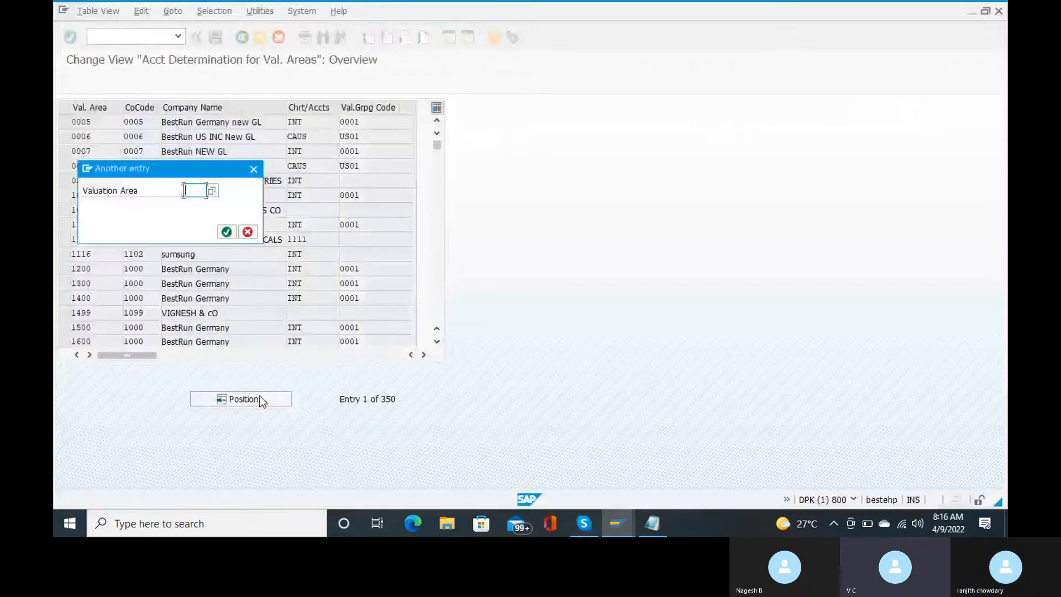
pyautogui.write('anj')
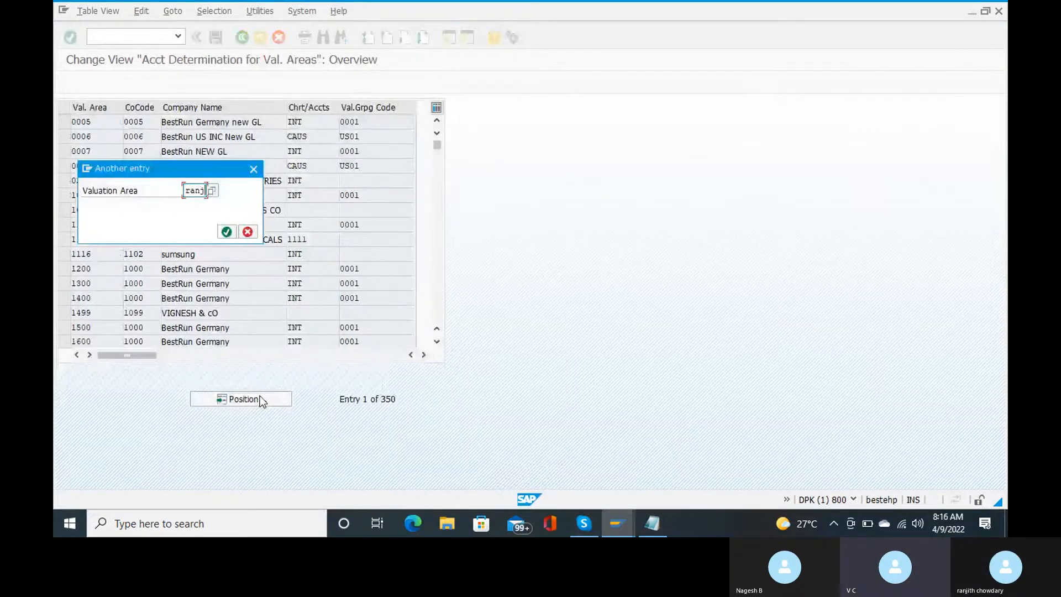
pyautogui.press('Return')
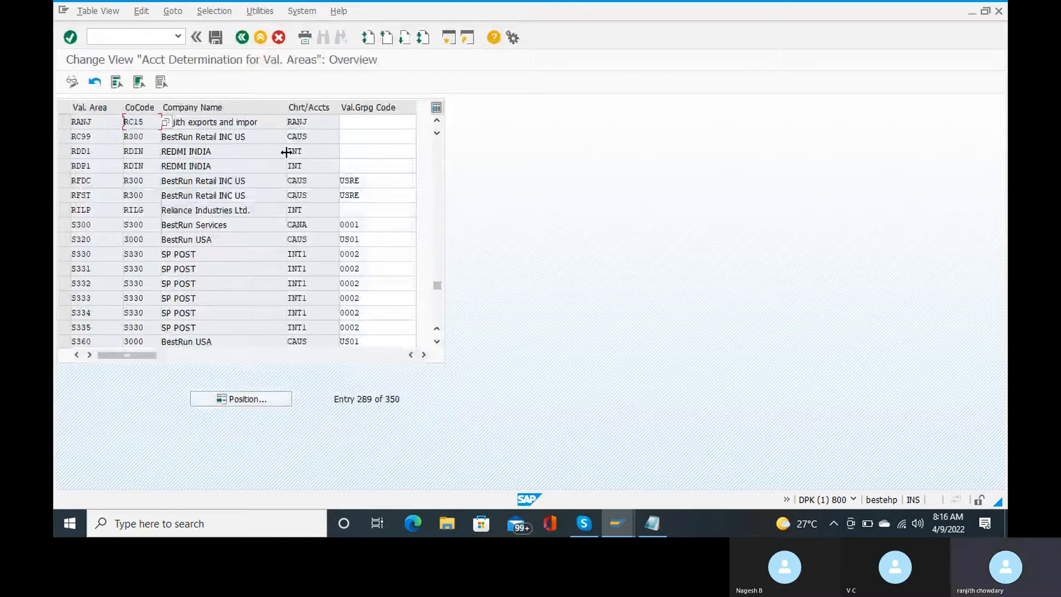
# Step: Enter valuation grouping code RAN for RANJ, then save and confirm the customizing request
pyautogui.click(364, 123)
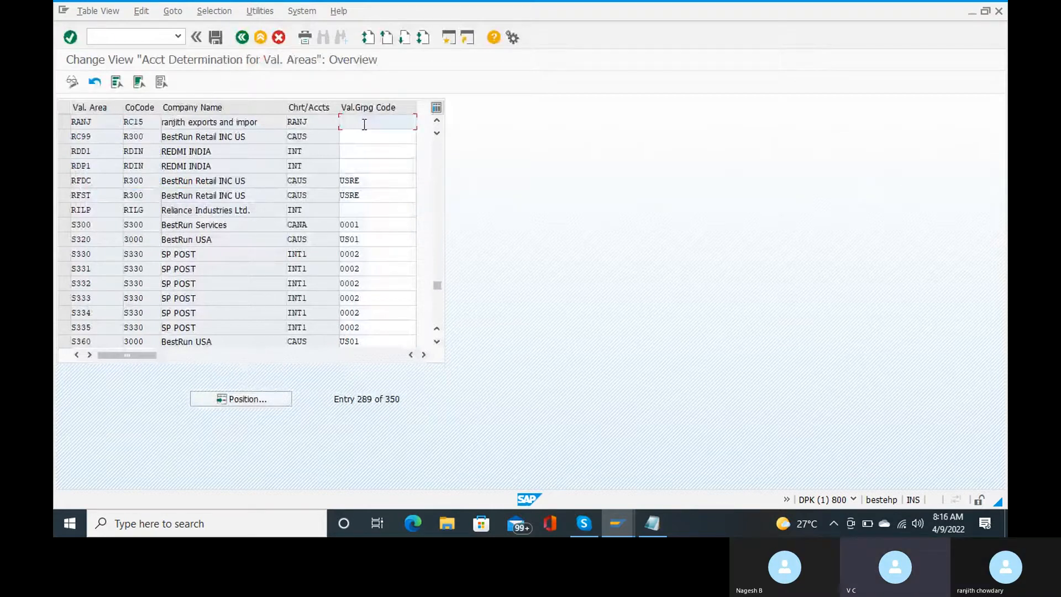
pyautogui.write('ranj')
pyautogui.press('BackSpace')
pyautogui.press('BackSpace')
pyautogui.press('BackSpace')
pyautogui.write('an')
pyautogui.press('Return')
pyautogui.hotkey('ctrl', 's')
pyautogui.press('Return')
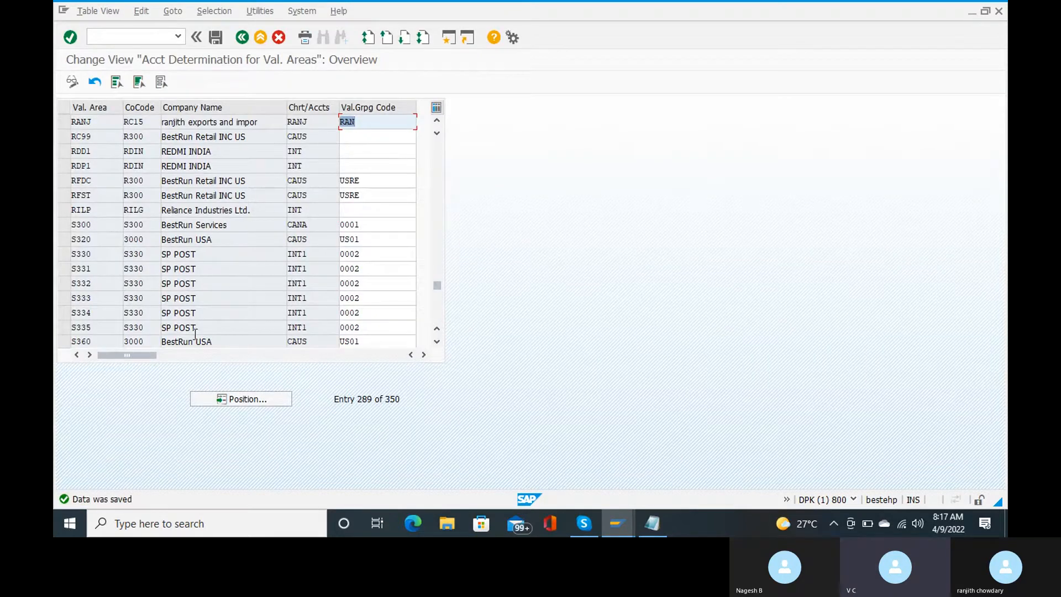
# Step: Add 'valuation grouping code - ran' and 'valuation area - ranj' lines to the Notepad notes
pyautogui.moveTo(652, 523)
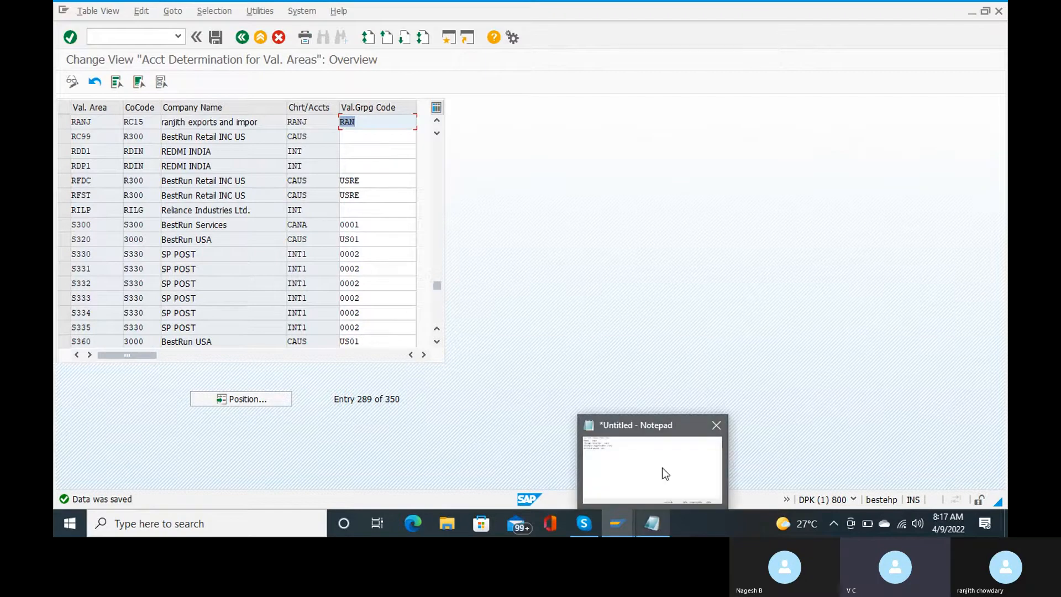
pyautogui.click(662, 467)
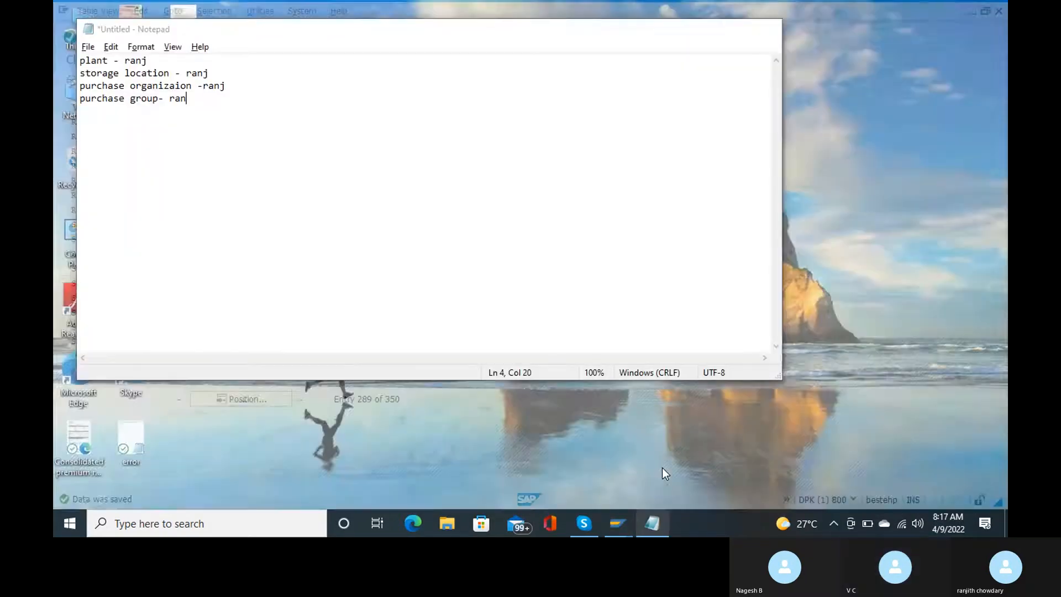
pyautogui.press('Return')
pyautogui.write('valu')
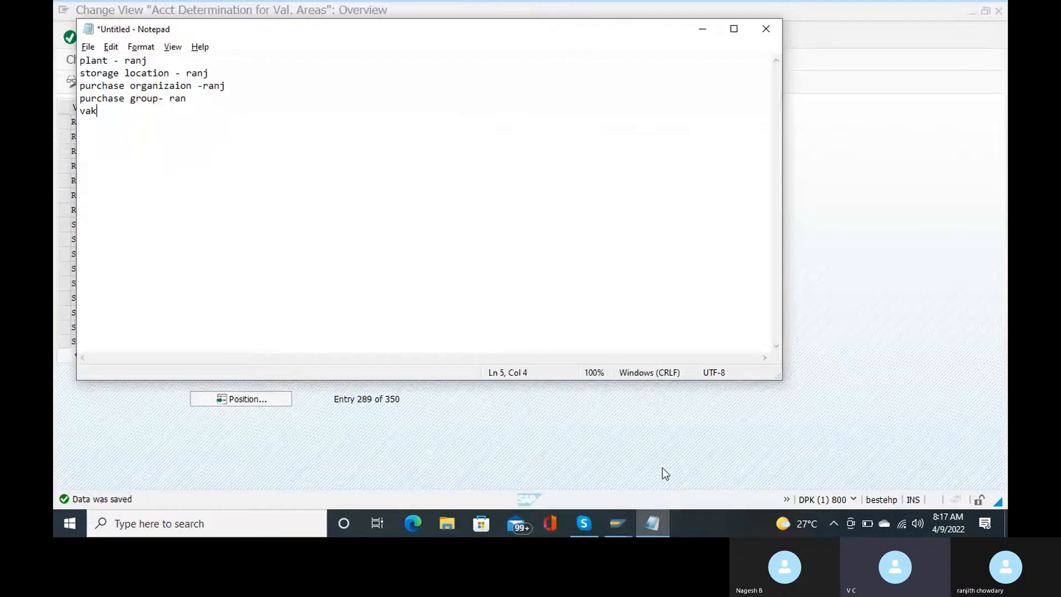
pyautogui.write('ation groupi')
pyautogui.write('ng c')
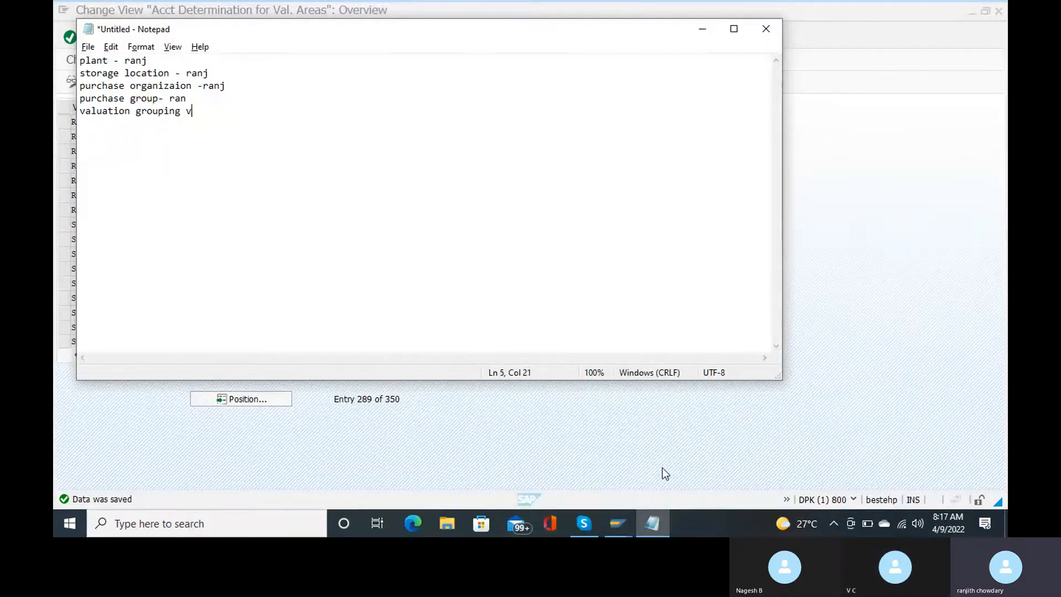
pyautogui.write('ode - ran')
pyautogui.press('Return')
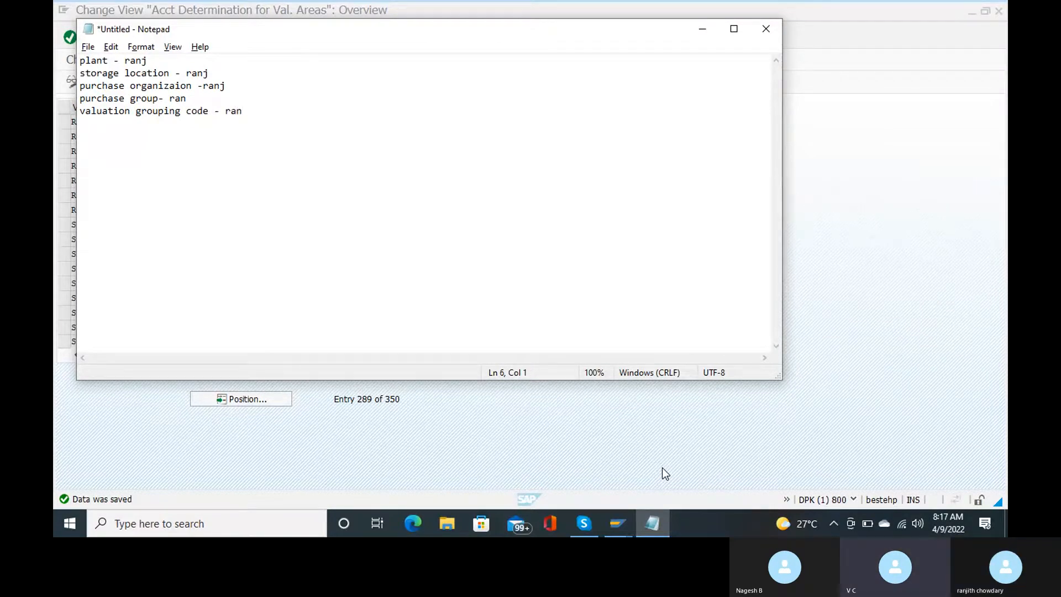
pyautogui.write('valuation area - ranj')
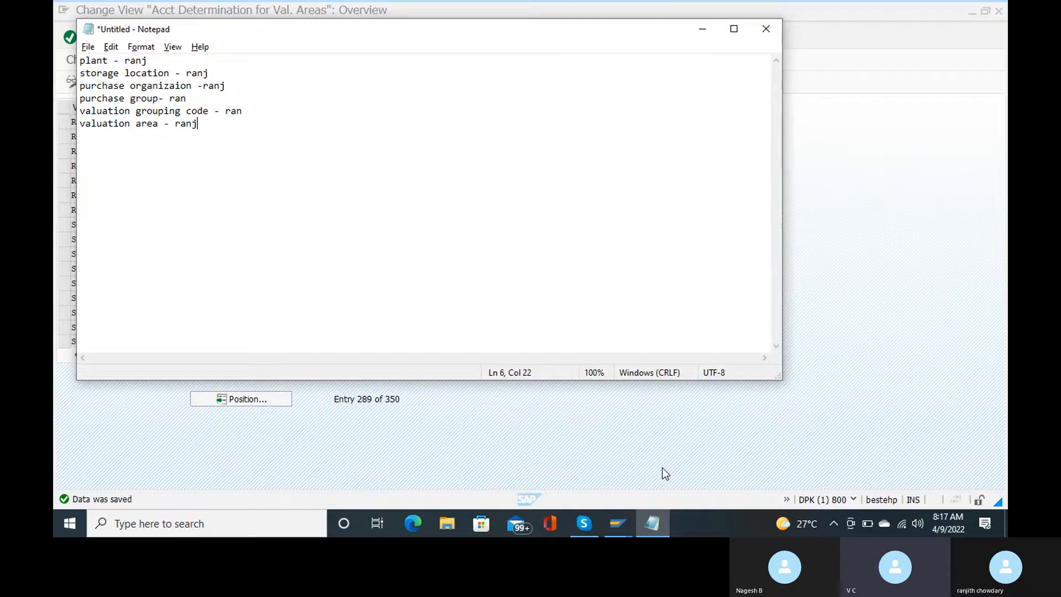
pyautogui.hotkey('alt', 'Tab')
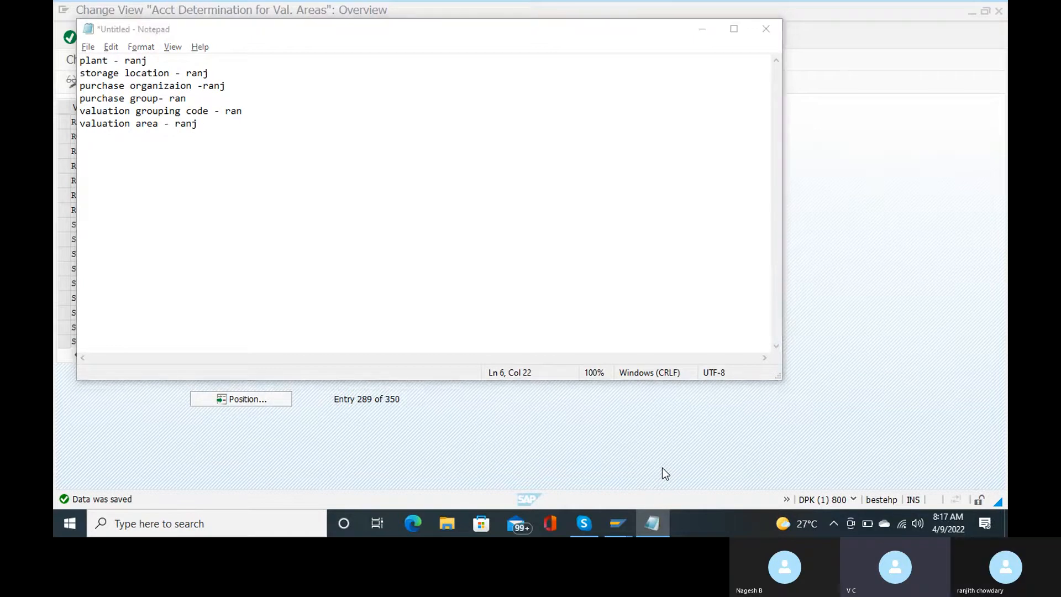
# Step: Bring SAP forward and leave the valuation-area table with /n for the Easy Access menu
pyautogui.click(663, 468)
pyautogui.moveTo(573, 529)
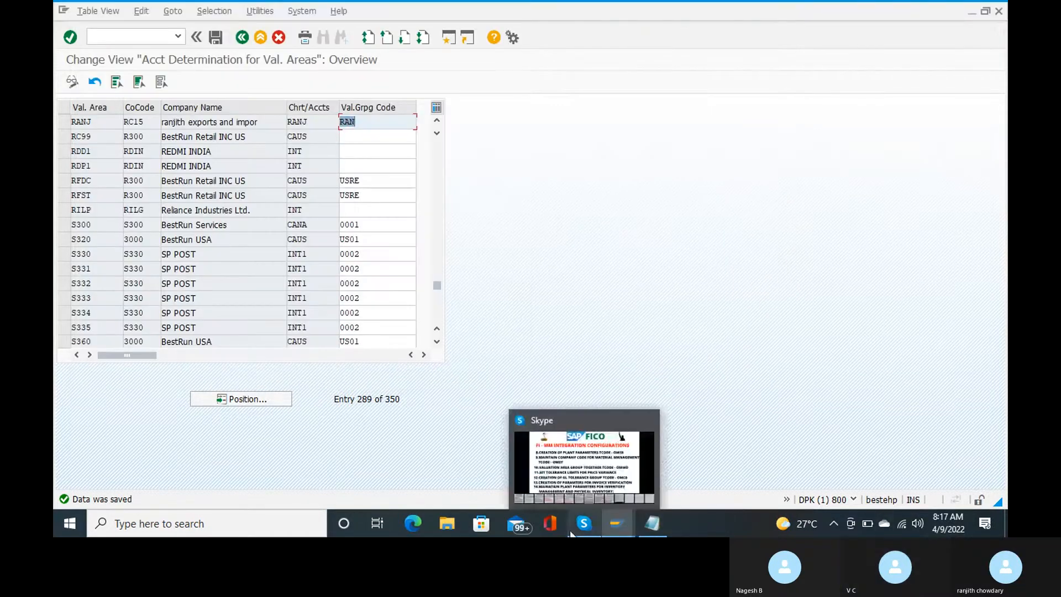
pyautogui.moveTo(575, 447)
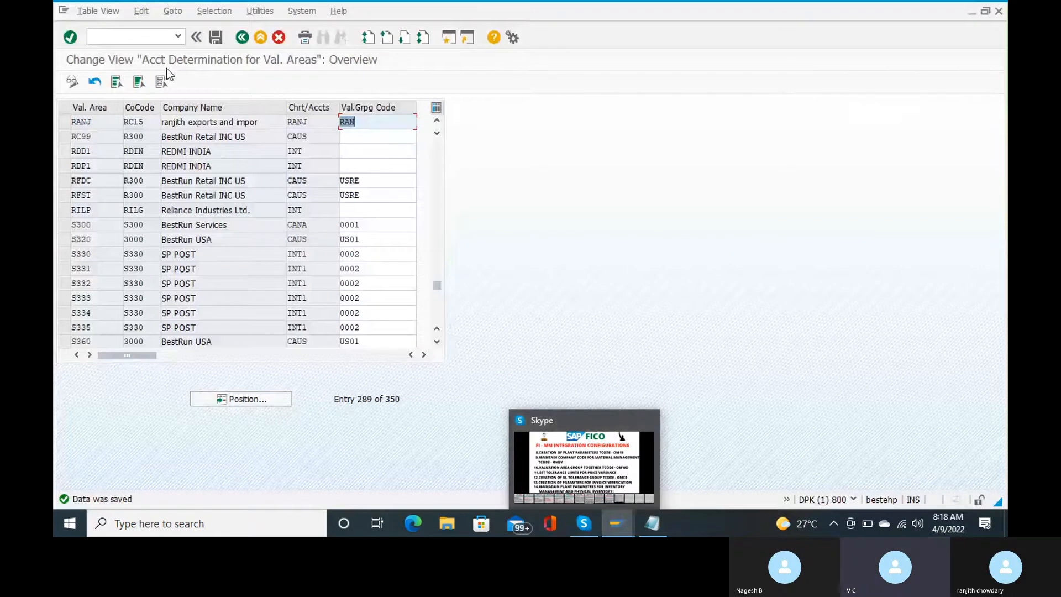
pyautogui.click(129, 36)
pyautogui.write('/n')
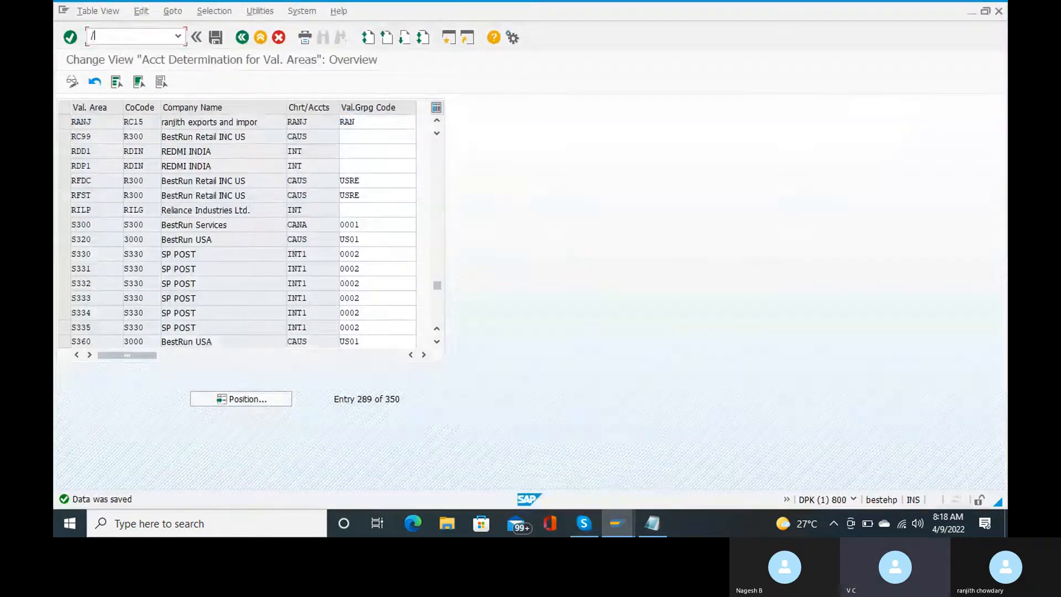
pyautogui.press('Return')
# Step: Open the SAP Reference IMG through transaction SPRO
pyautogui.write('spro')
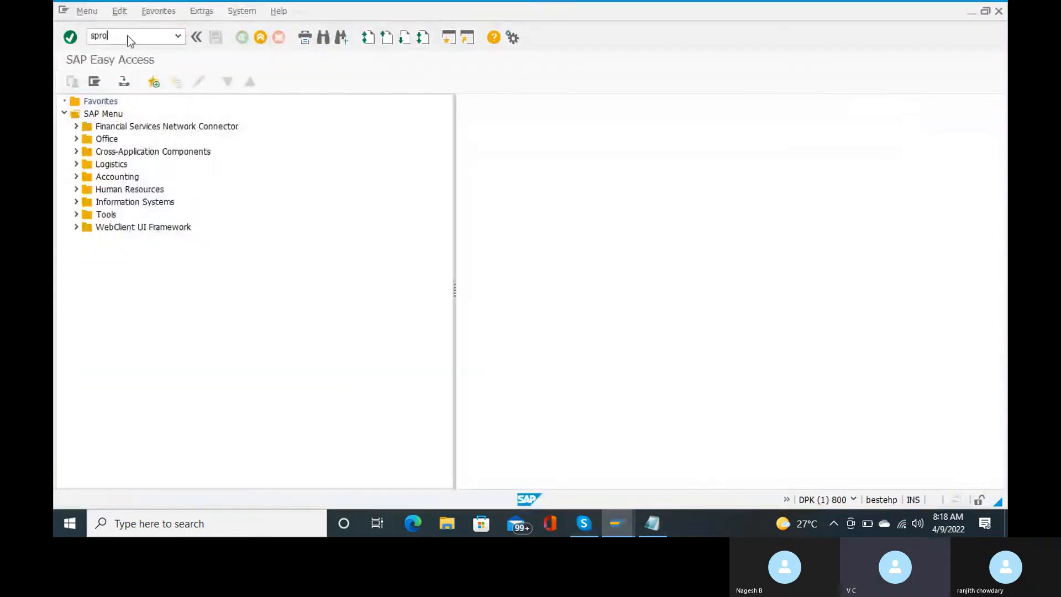
pyautogui.press('Return')
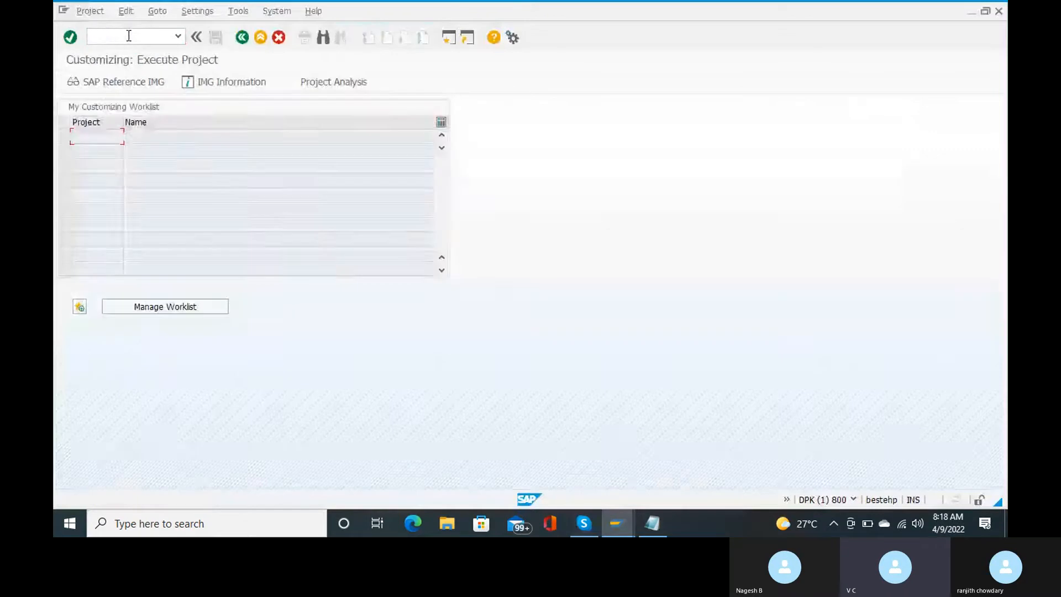
pyautogui.click(121, 80)
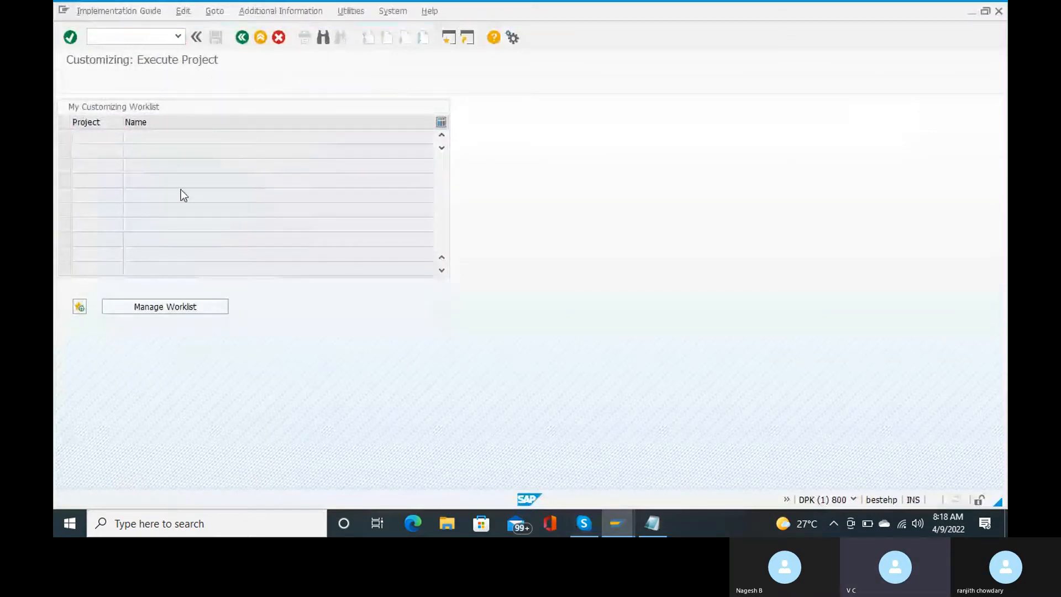
pyautogui.scroll(-4, 160, 243)
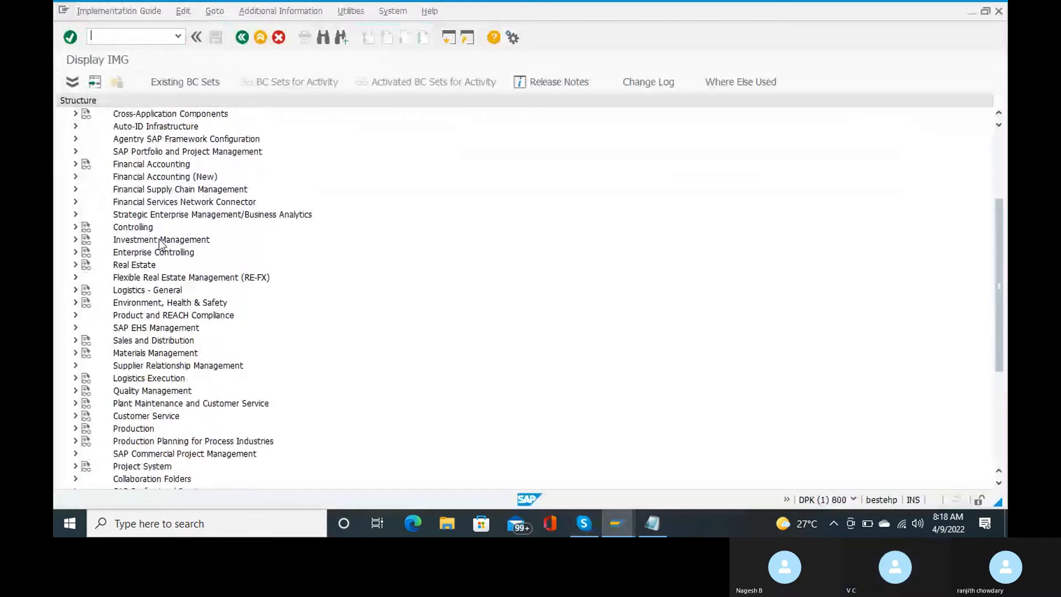
pyautogui.scroll(-2, 160, 243)
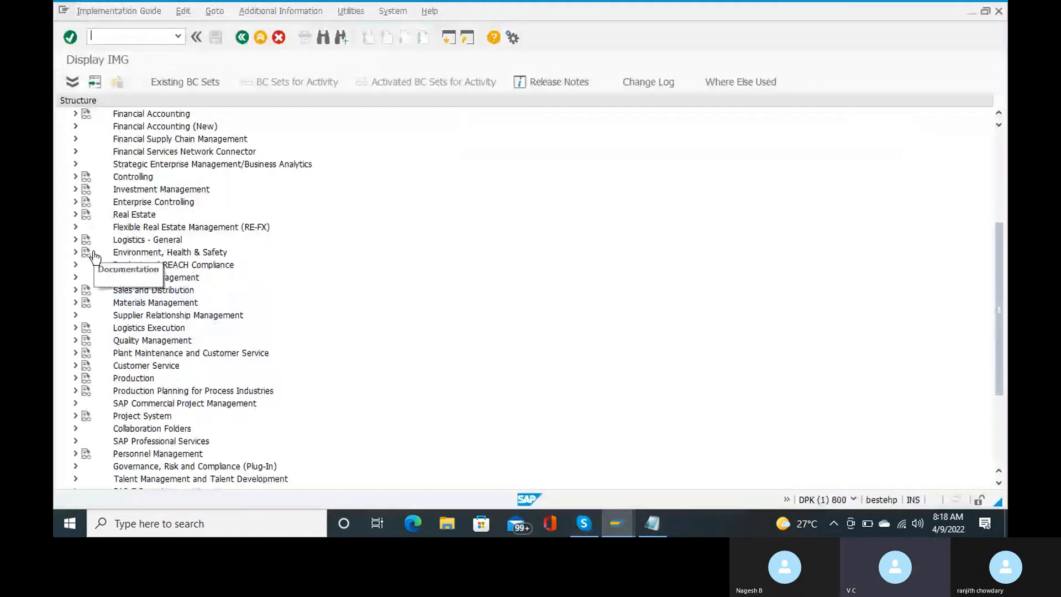
pyautogui.scroll(2, 105, 221)
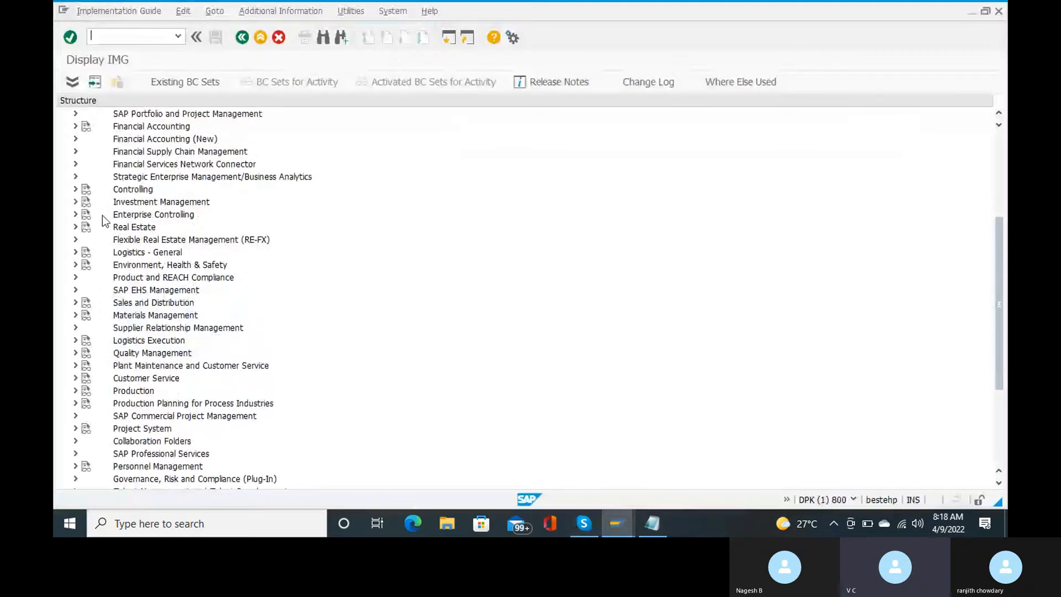
pyautogui.scroll(1, 105, 220)
pyautogui.scroll(-1, 105, 220)
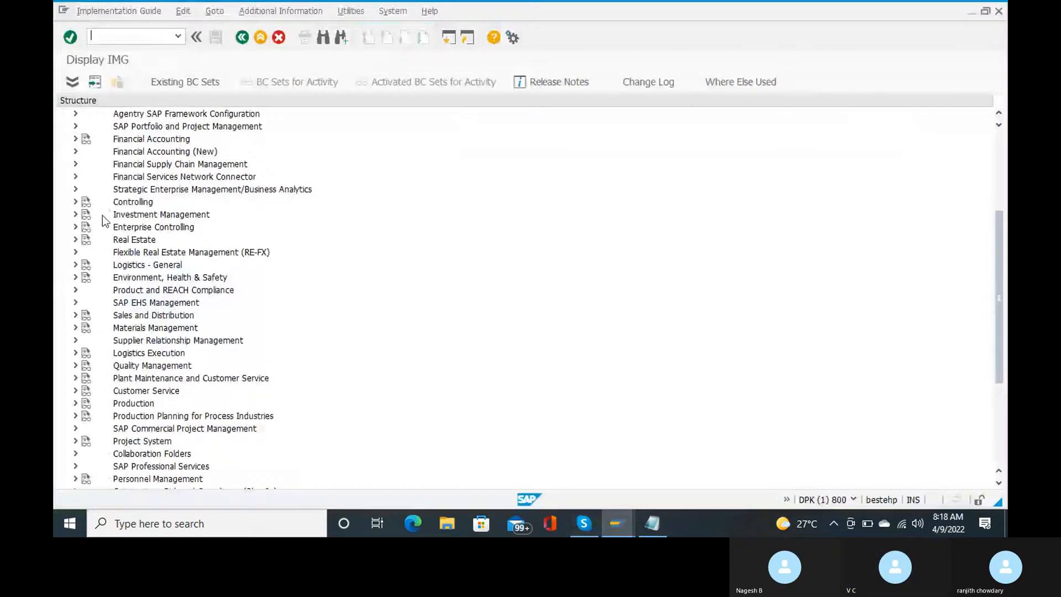
# Step: Run Materials Management > Purchasing > Purchase Order > Set Tolerance Limits for Price Variance
pyautogui.click(76, 328)
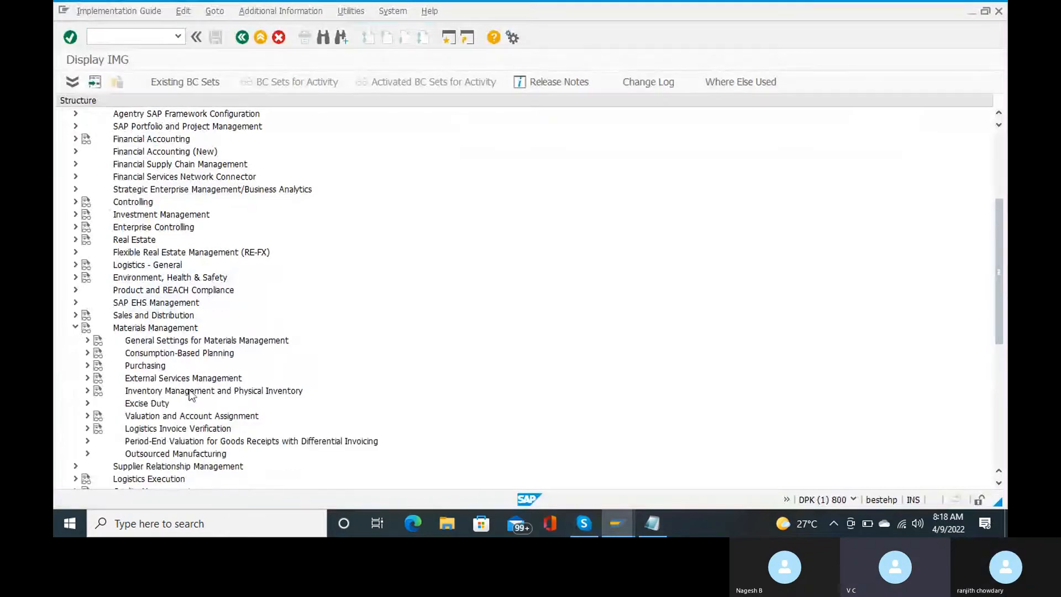
pyautogui.scroll(-2, 190, 394)
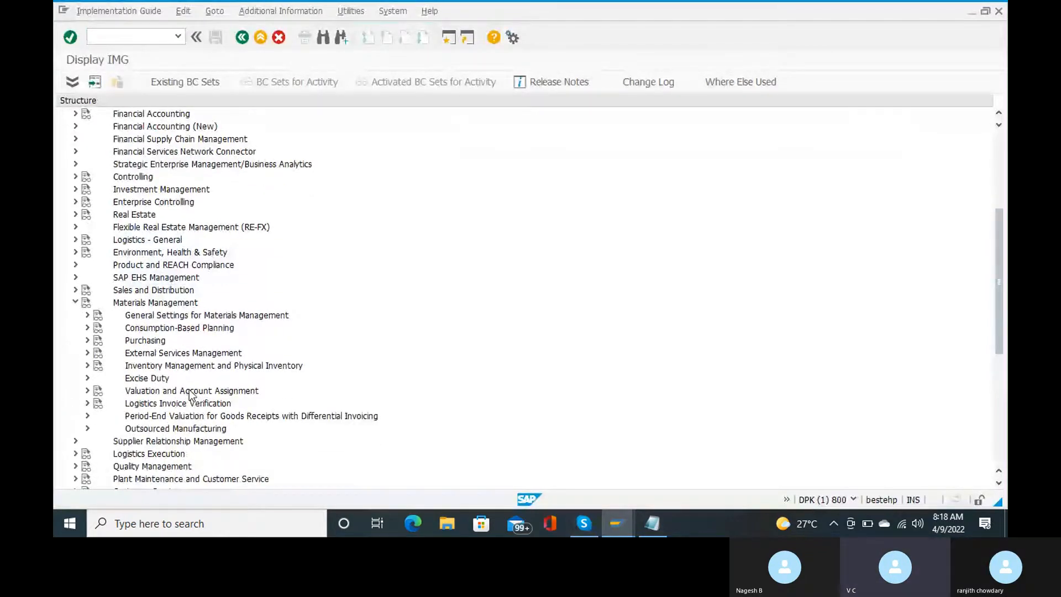
pyautogui.click(87, 341)
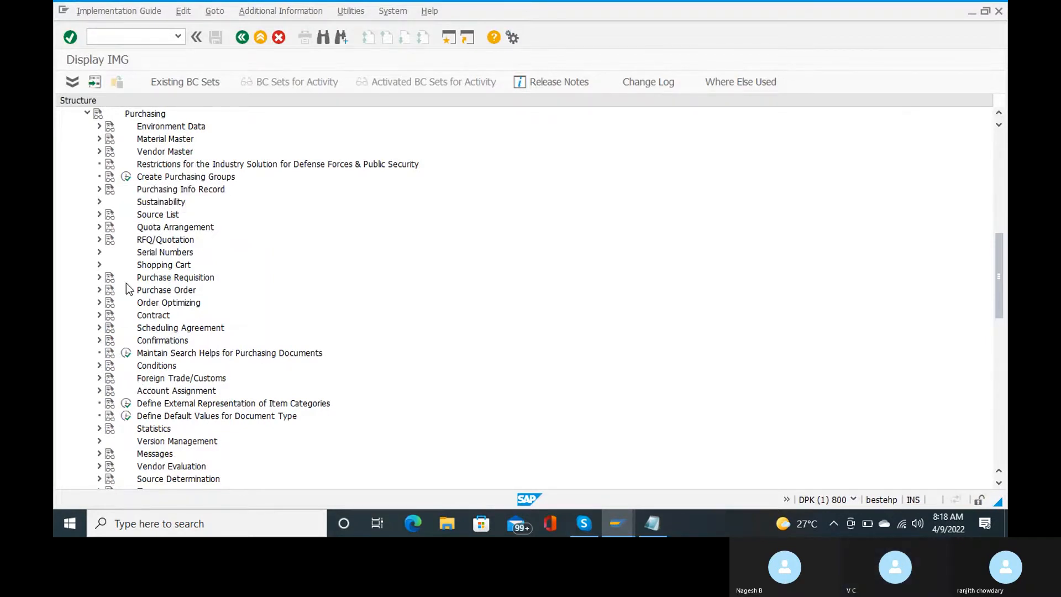
pyautogui.click(99, 290)
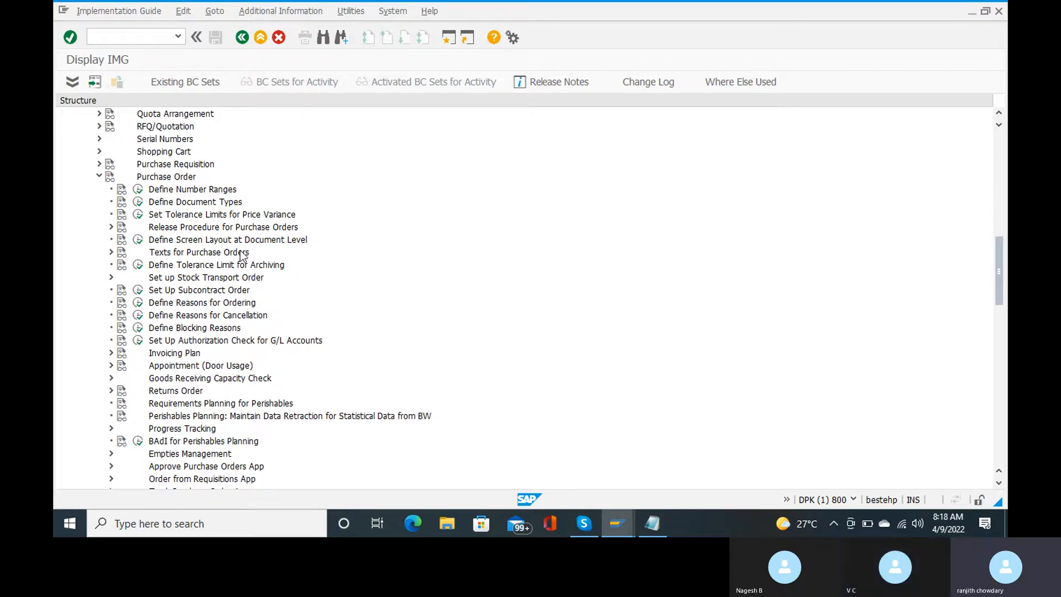
pyautogui.click(138, 215)
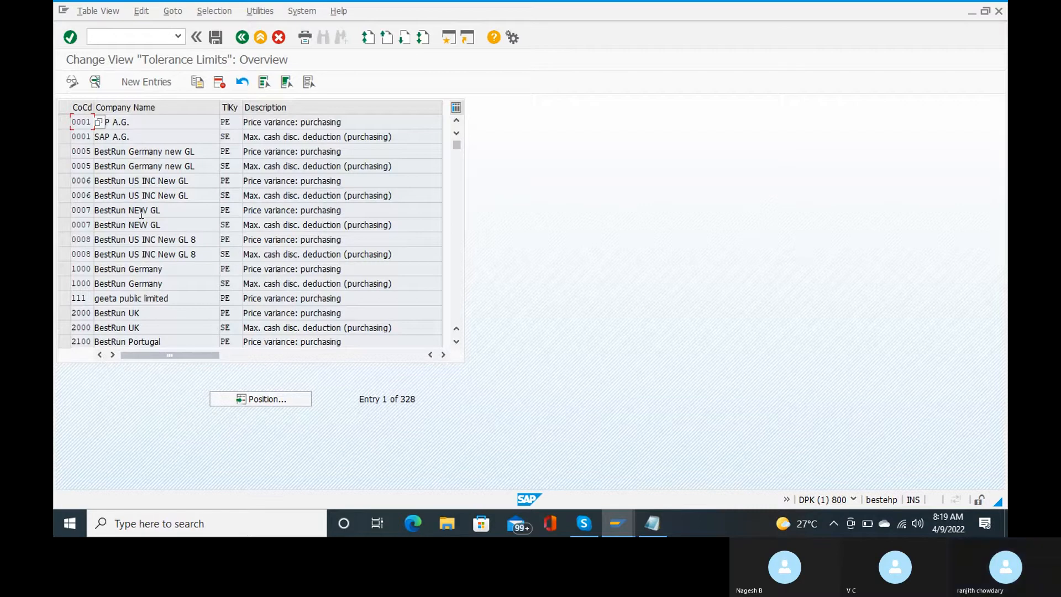
pyautogui.click(265, 401)
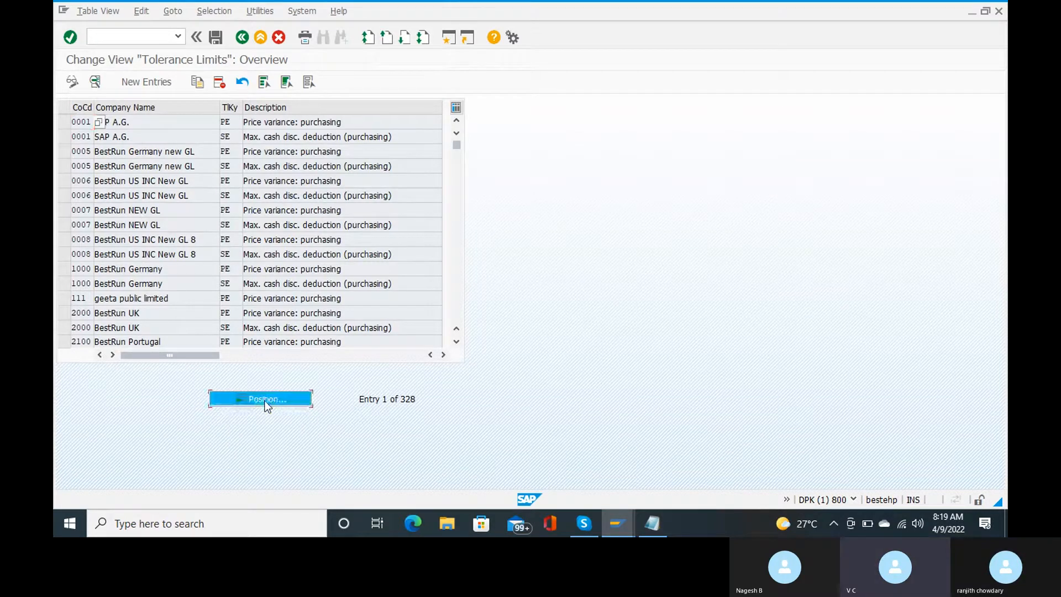
pyautogui.write('rcl5')
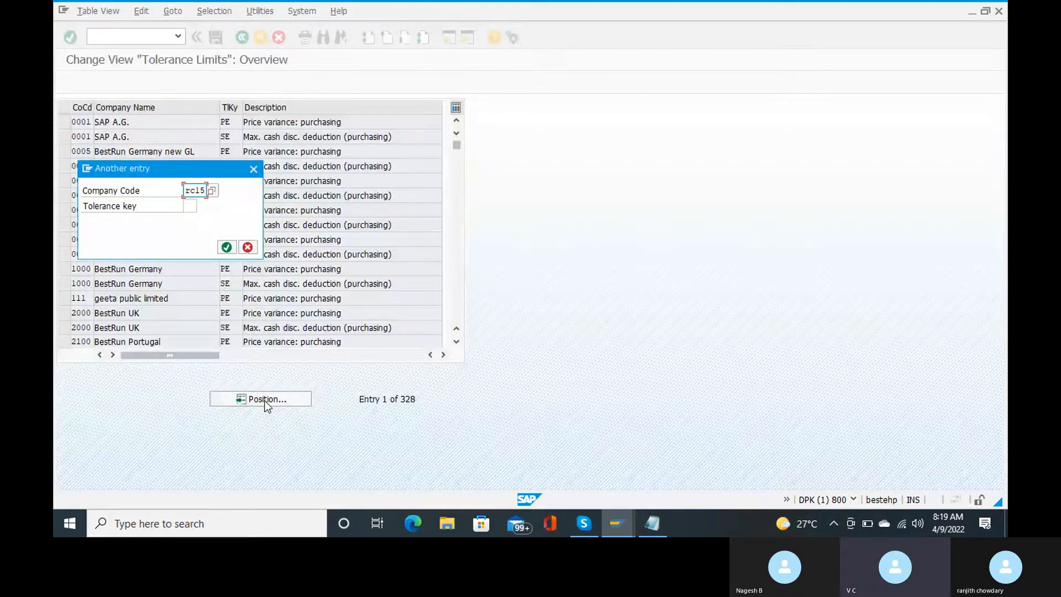
pyautogui.press('Tab')
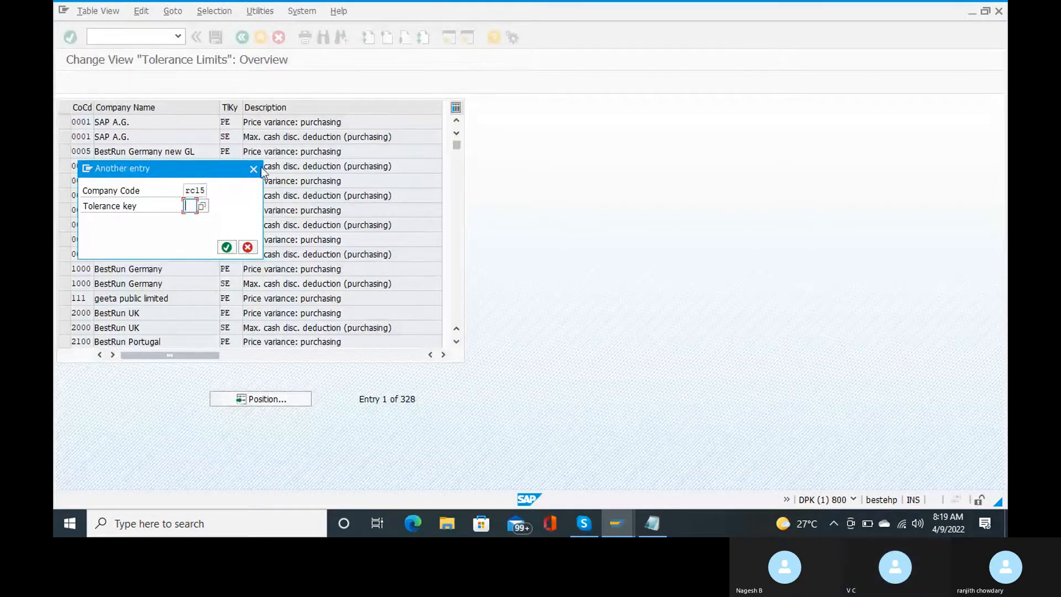
pyautogui.click(254, 169)
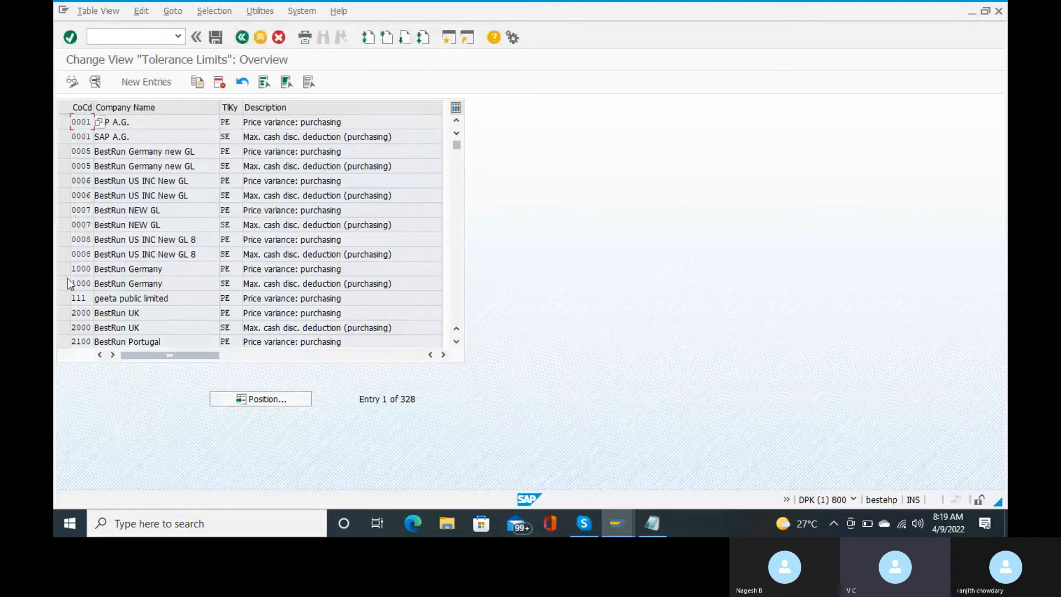
pyautogui.click(148, 80)
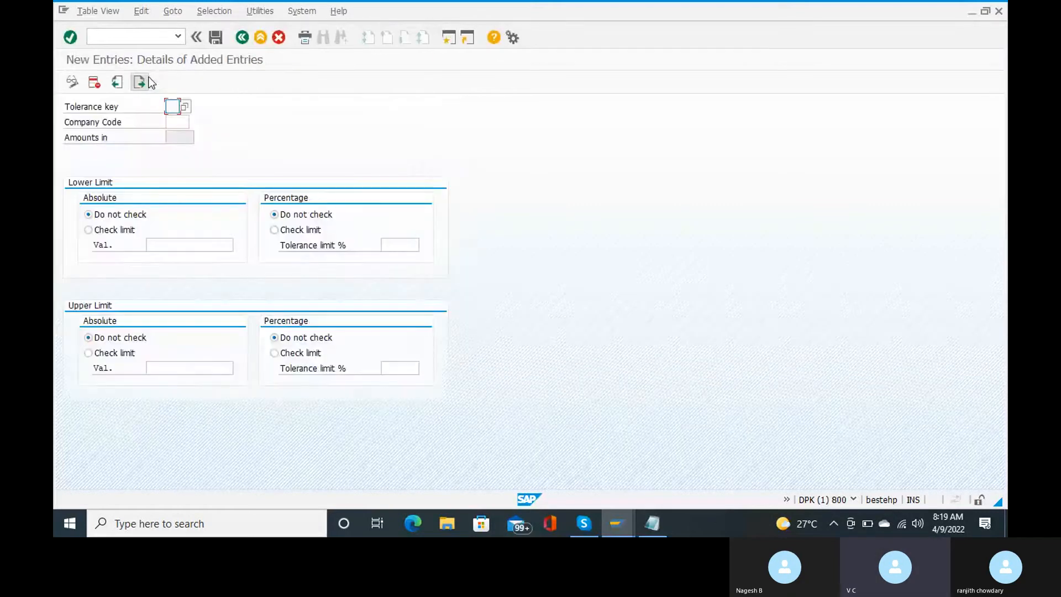
pyautogui.click(185, 106)
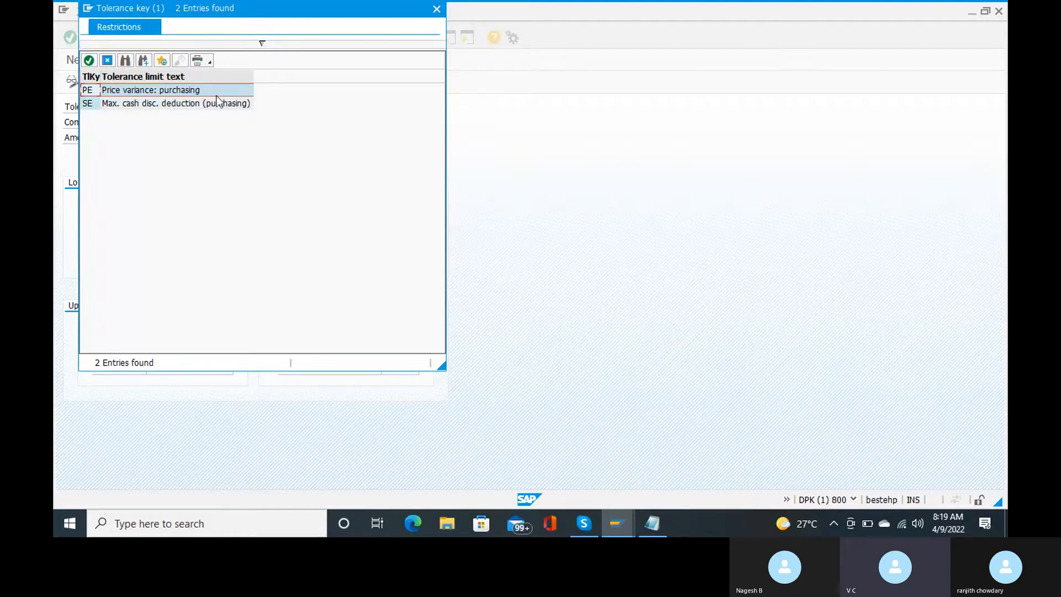
pyautogui.click(436, 9)
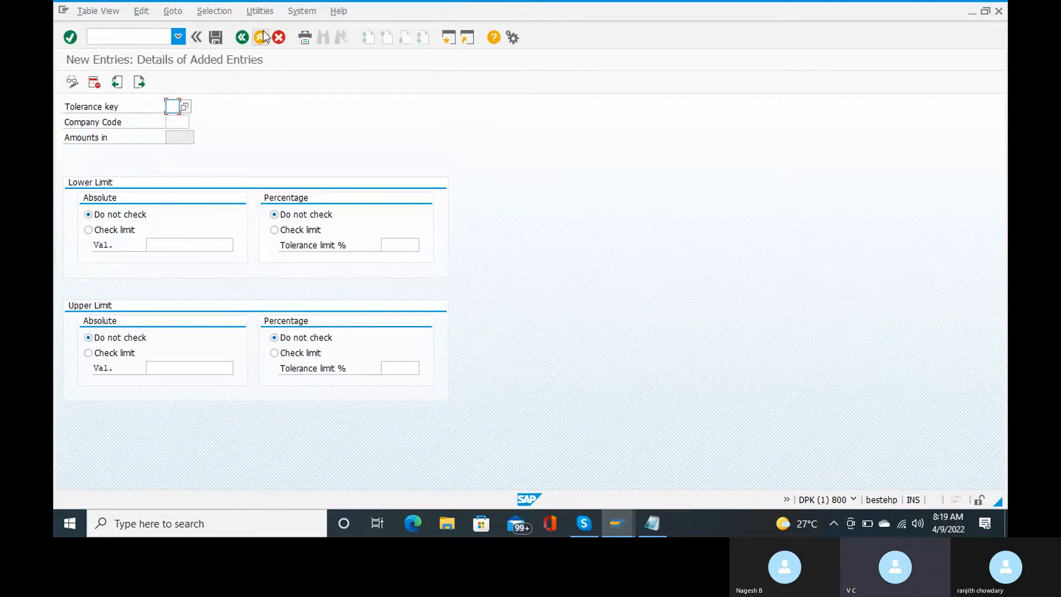
pyautogui.click(262, 37)
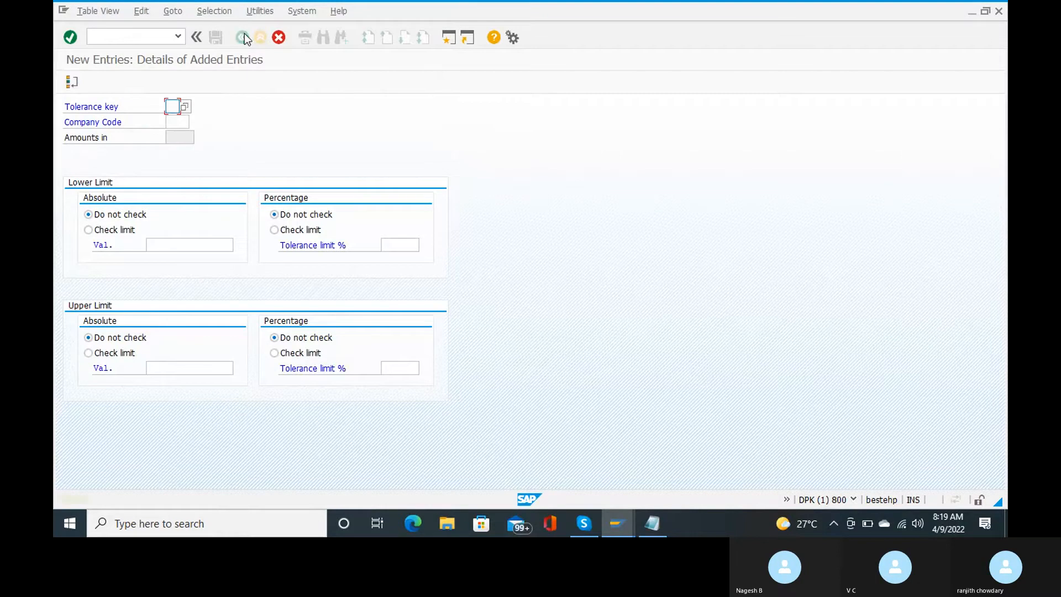
pyautogui.click(278, 38)
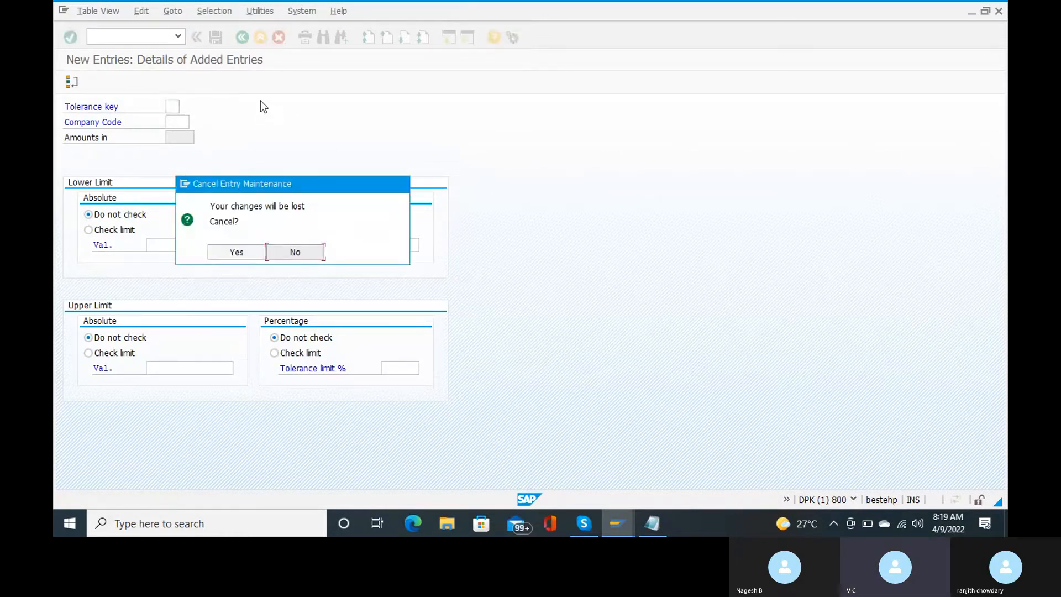
pyautogui.click(225, 254)
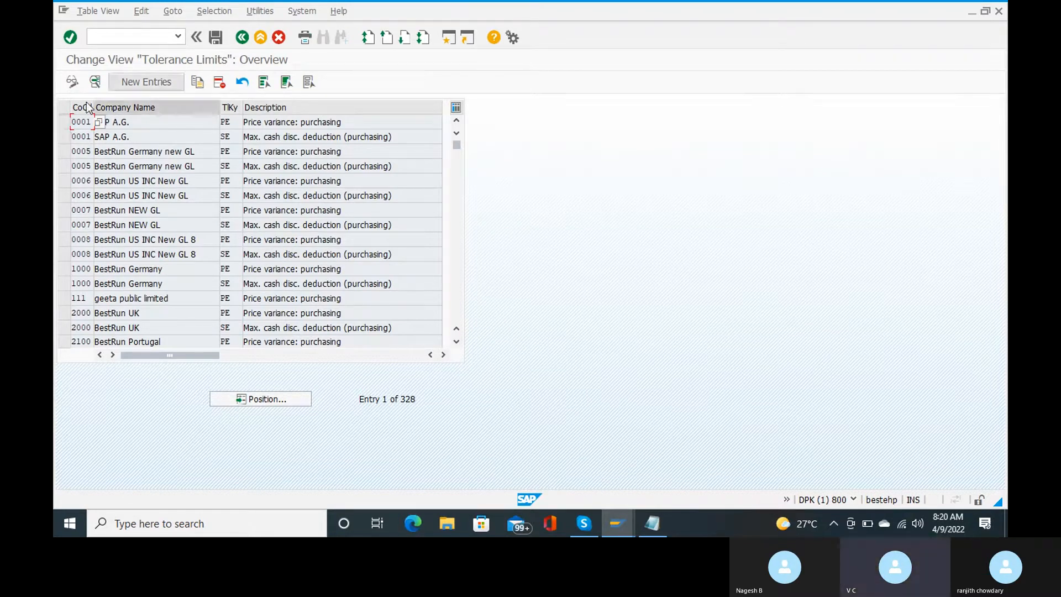
# Step: Copy the 0001 PE and SE tolerance entries and set the PE copy's company code to RC15
pyautogui.click(65, 122)
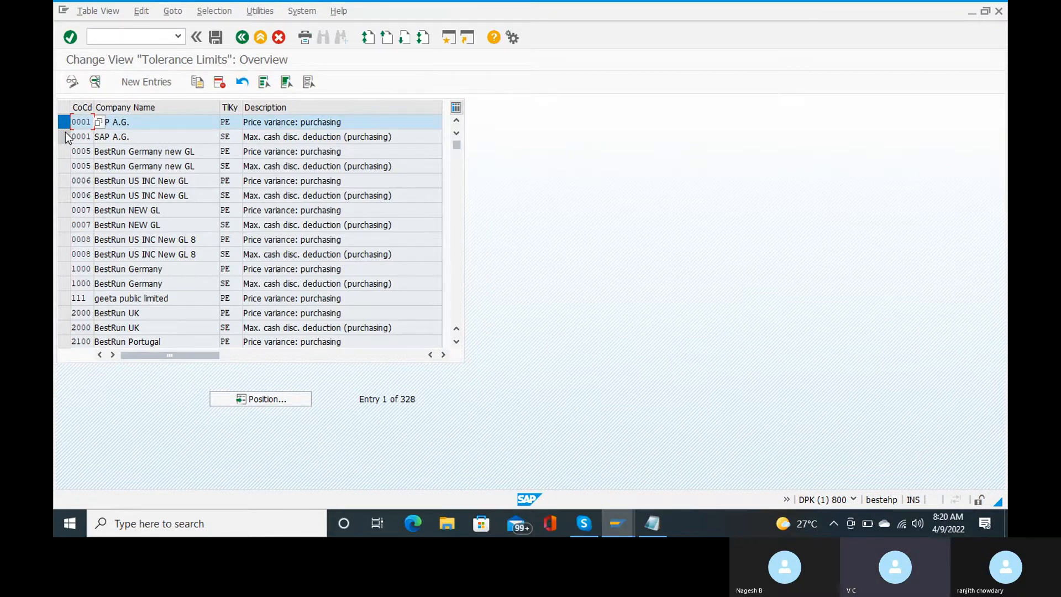
pyautogui.click(65, 137)
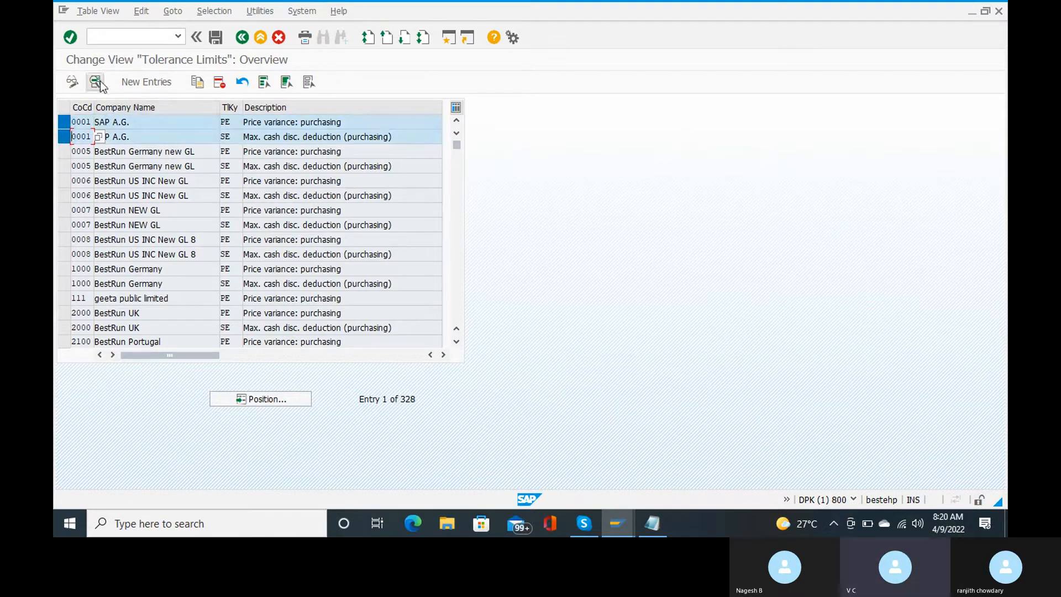
pyautogui.click(197, 82)
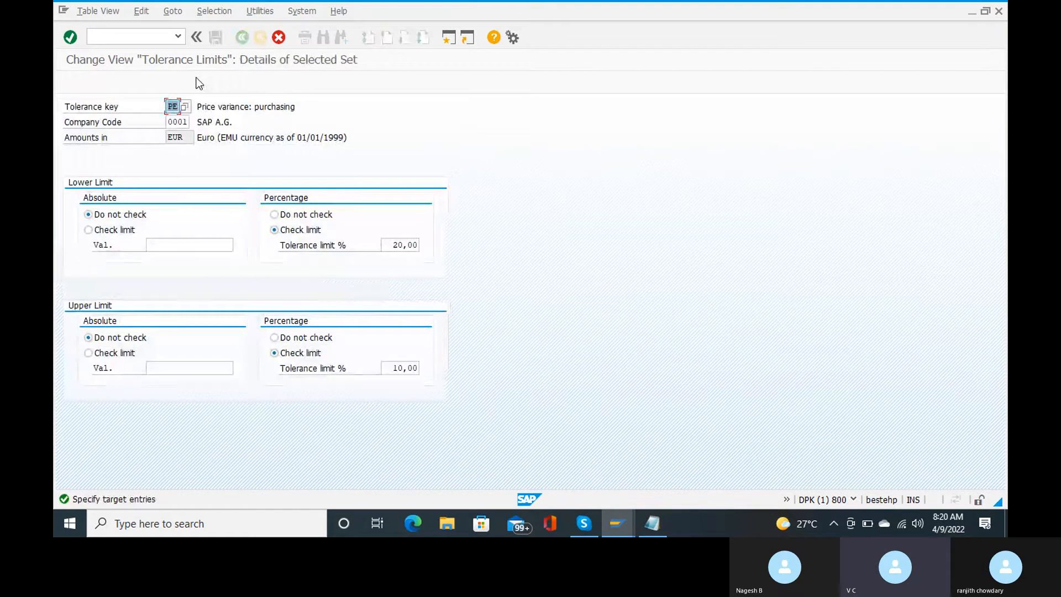
pyautogui.click(186, 121)
pyautogui.press('BackSpace')
pyautogui.press('BackSpace')
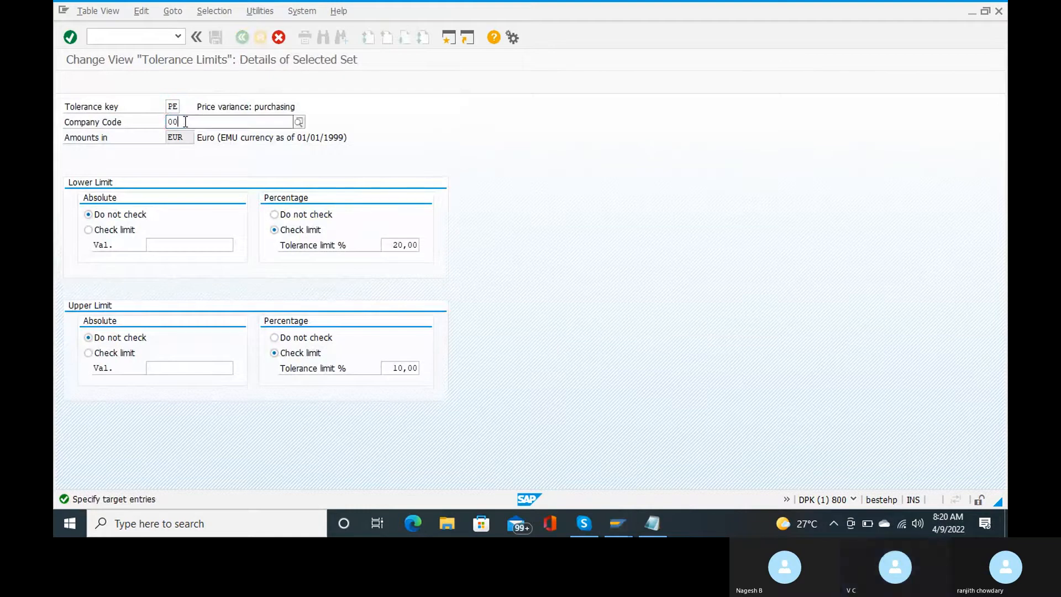
pyautogui.press('BackSpace')
pyautogui.press('BackSpace')
pyautogui.write('rc15')
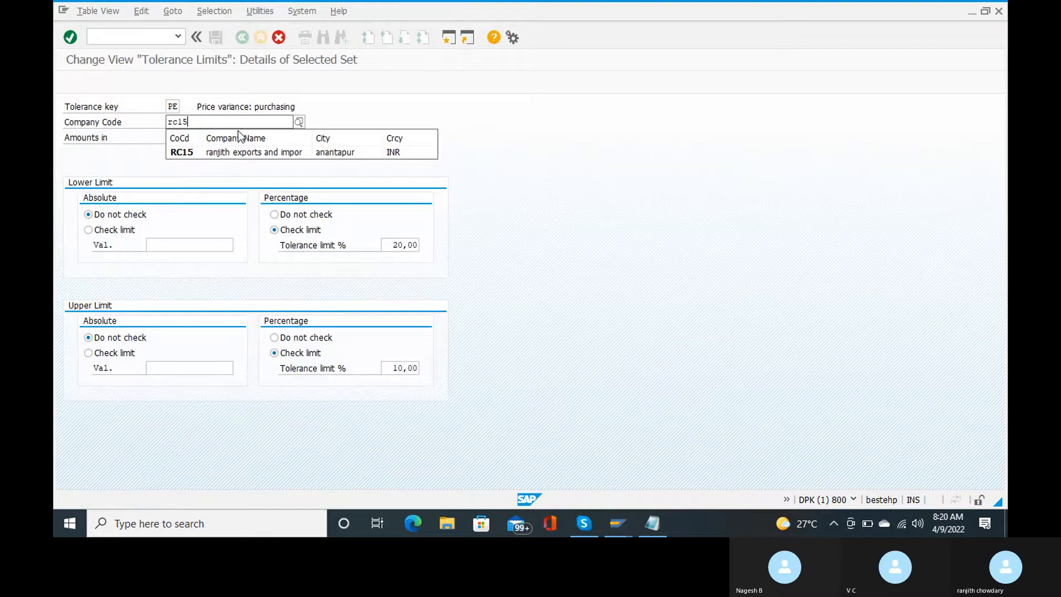
pyautogui.click(257, 150)
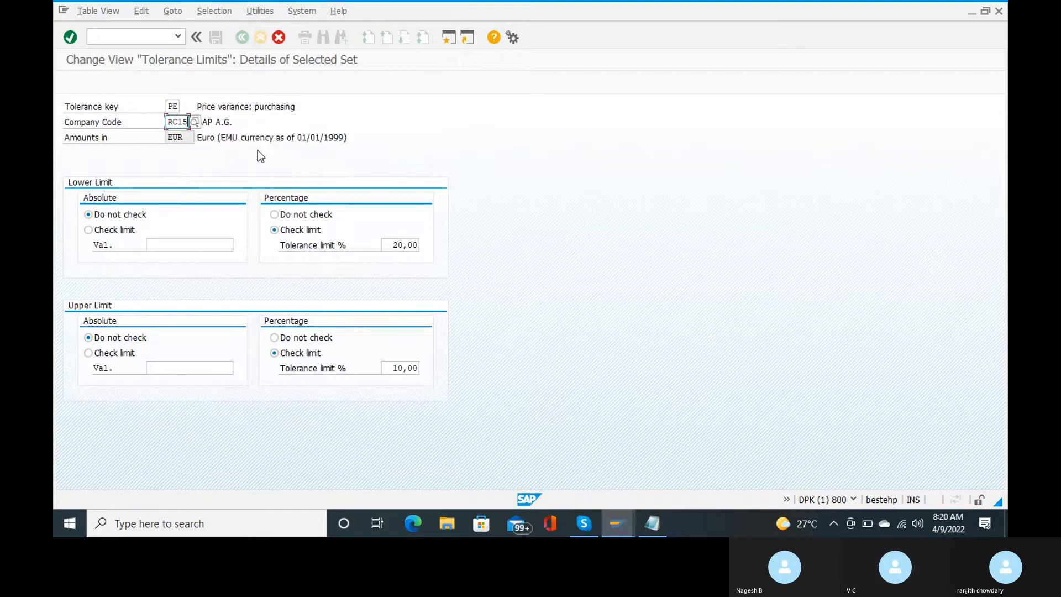
pyautogui.click(185, 139)
pyautogui.press('Return')
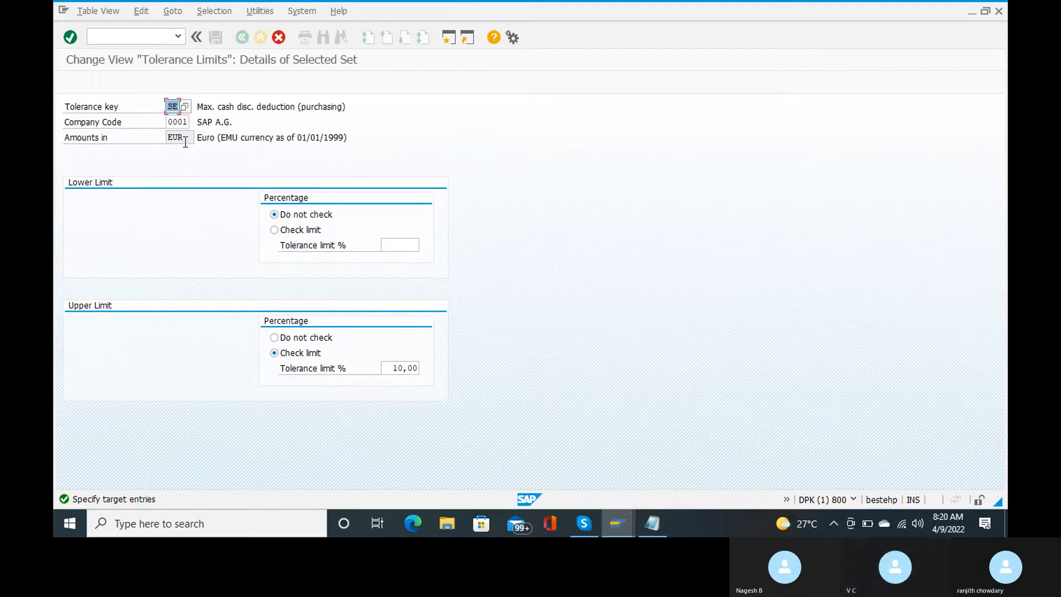
# Step: Set the SE copy's company code to RC15, then save and confirm the customizing request
pyautogui.click(187, 123)
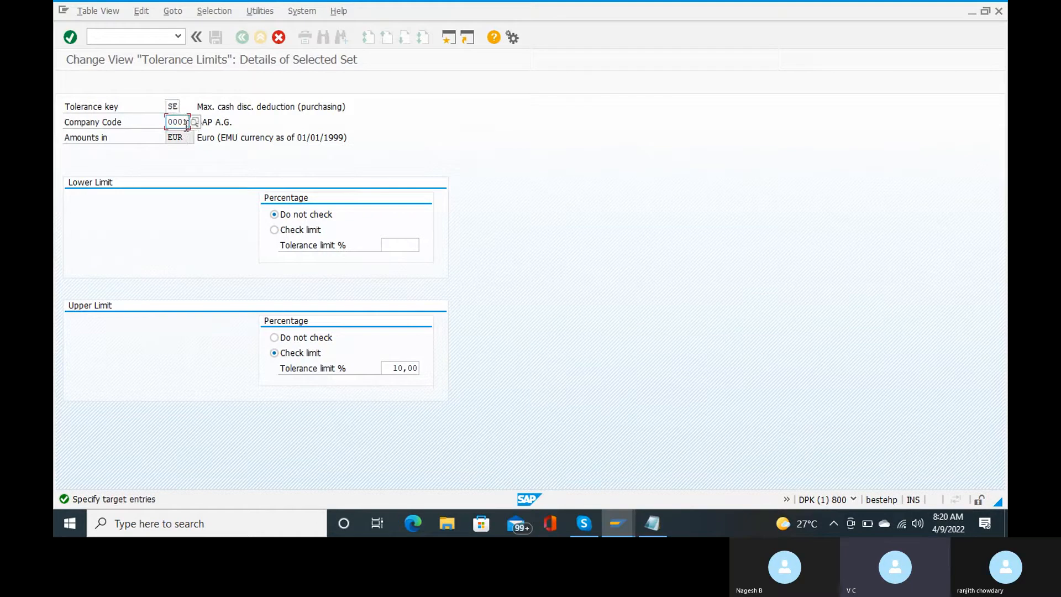
pyautogui.press('BackSpace')
pyautogui.press('BackSpace')
pyautogui.press('BackSpace')
pyautogui.press('BackSpace')
pyautogui.write('rc')
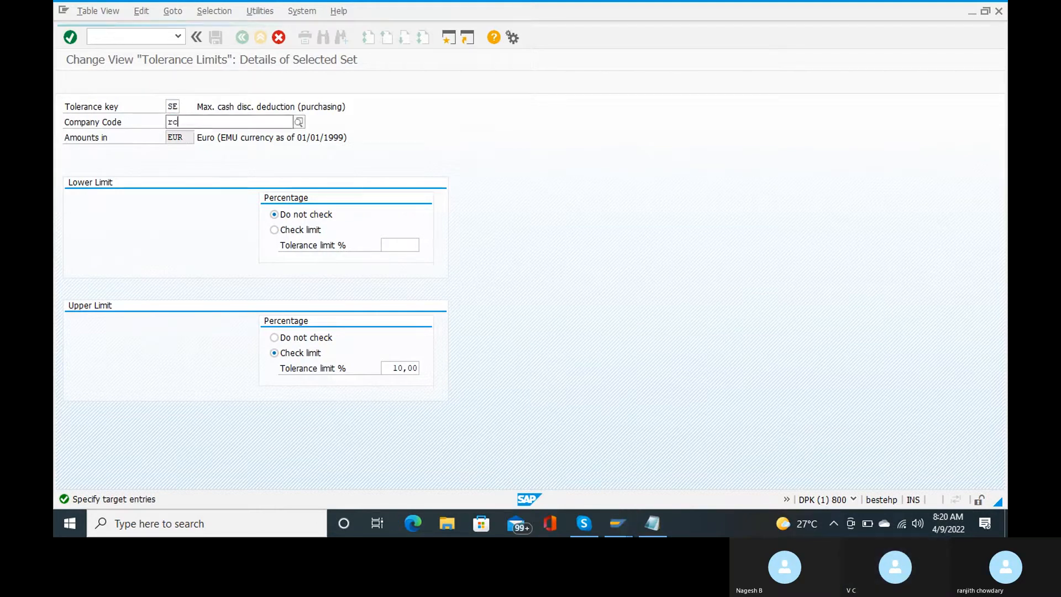
pyautogui.write('15')
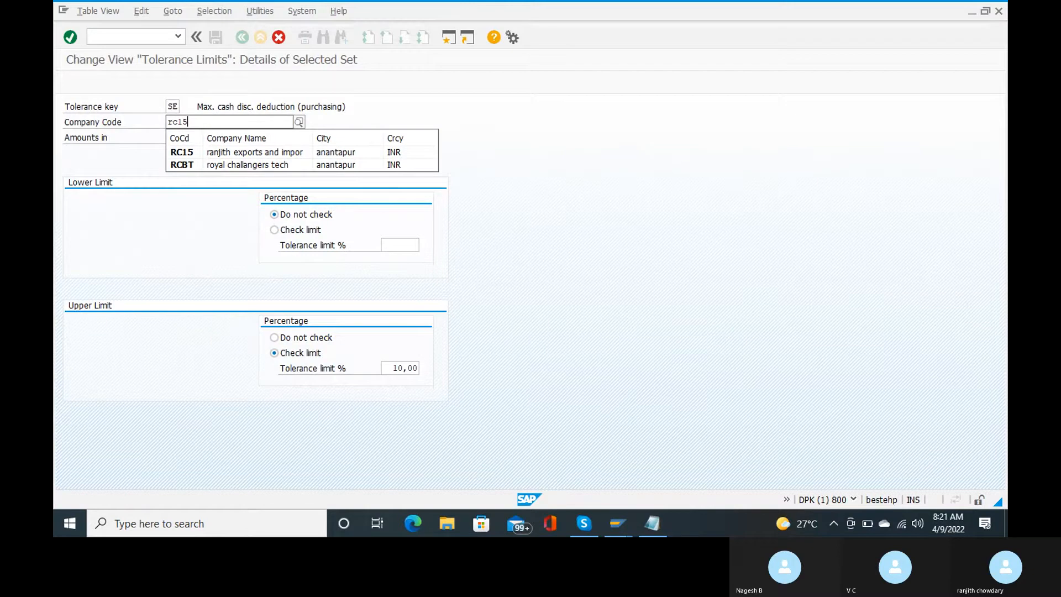
pyautogui.click(247, 153)
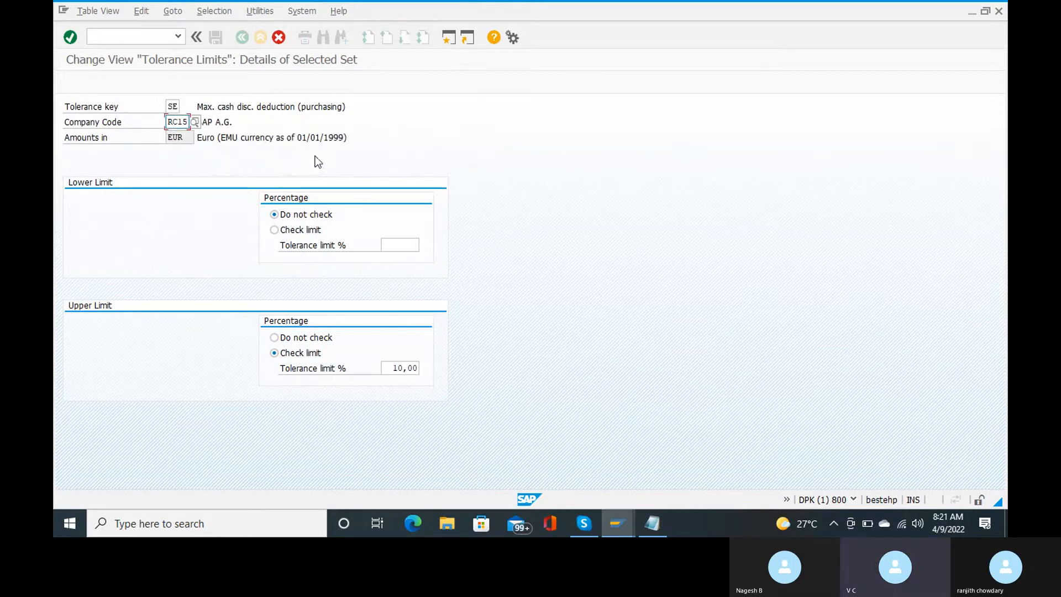
pyautogui.press('Return')
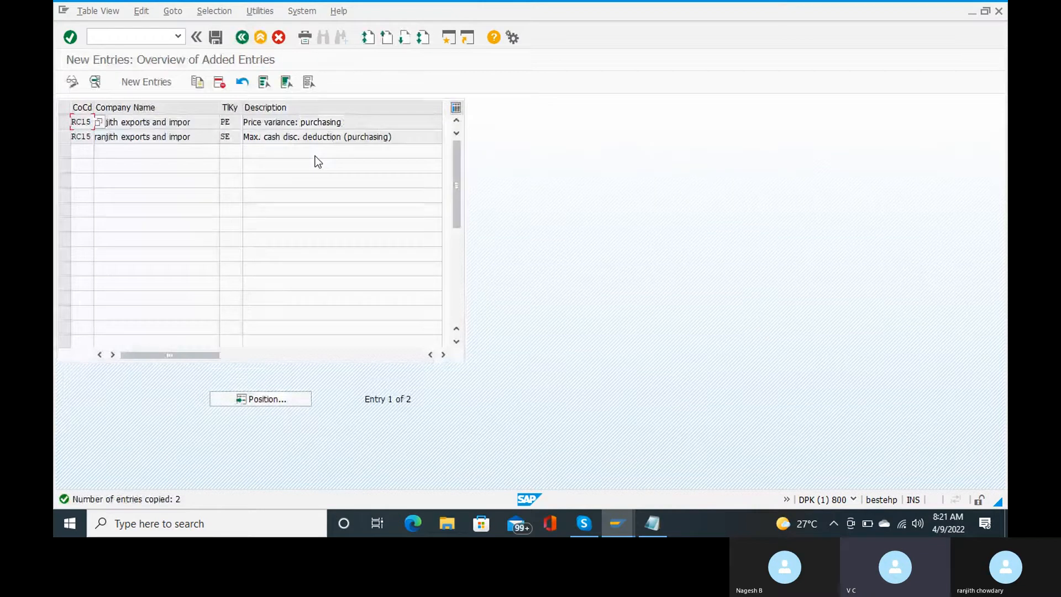
pyautogui.hotkey('ctrl', 's')
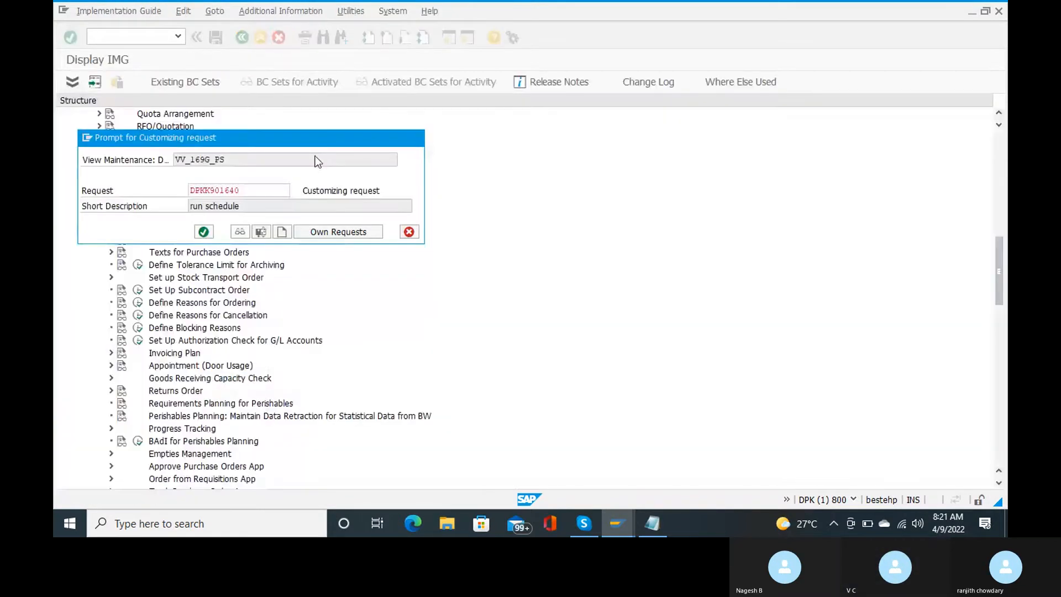
pyautogui.press('Return')
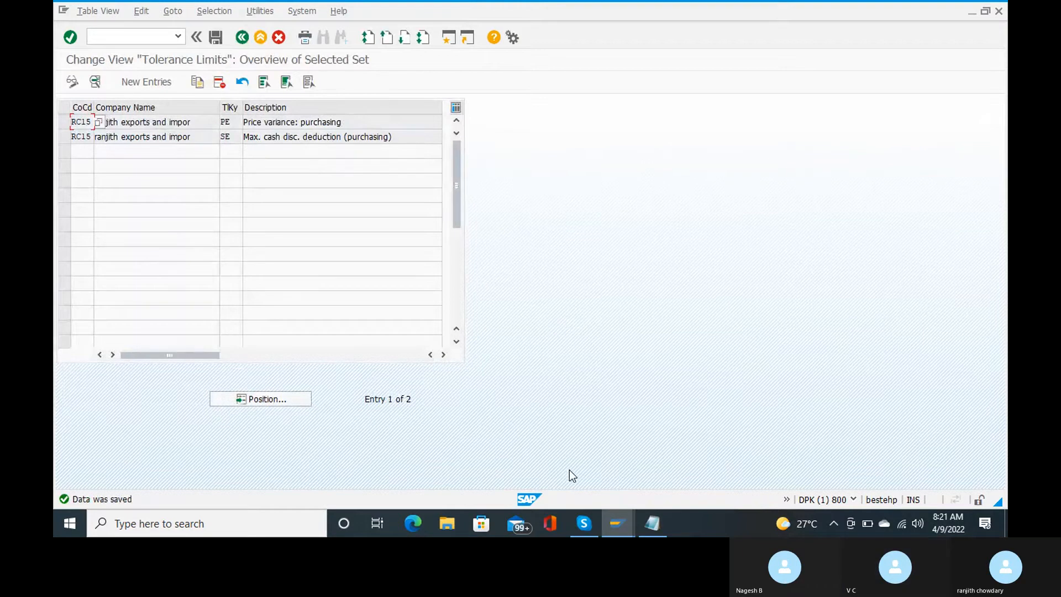
# Step: Open goods-receipt tolerance limits via OMC0, discarding a blank new entry to see all 453 entries
pyautogui.moveTo(585, 524)
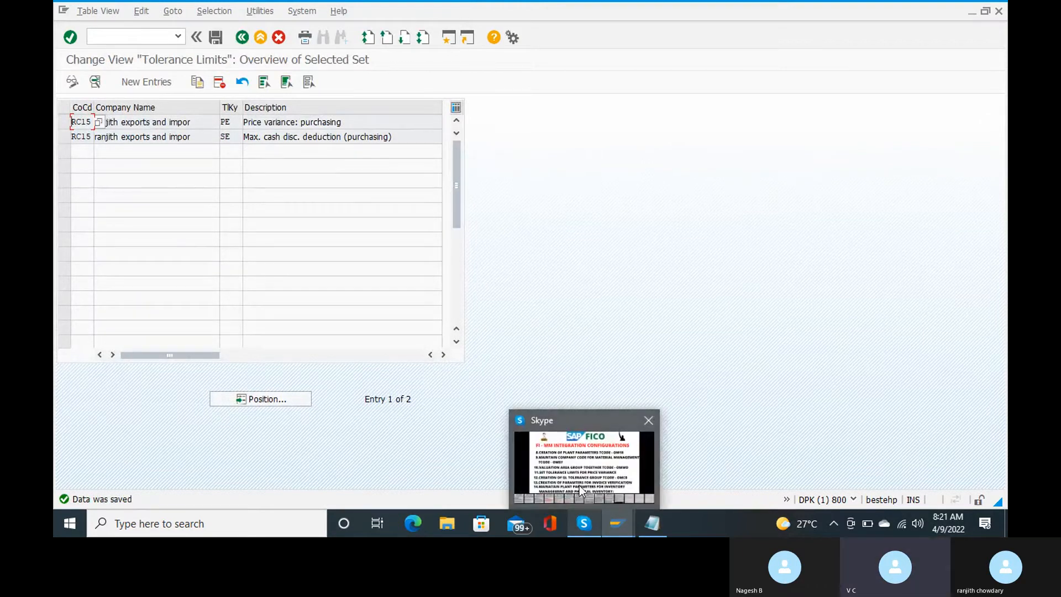
pyautogui.moveTo(580, 486)
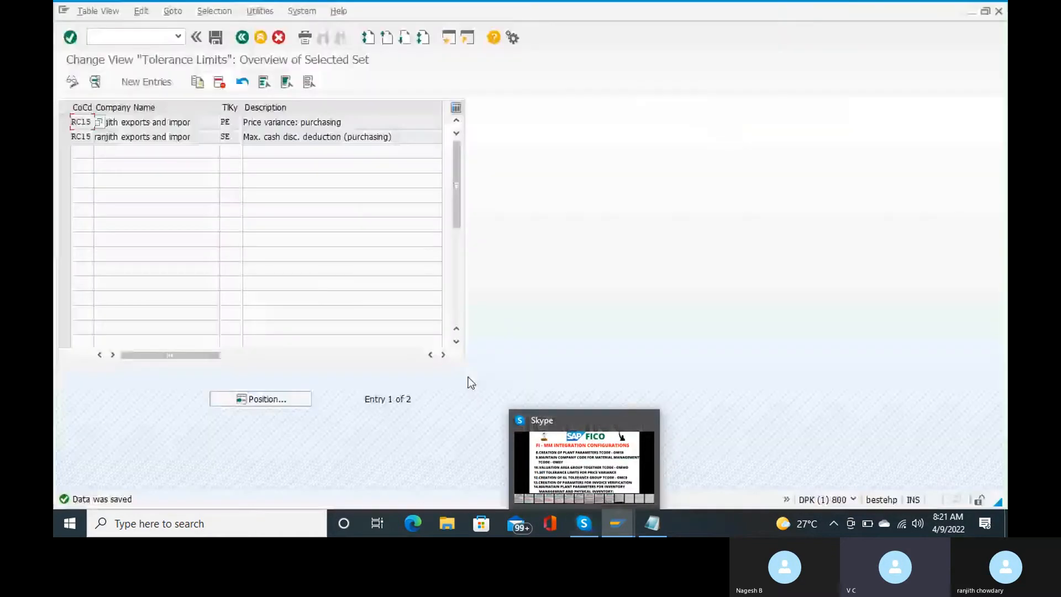
pyautogui.click(144, 34)
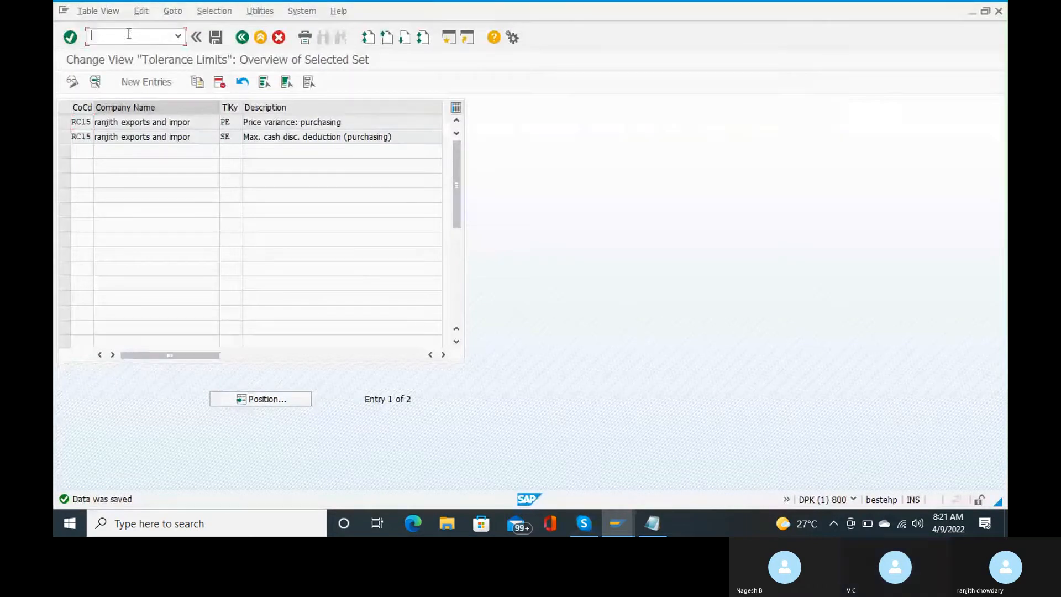
pyautogui.write('omc0')
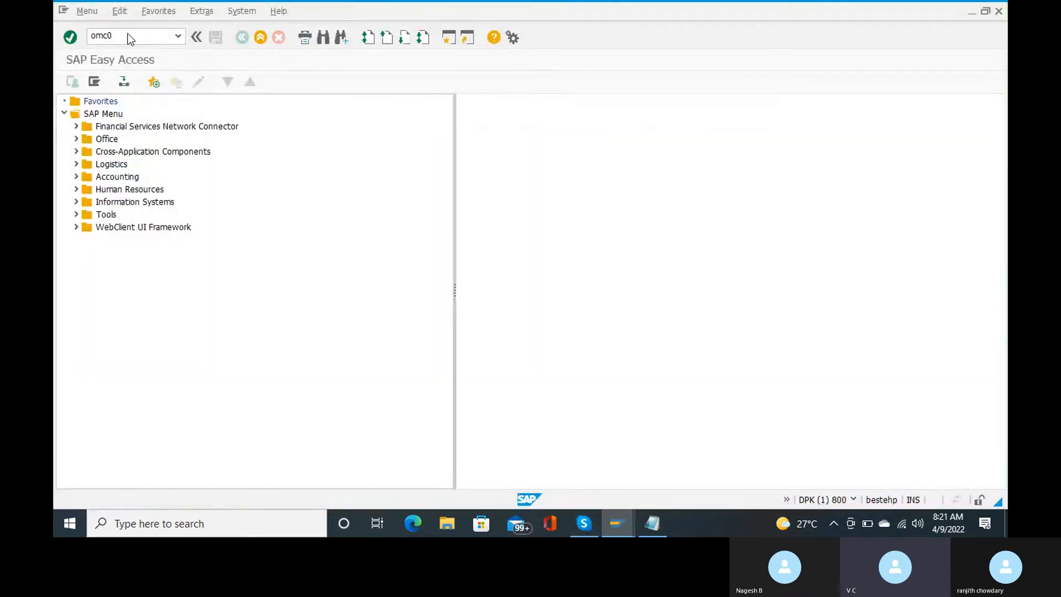
pyautogui.press('Return')
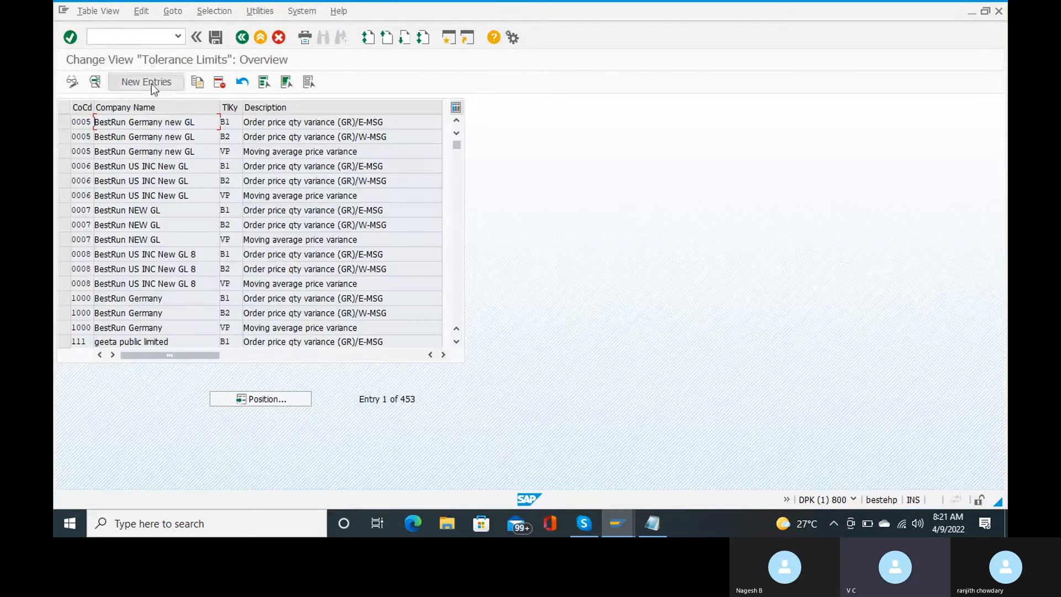
pyautogui.click(150, 85)
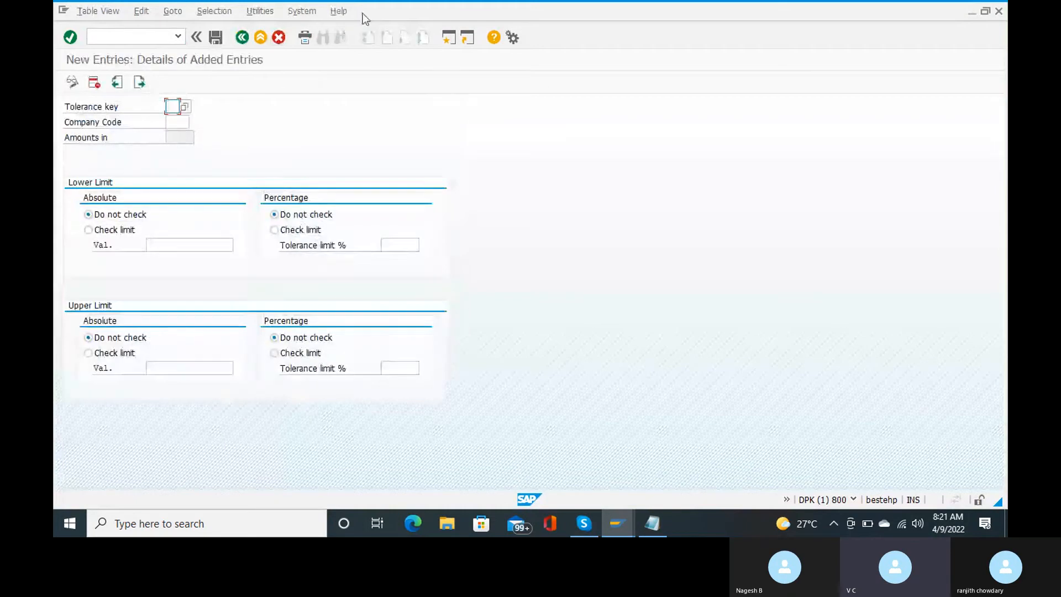
pyautogui.click(279, 41)
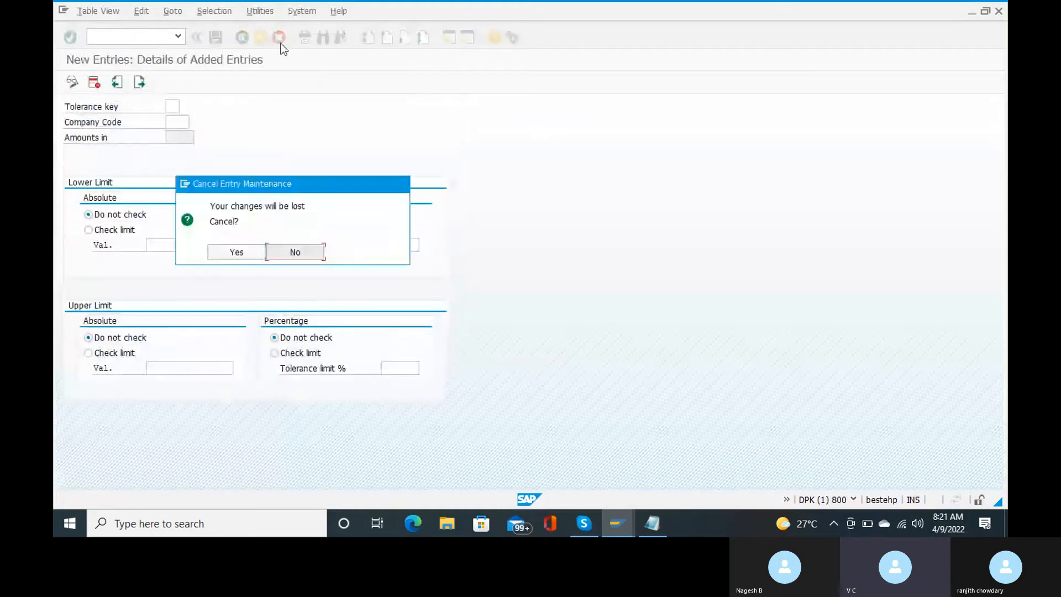
pyautogui.press('Left')
pyautogui.press('Return')
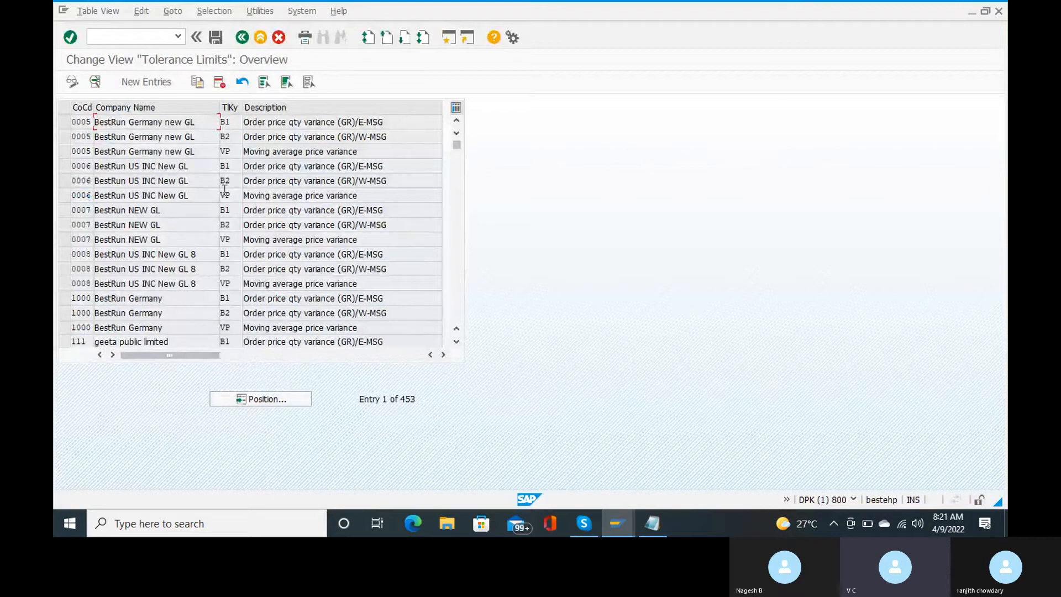
# Step: Copy the 0005 B1, B2 and VP rows, giving the B1 and B2 copies company code RC15
pyautogui.click(64, 123)
pyautogui.click(65, 137)
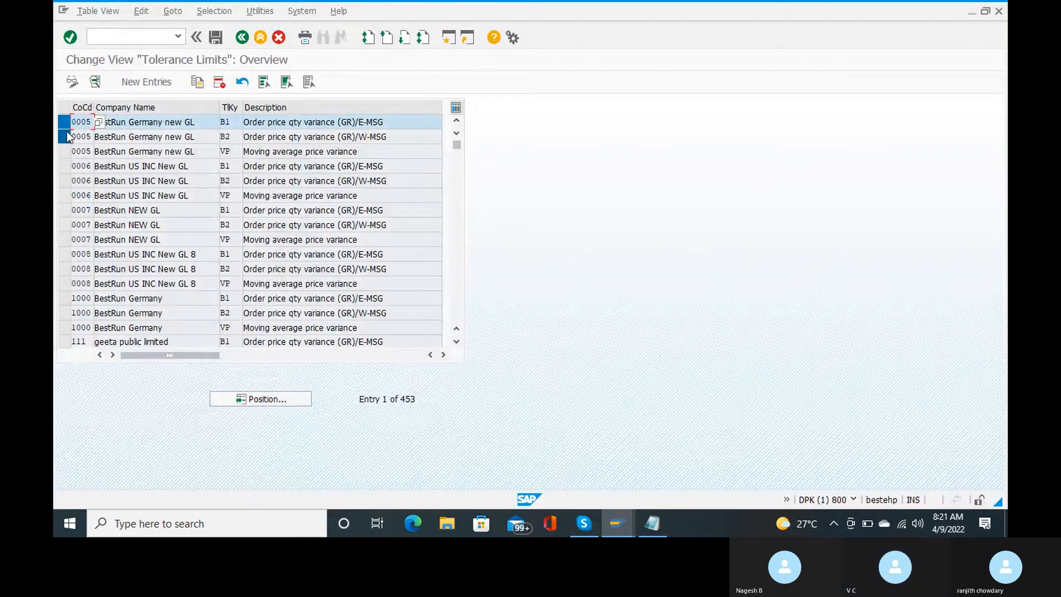
pyautogui.click(64, 152)
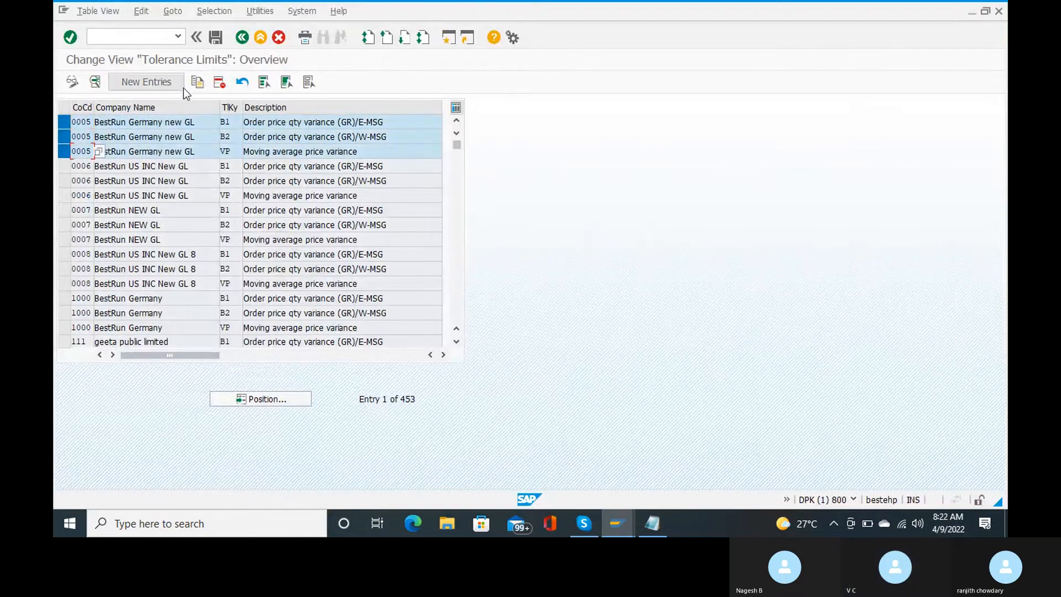
pyautogui.click(197, 82)
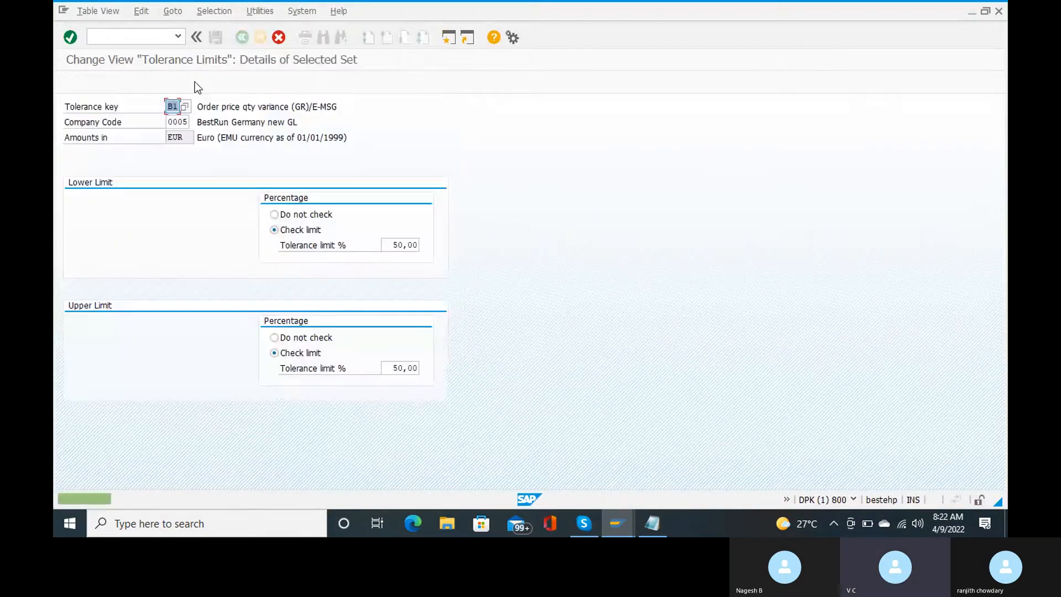
pyautogui.press('Tab')
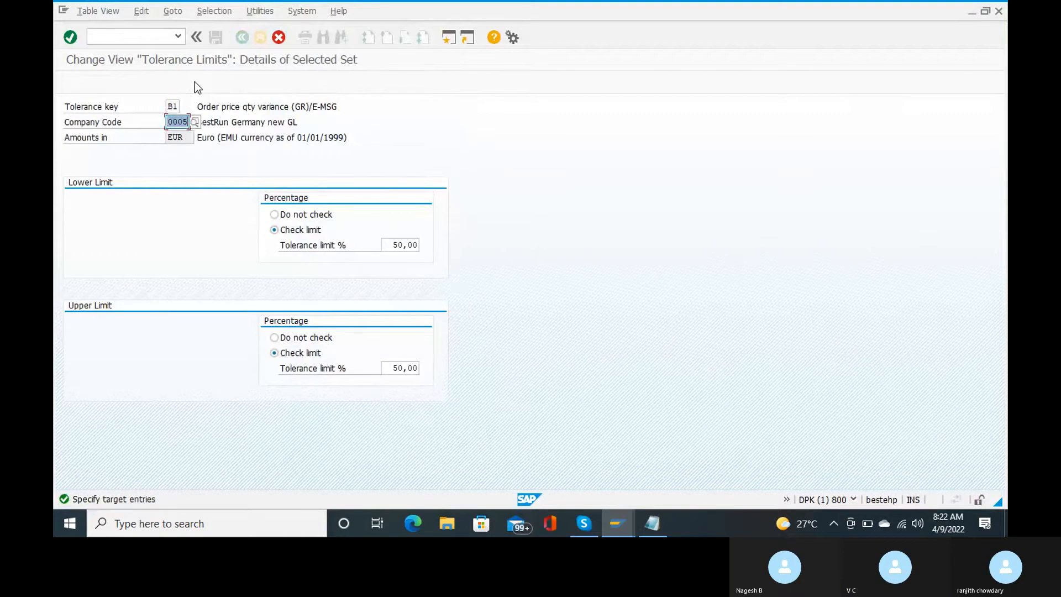
pyautogui.write('rc15')
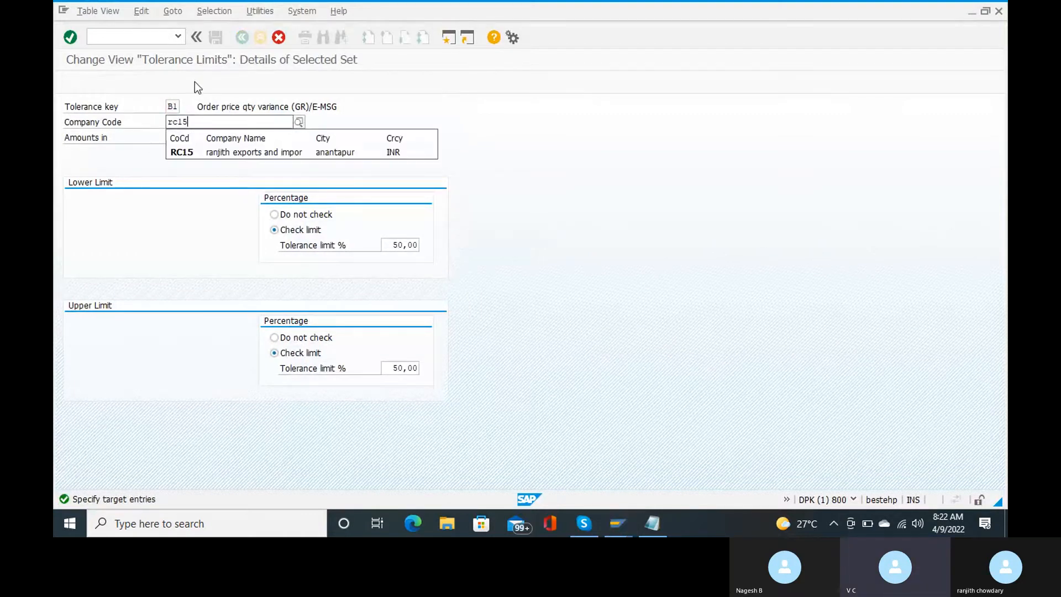
pyautogui.press('Return')
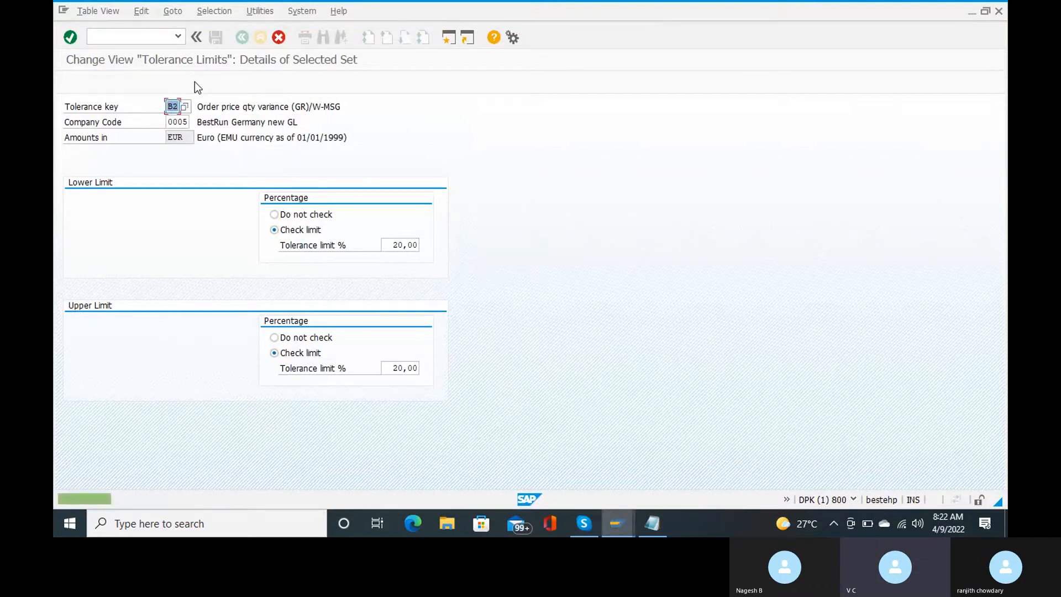
pyautogui.press('Tab')
pyautogui.write('rc15')
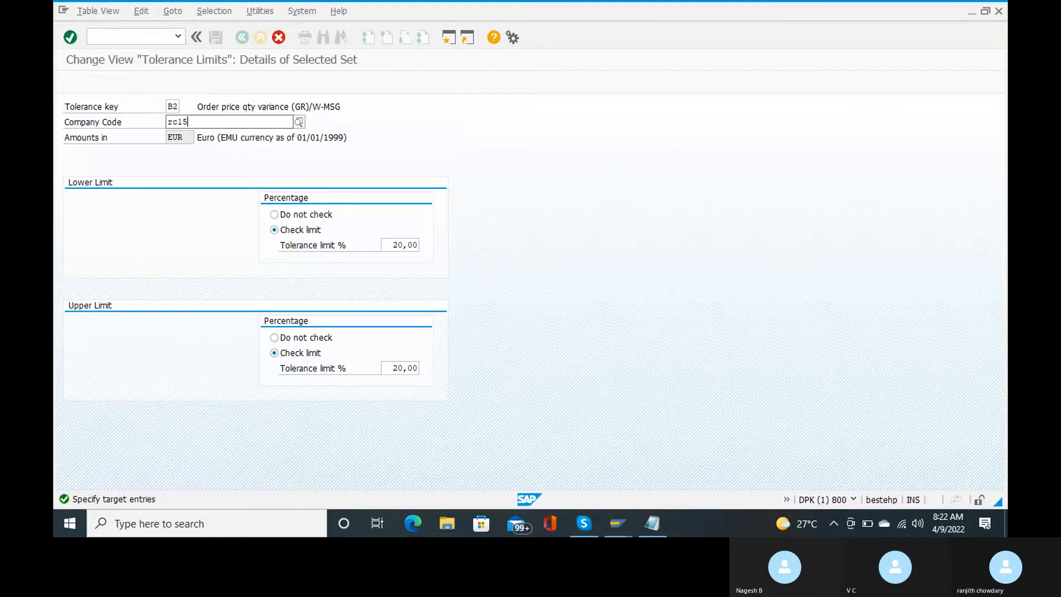
pyautogui.press('Return')
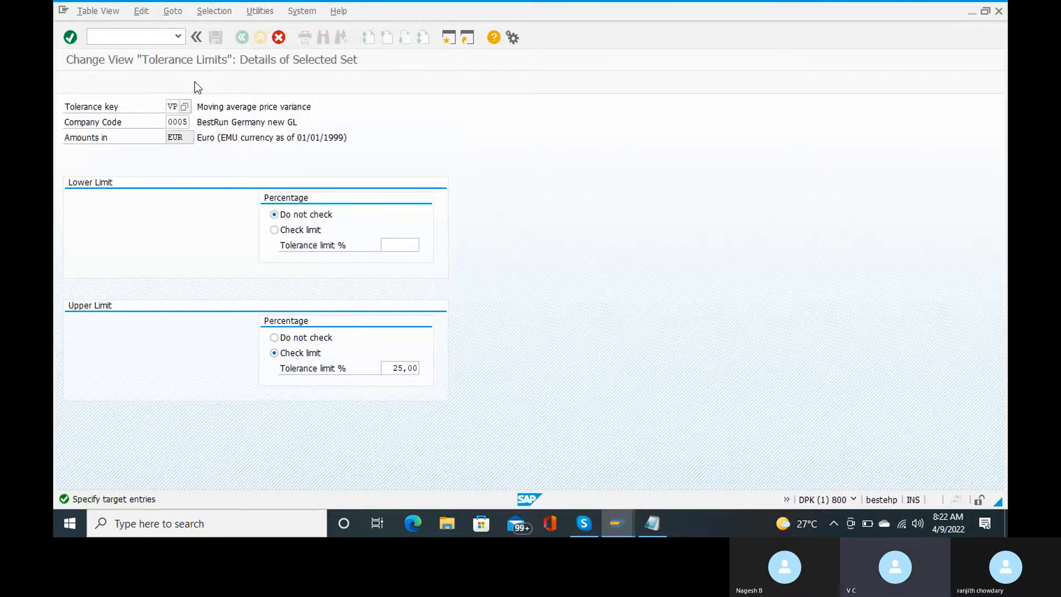
# Step: Set the VP copy's company code to RC15, then save and confirm the customizing request
pyautogui.press('Return')
pyautogui.press('Tab')
pyautogui.write('rc15')
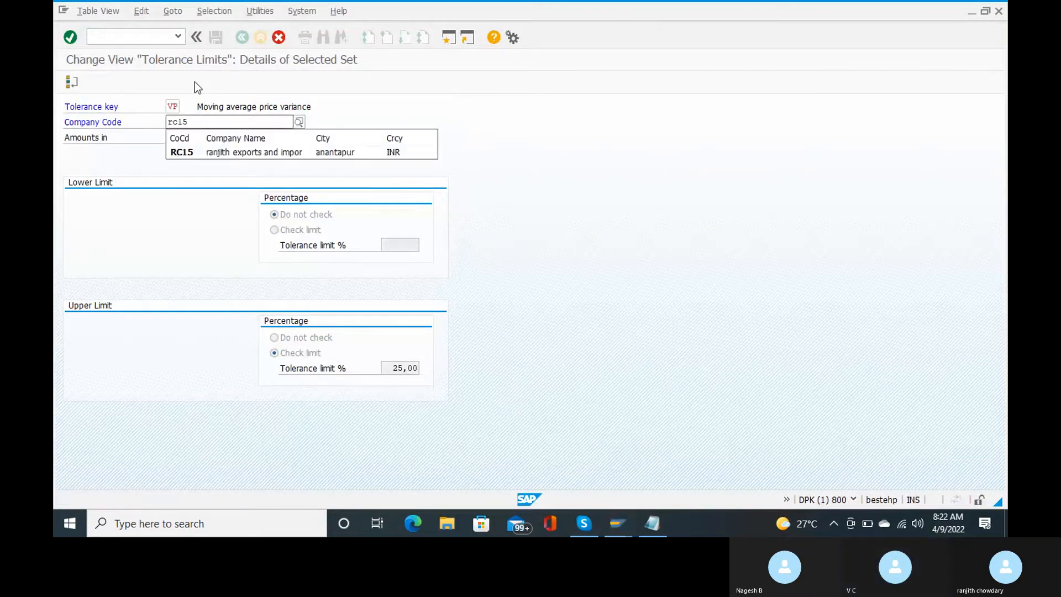
pyautogui.press('Return')
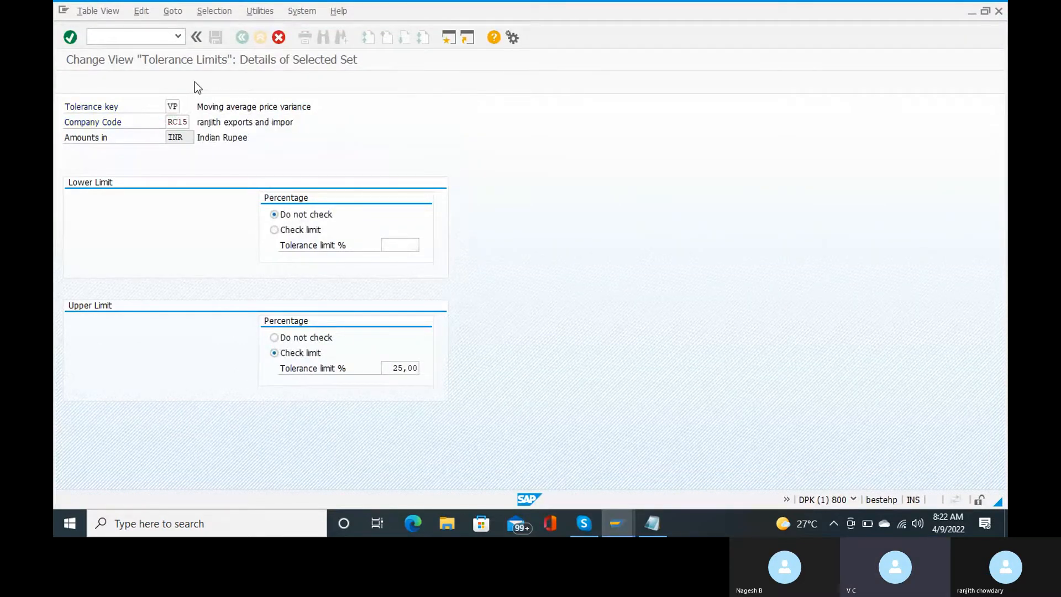
pyautogui.press('Return')
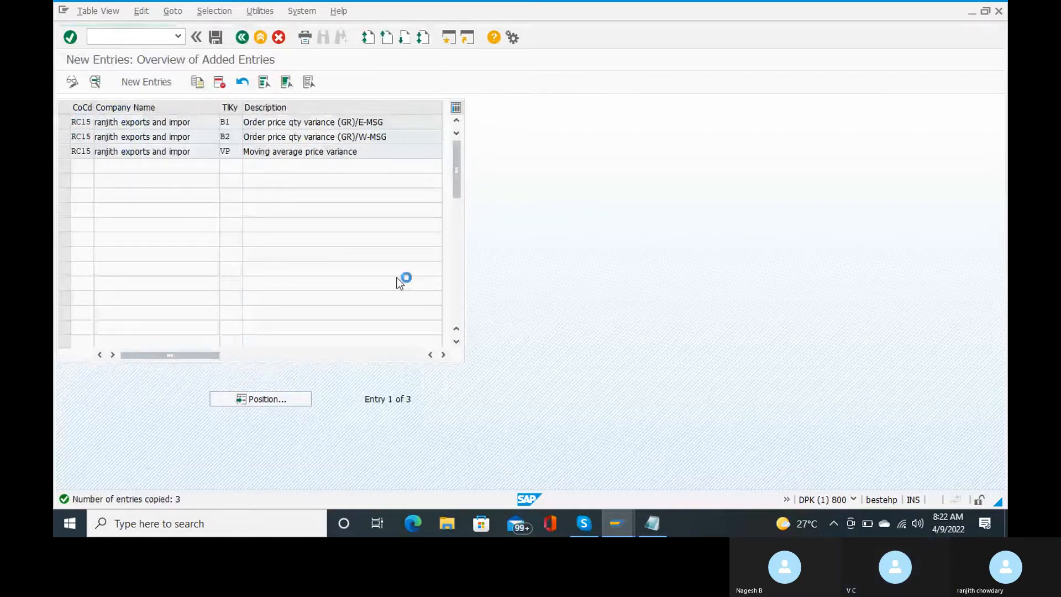
pyautogui.hotkey('ctrl', 's')
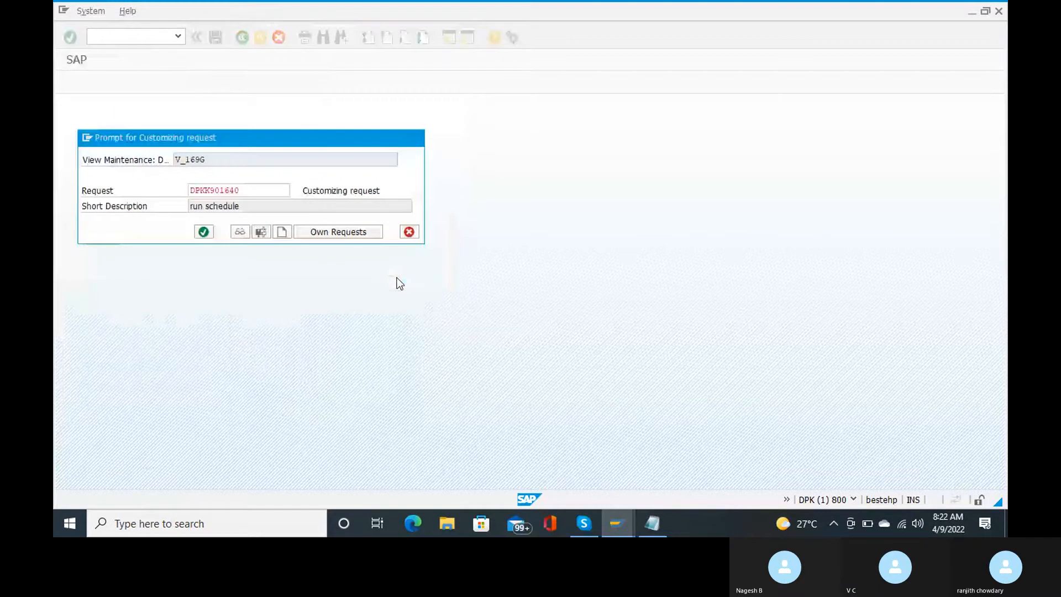
pyautogui.press('Return')
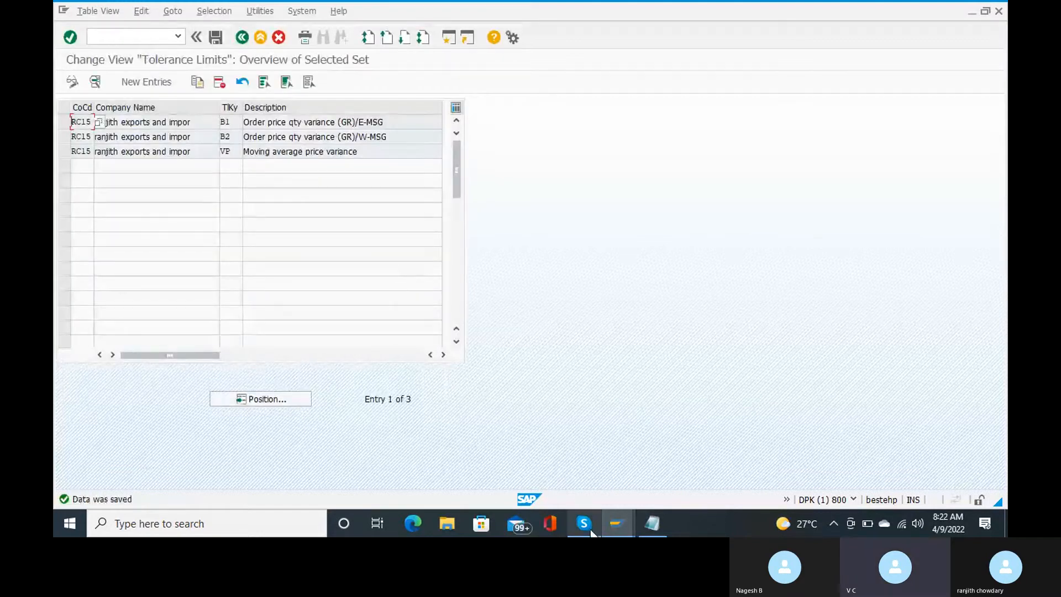
# Step: Show the shared Skype slide listing FI-MM integration configuration steps 8–14
pyautogui.moveTo(589, 530)
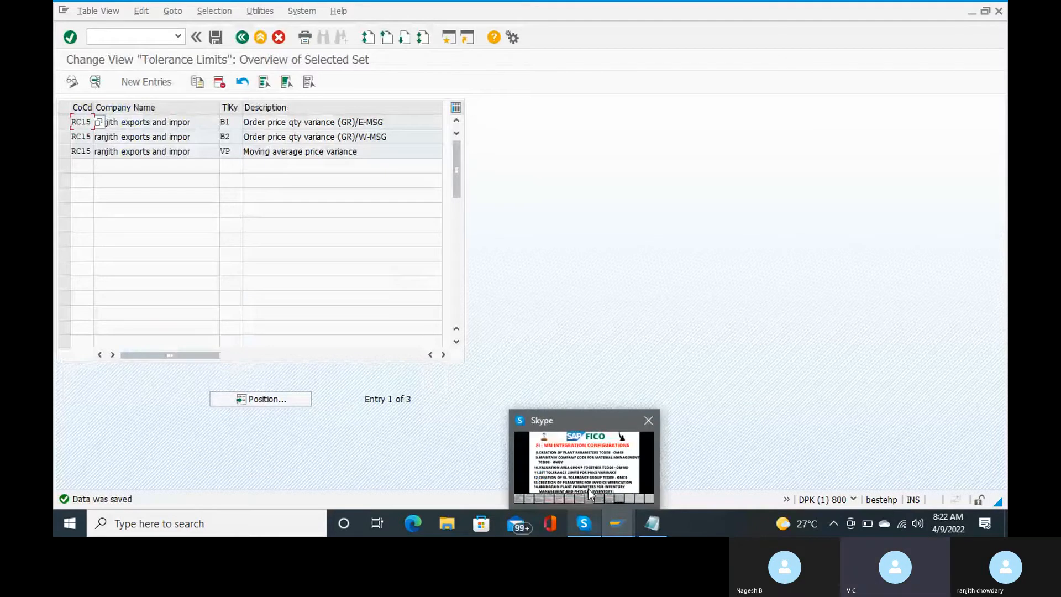
pyautogui.moveTo(588, 489)
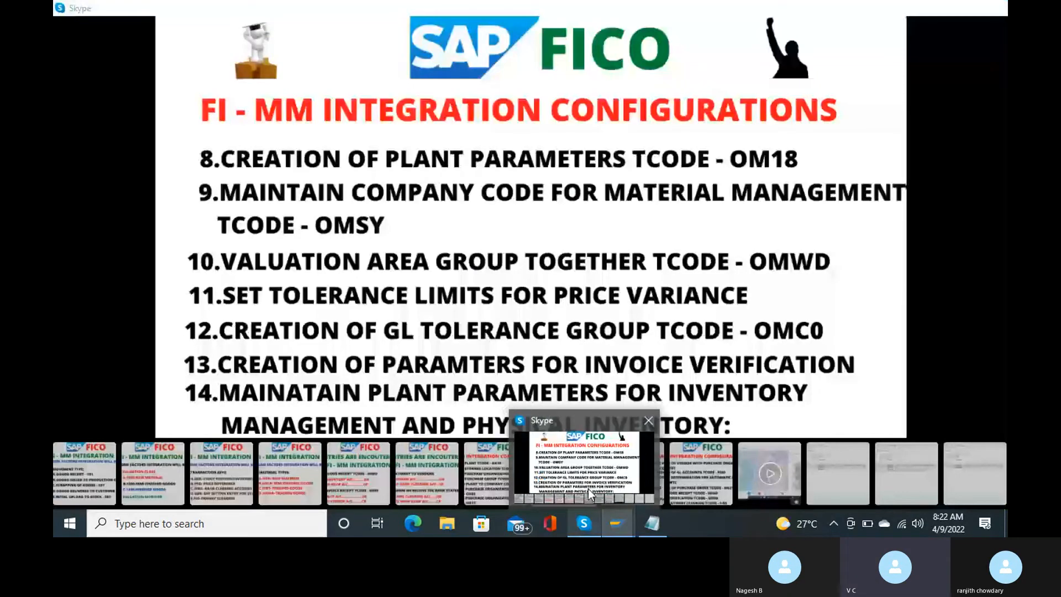
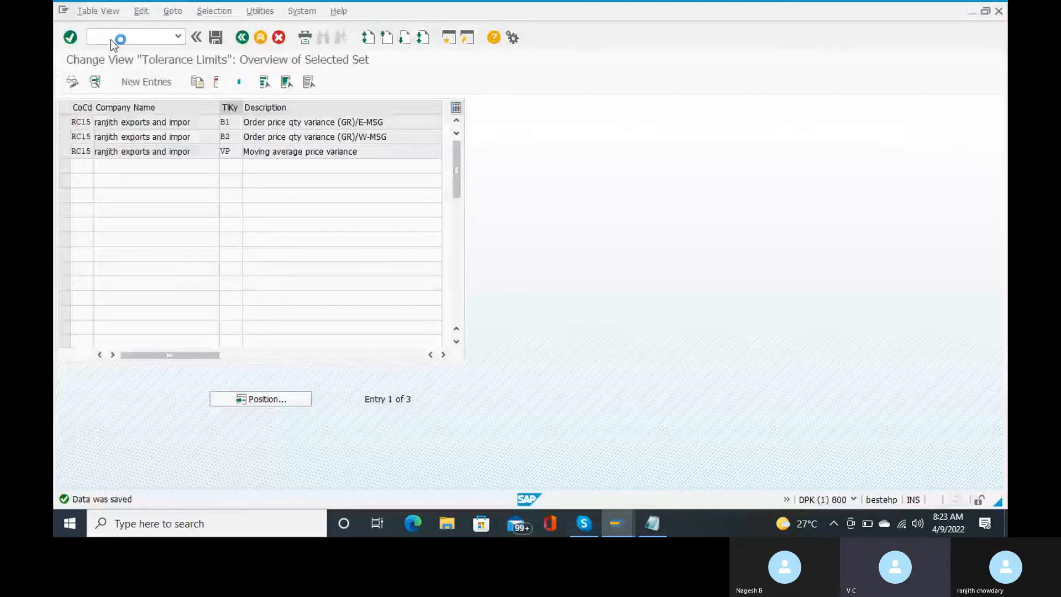
# Step: Start SPRO, open the SAP Reference IMG and expand Materials Management
pyautogui.write('spro')
pyautogui.press('Return')
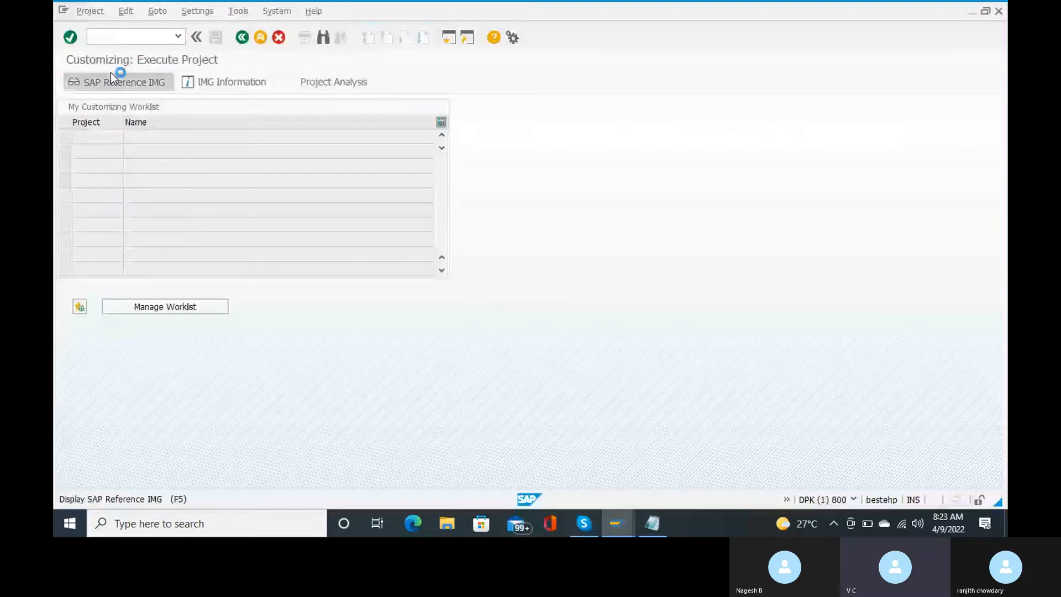
pyautogui.click(110, 73)
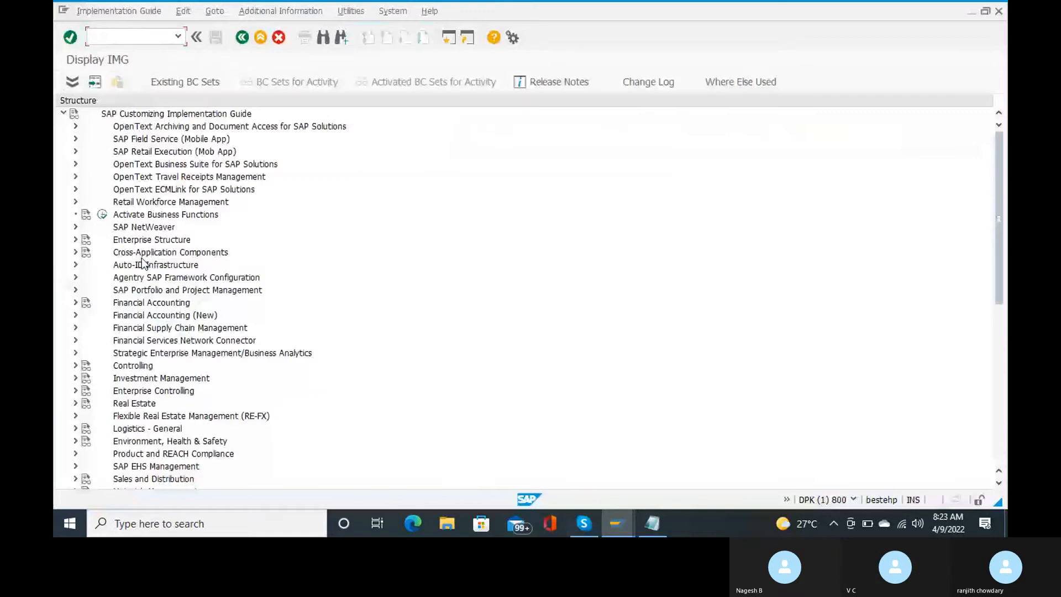
pyautogui.scroll(-2, 142, 262)
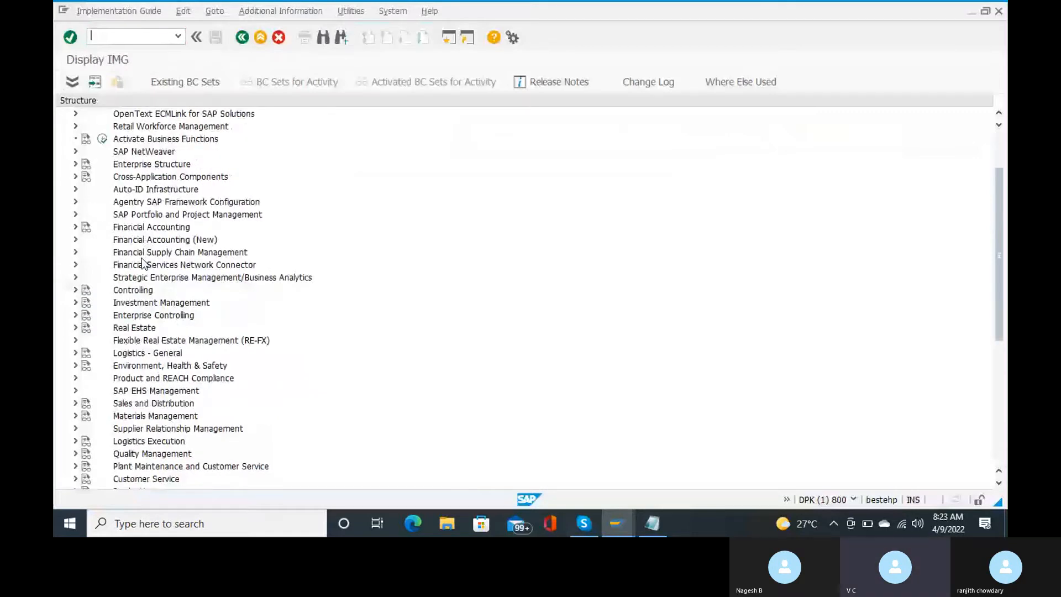
pyautogui.scroll(-2, 143, 262)
pyautogui.doubleClick(161, 353)
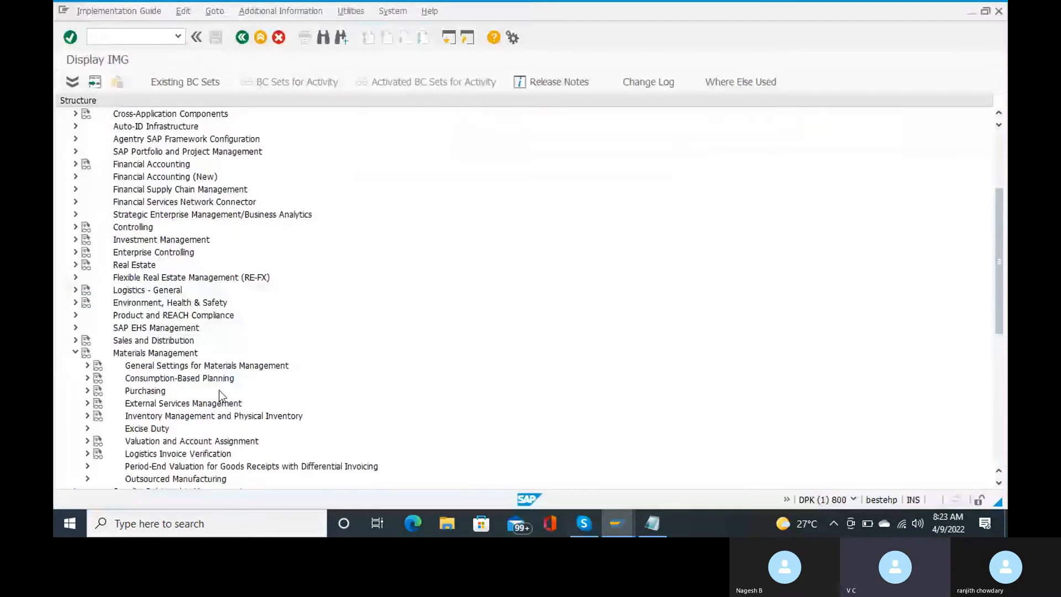
# Step: Expand Logistics Invoice Verification > Invoice Verification in Background and run Define Automatic Status Change
pyautogui.scroll(-2, 219, 390)
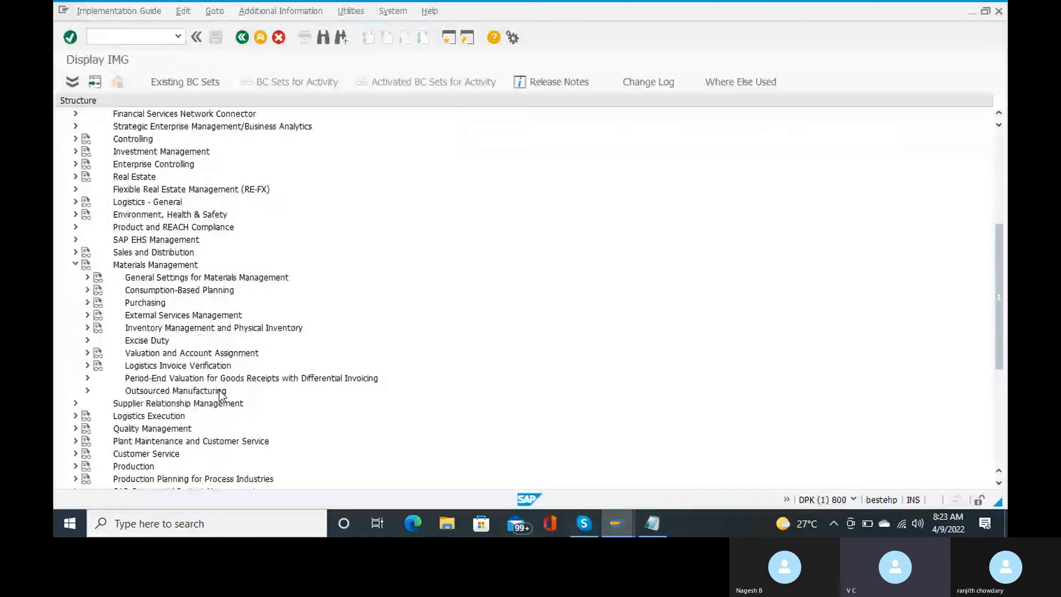
pyautogui.scroll(-1, 220, 390)
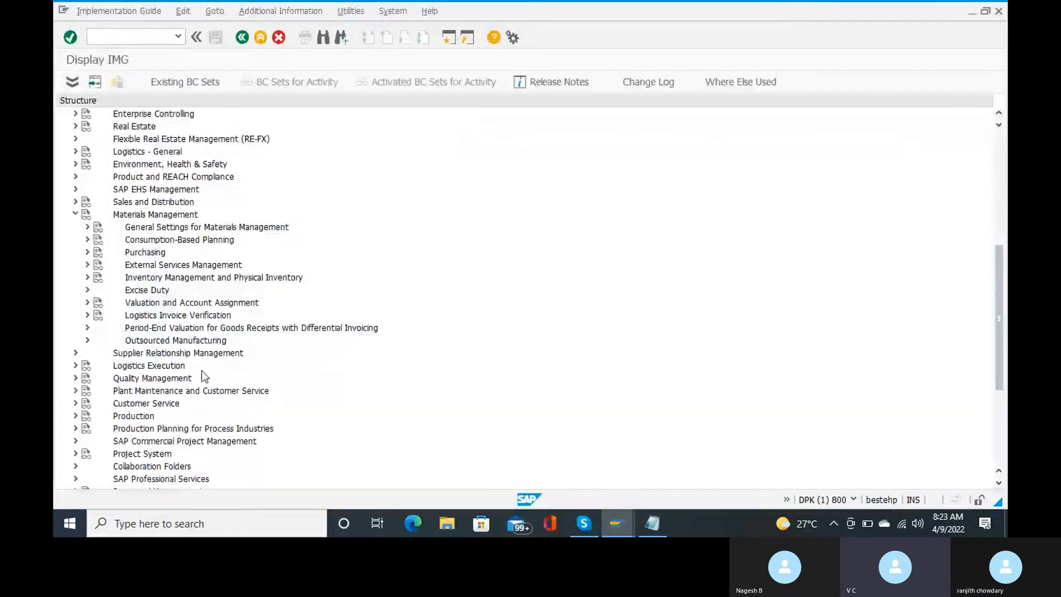
pyautogui.click(87, 315)
pyautogui.click(224, 377)
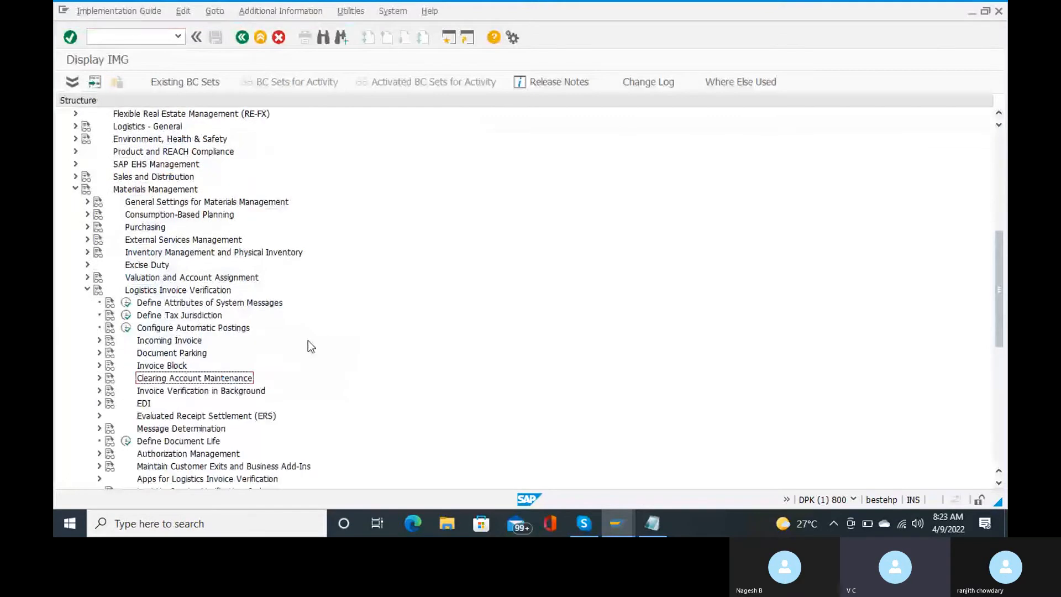
pyautogui.scroll(-1, 308, 346)
pyautogui.scroll(-1, 308, 346)
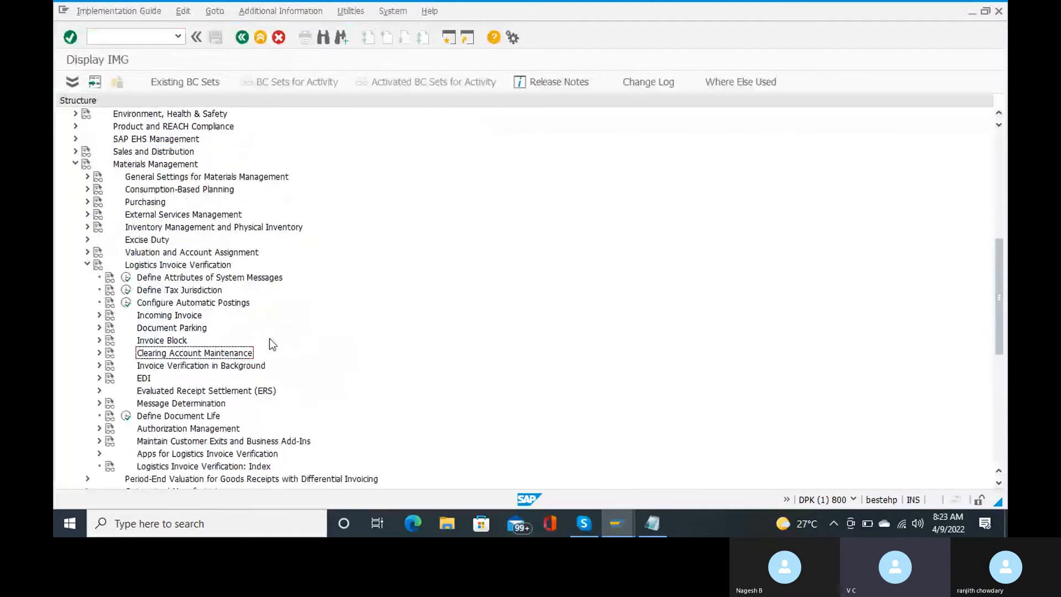
pyautogui.click(97, 366)
pyautogui.scroll(-3, 253, 393)
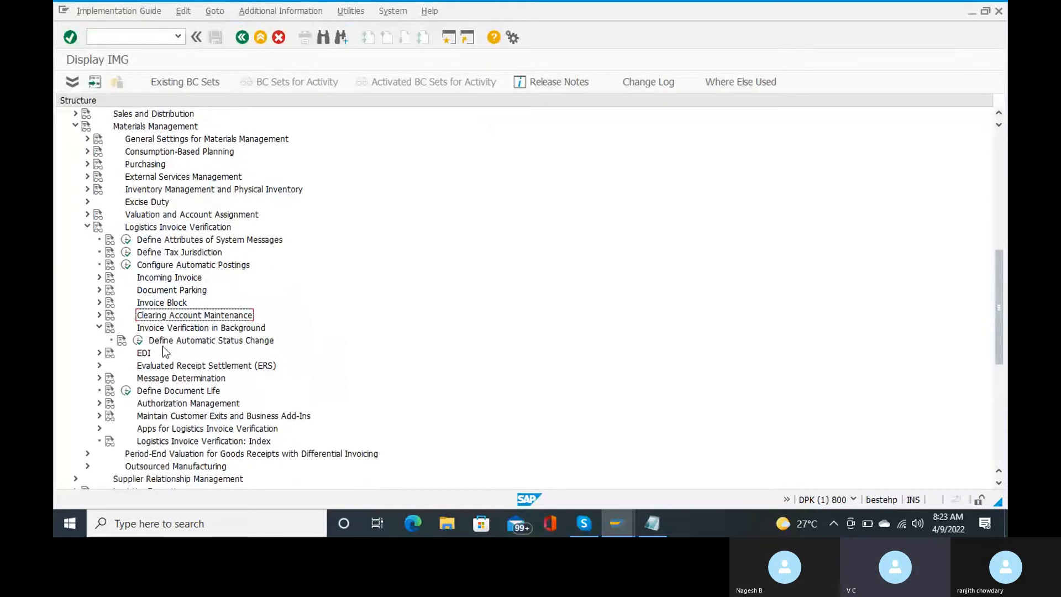
pyautogui.click(139, 341)
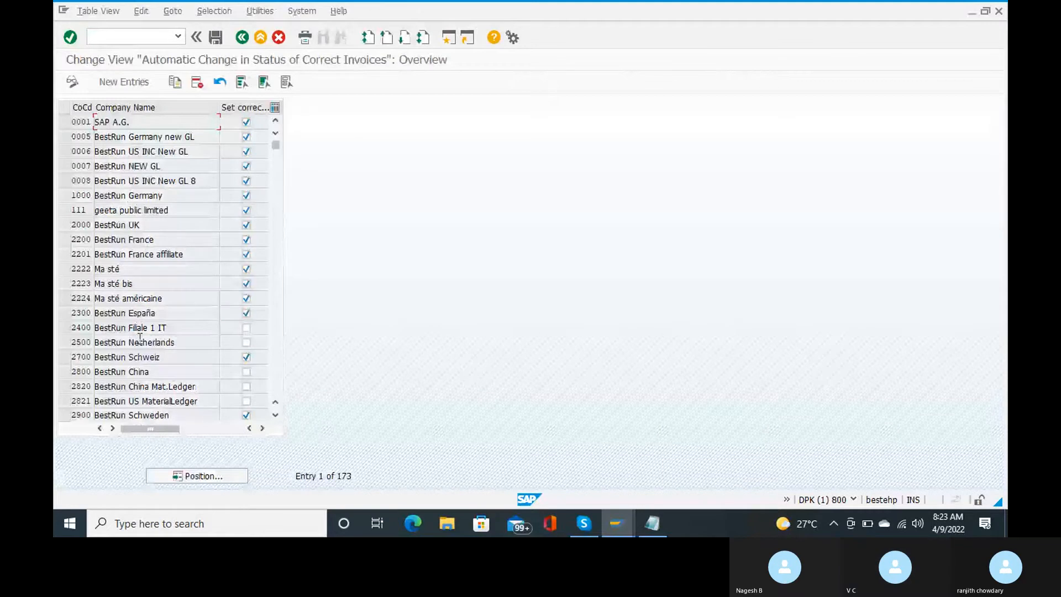
# Step: Add company code RC15 with Set correct status ticked, saved under a customizing request
pyautogui.click(144, 83)
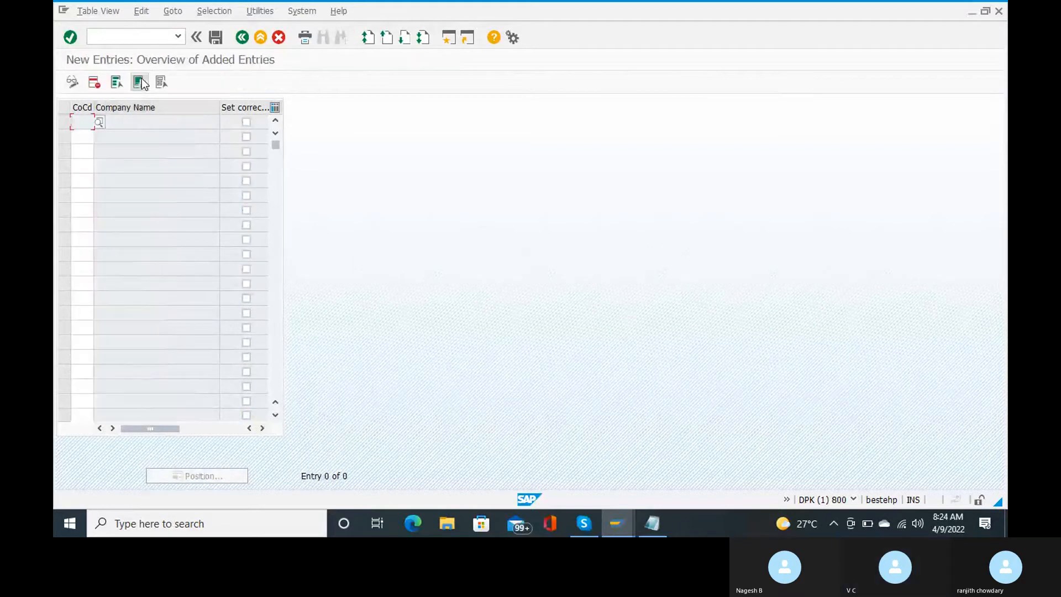
pyautogui.write('rcl')
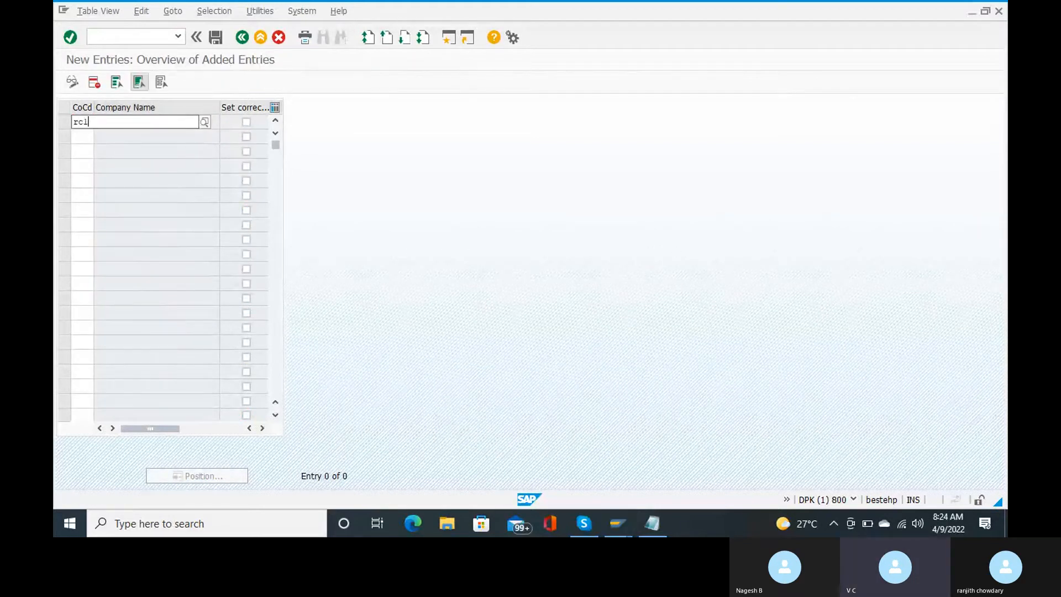
pyautogui.write('5')
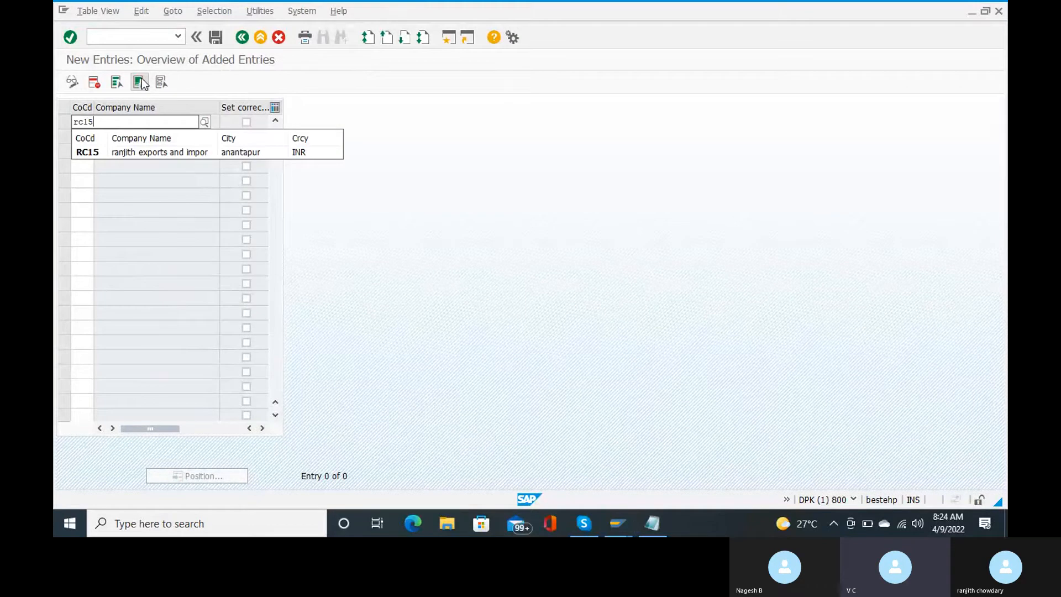
pyautogui.press('Return')
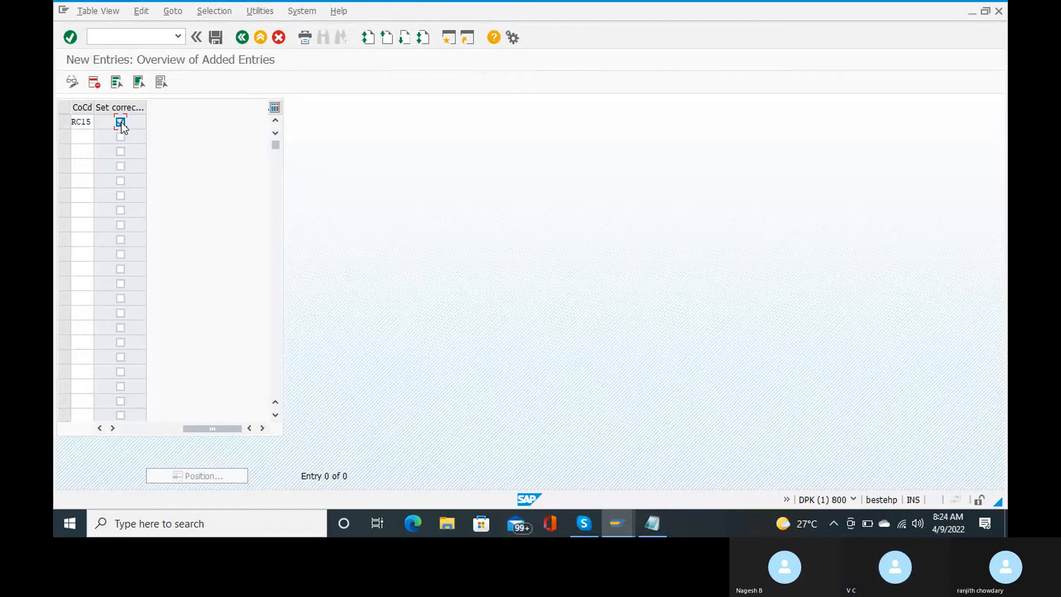
pyautogui.press('Return')
pyautogui.click(211, 41)
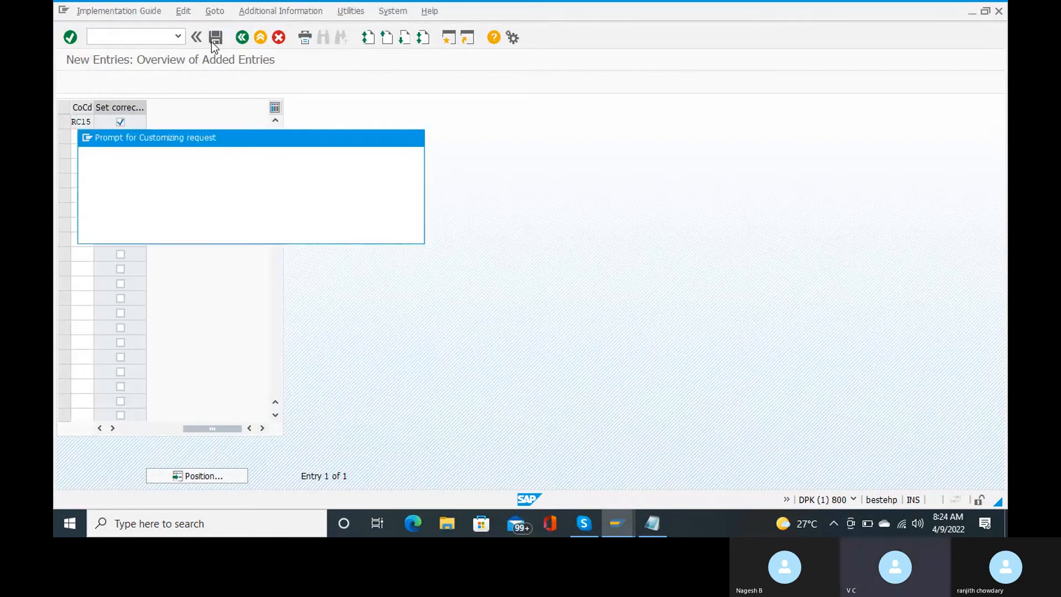
pyautogui.press('Return')
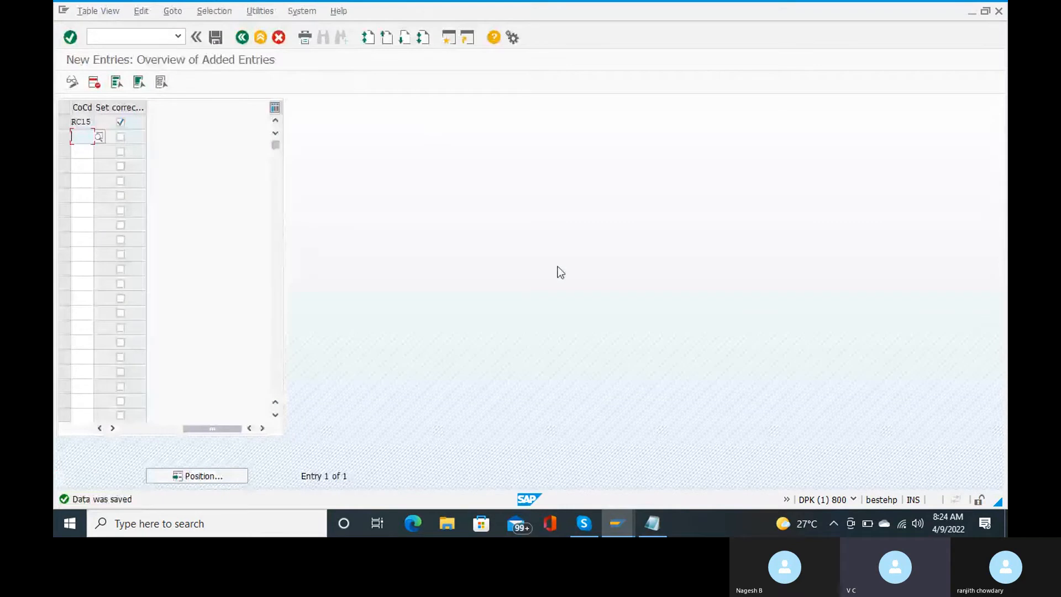
# Step: Dismiss the Skype preview and go back twice from the status-change entries to the IMG tree
pyautogui.moveTo(584, 522)
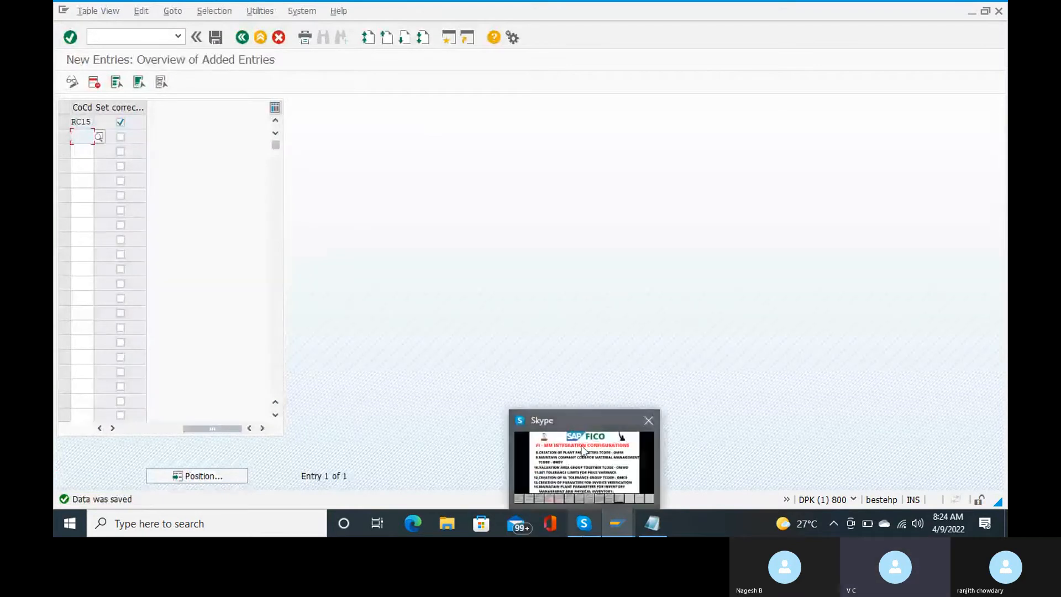
pyautogui.moveTo(582, 450)
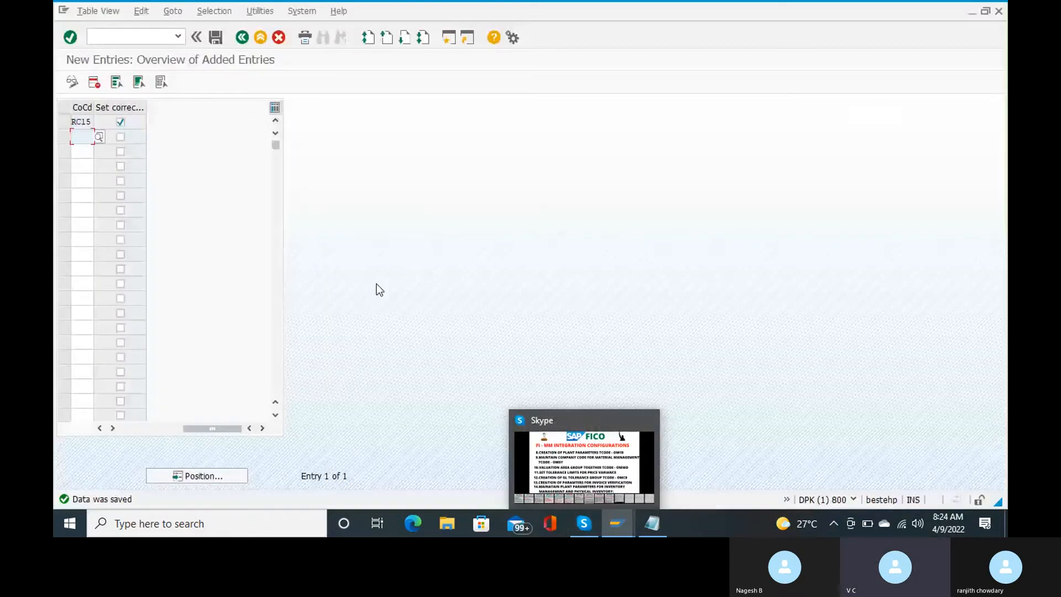
pyautogui.click(117, 36)
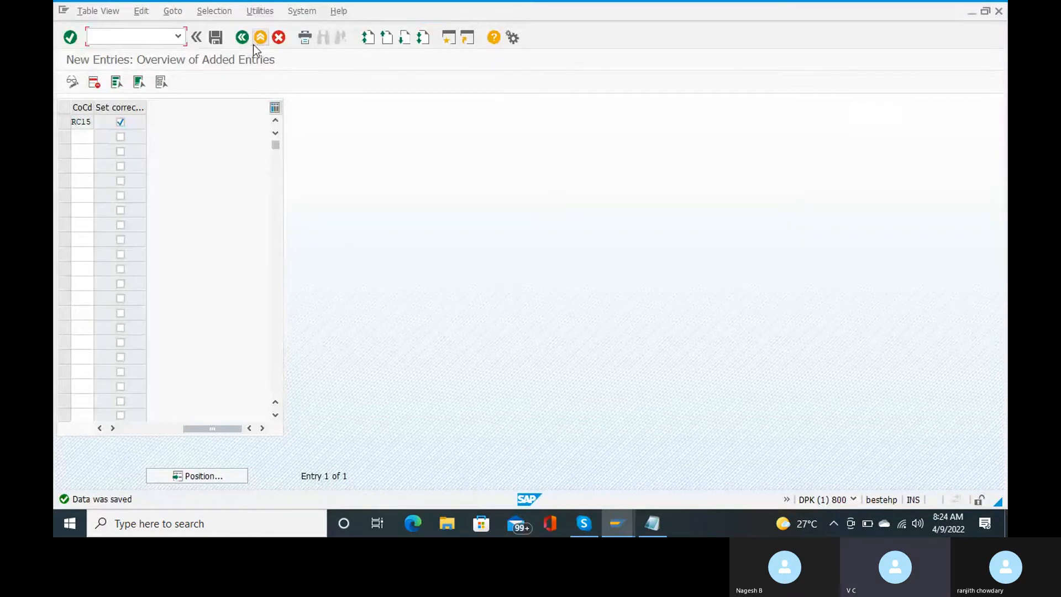
pyautogui.click(241, 39)
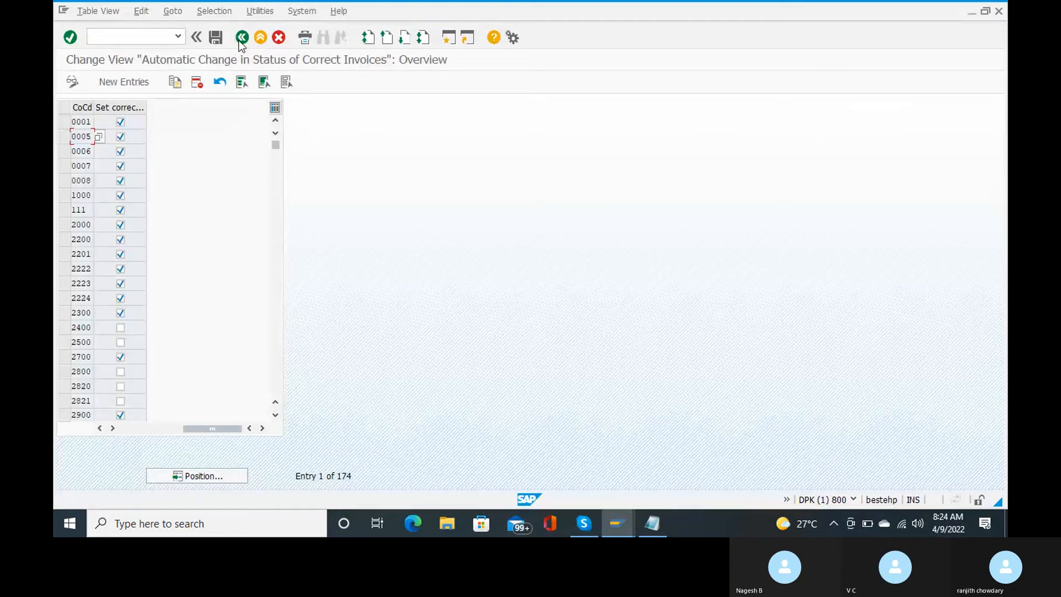
pyautogui.click(241, 38)
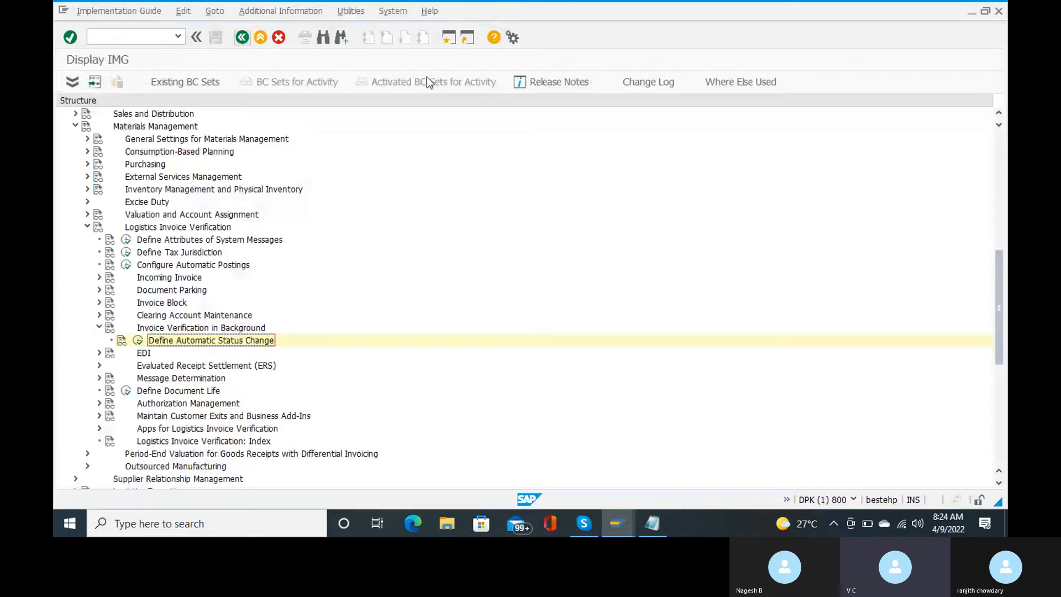
# Step: Collapse Invoice Verification in Background, expand Incoming Invoice and run Maintain Default Values for Tax Codes
pyautogui.scroll(-2, 460, 220)
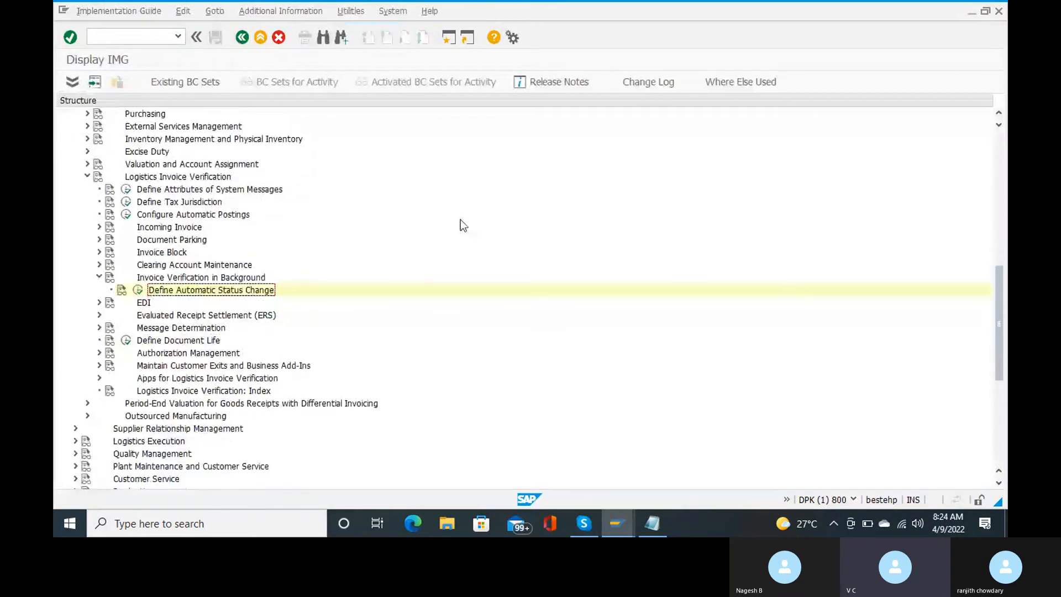
pyautogui.scroll(-2, 460, 220)
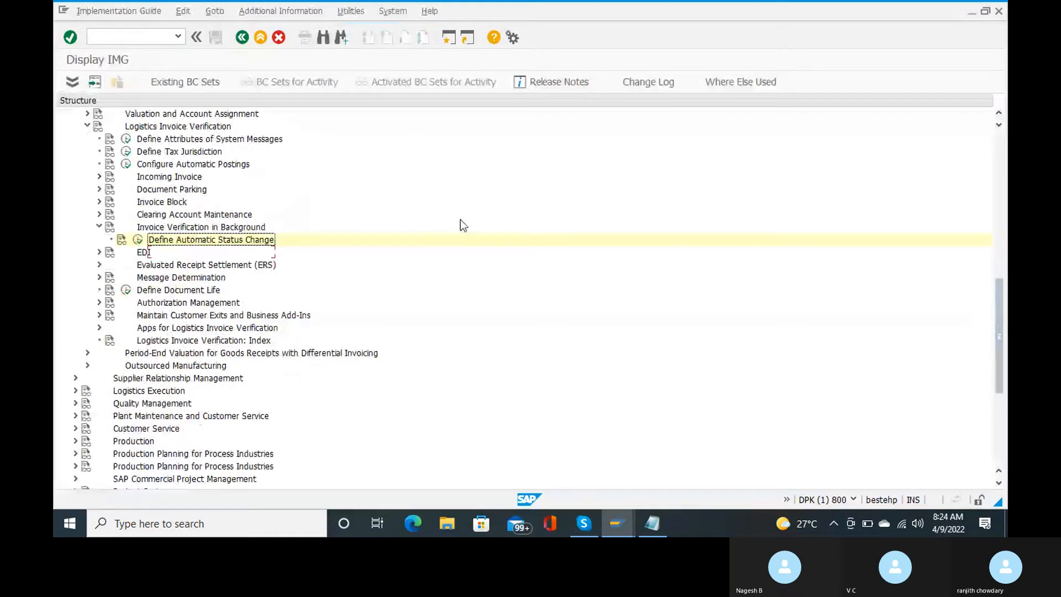
pyautogui.scroll(-1, 460, 220)
pyautogui.click(99, 214)
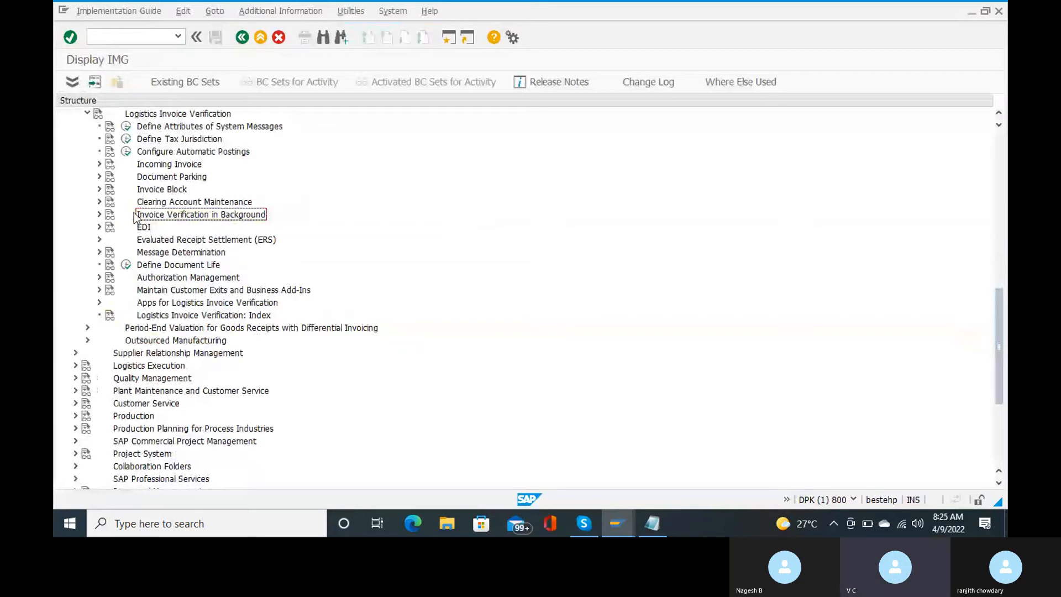
pyautogui.click(99, 164)
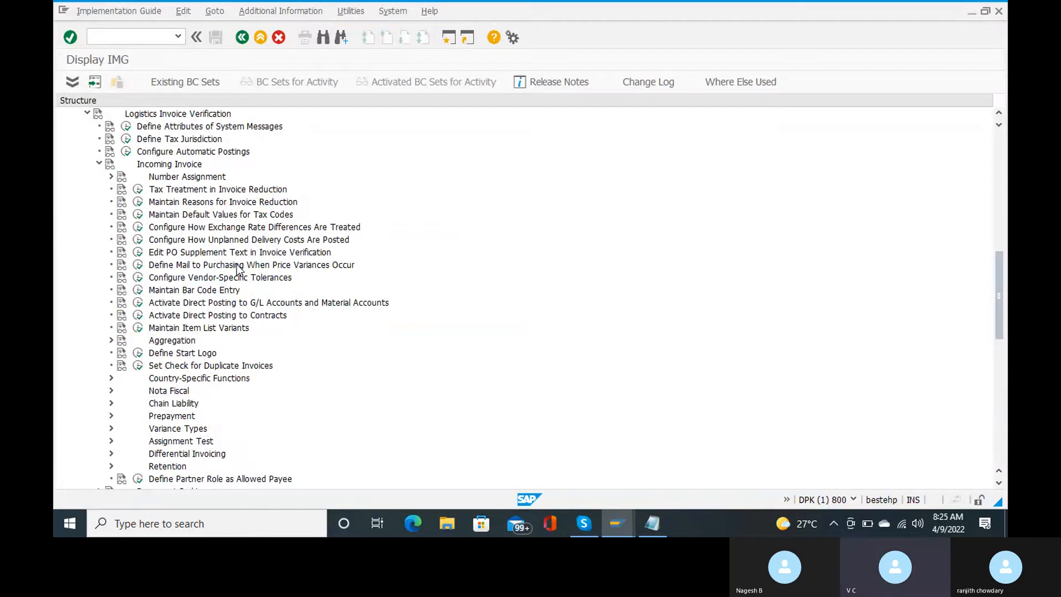
pyautogui.click(138, 220)
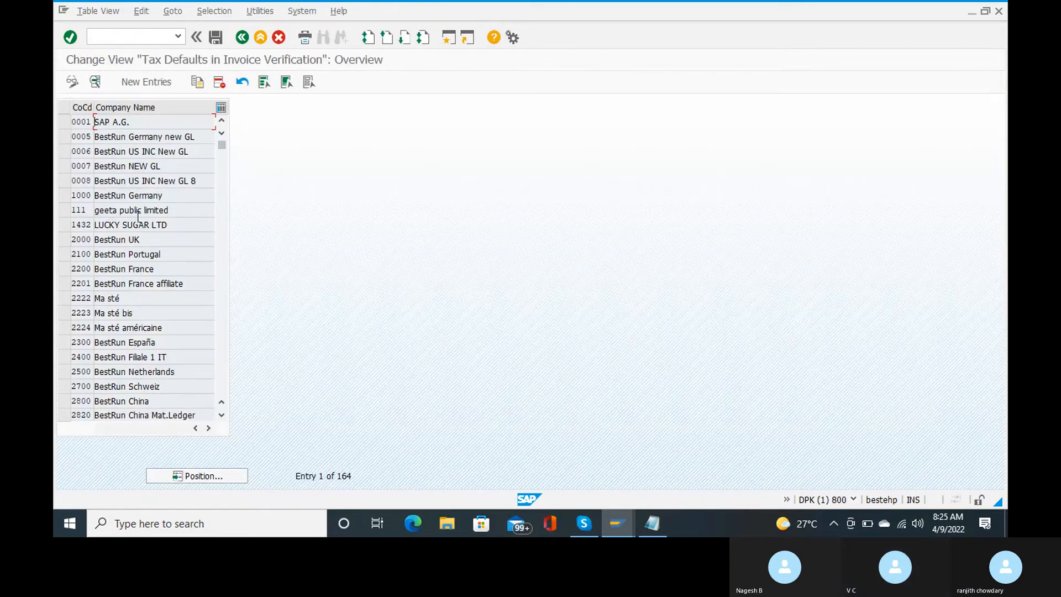
# Step: Add a tax-default entry for company code RC15 and save it to the customizing request
pyautogui.click(146, 82)
pyautogui.write('rc15')
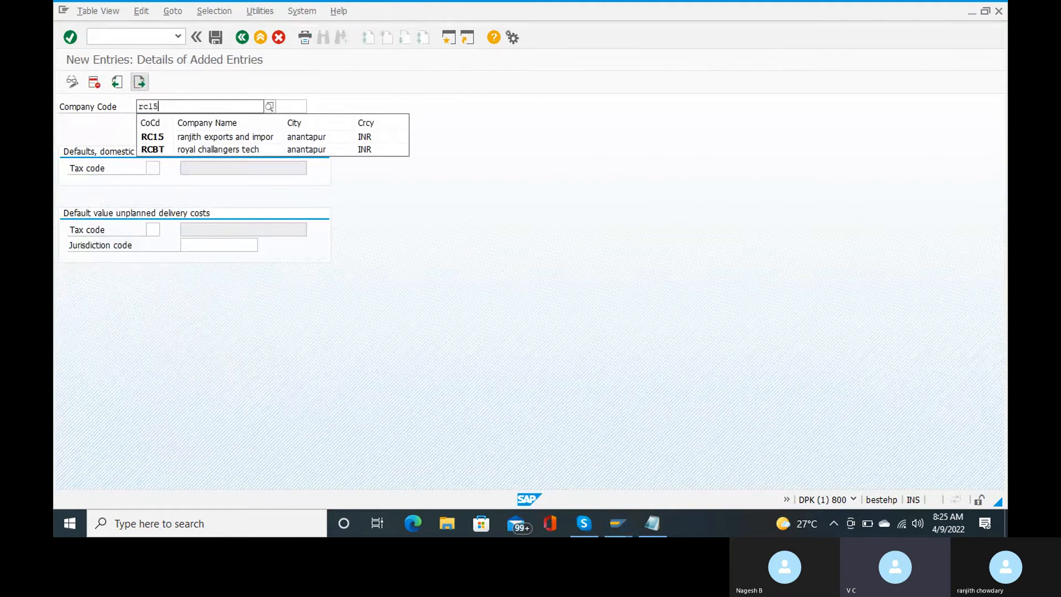
pyautogui.press('Down')
pyautogui.press('Return')
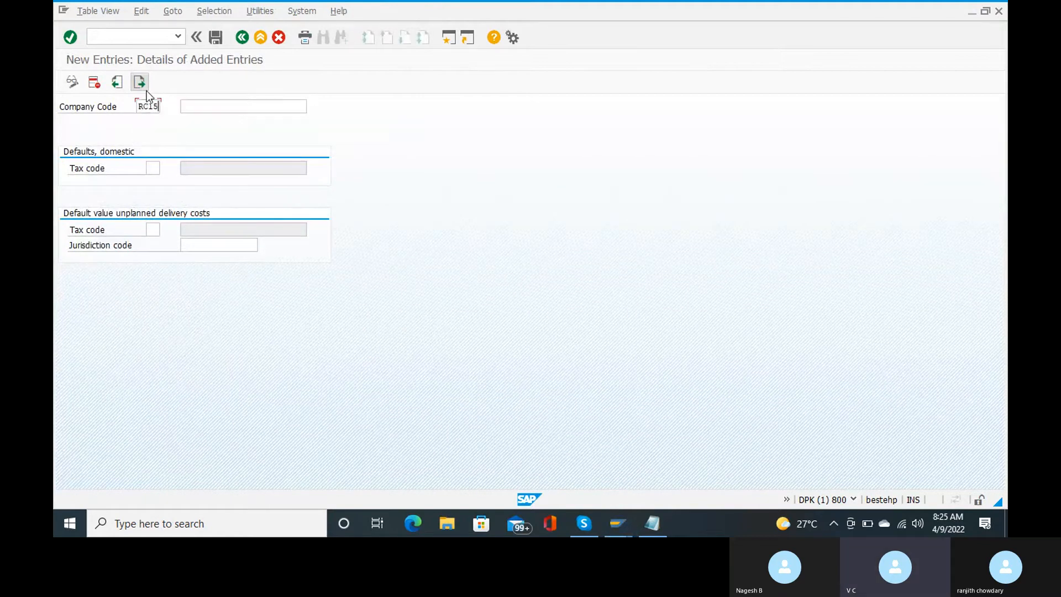
pyautogui.press('Return')
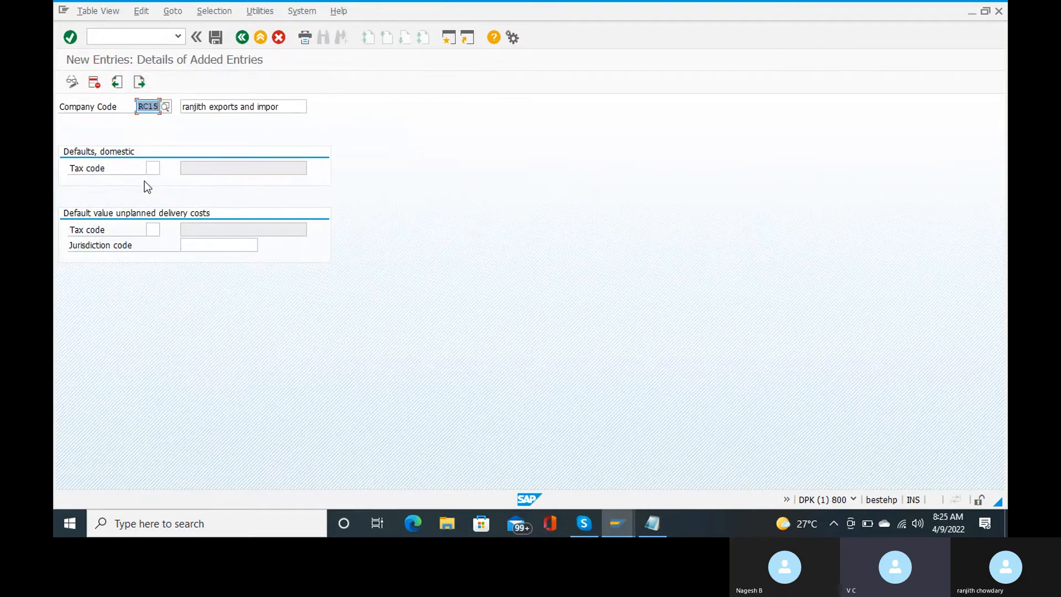
pyautogui.hotkey('ctrl', 's')
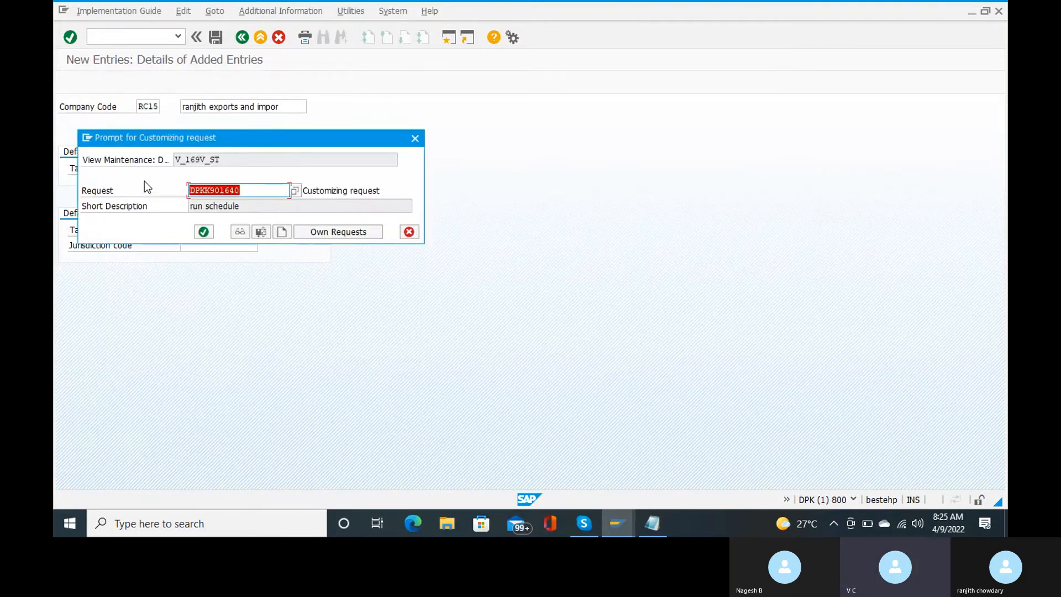
pyautogui.press('Return')
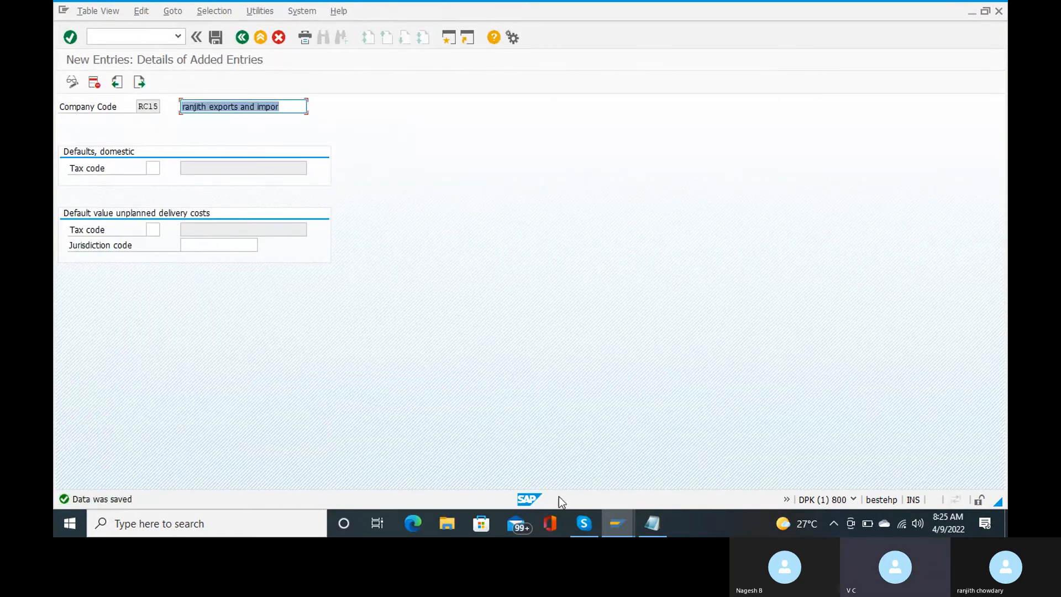
pyautogui.moveTo(584, 531)
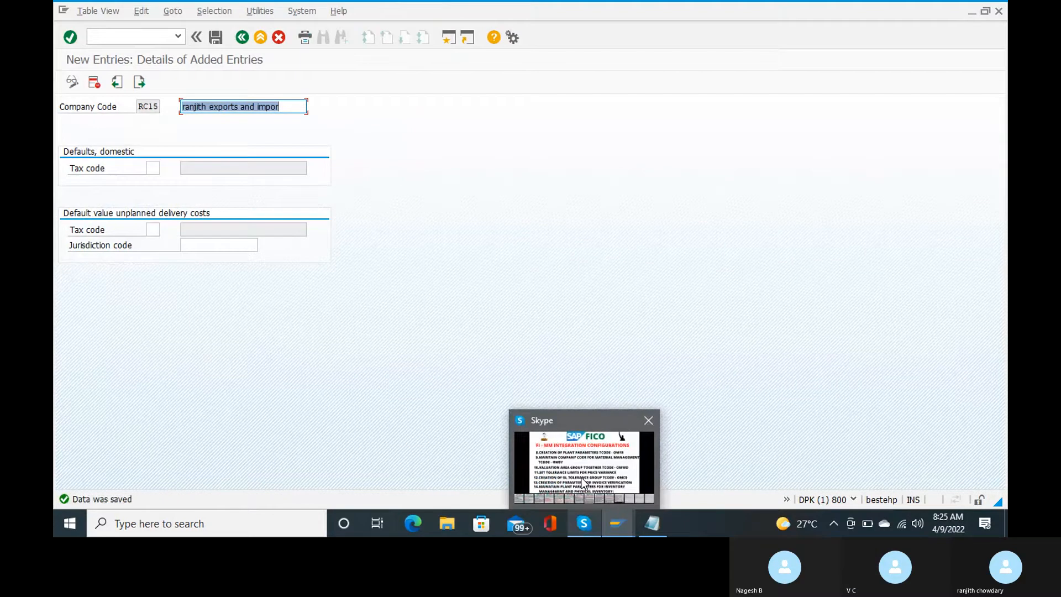
pyautogui.click(583, 482)
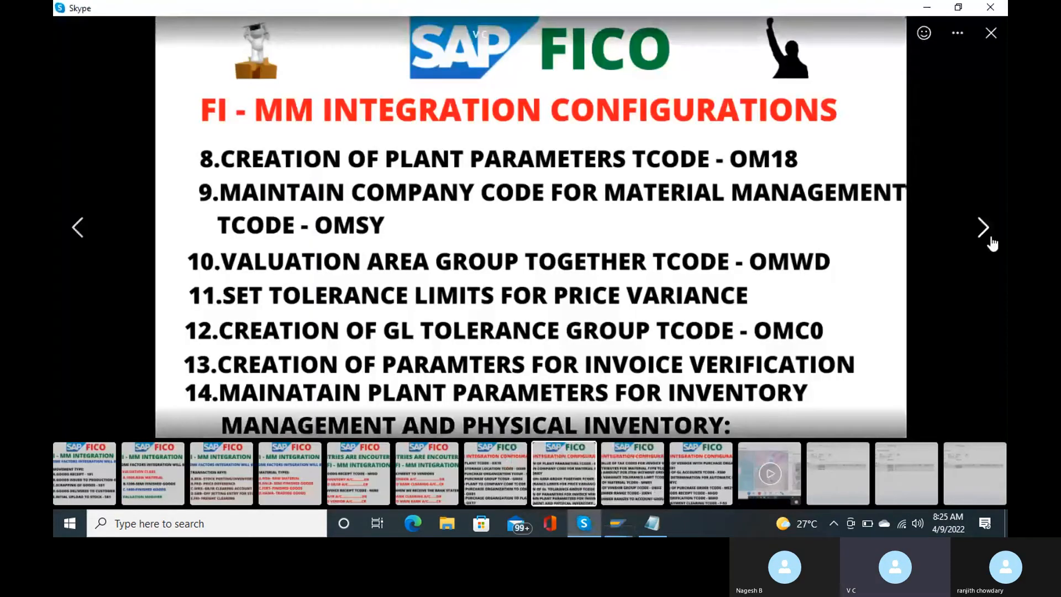
pyautogui.click(992, 242)
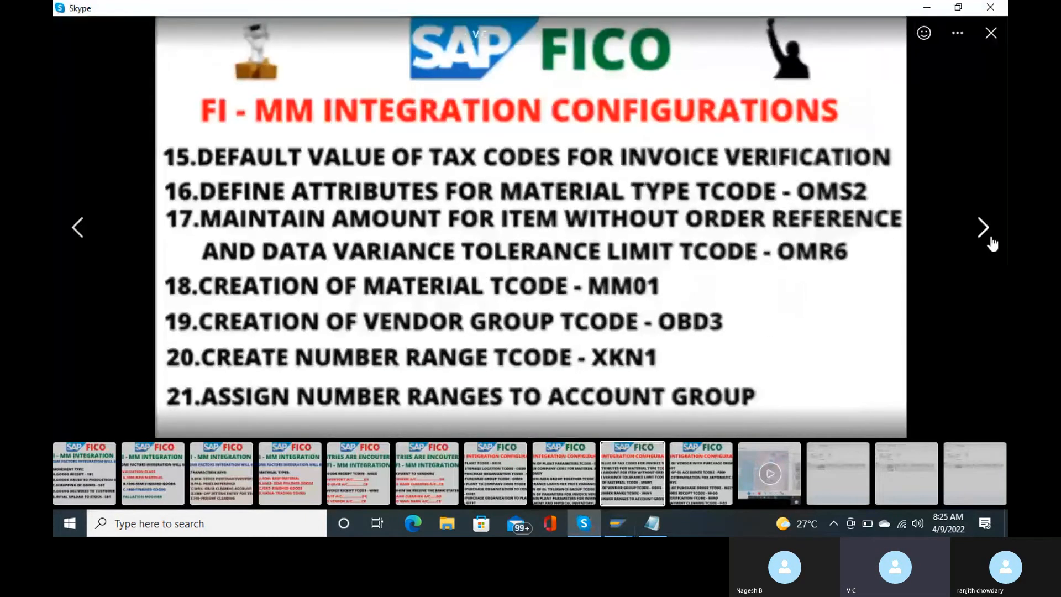
pyautogui.click(75, 255)
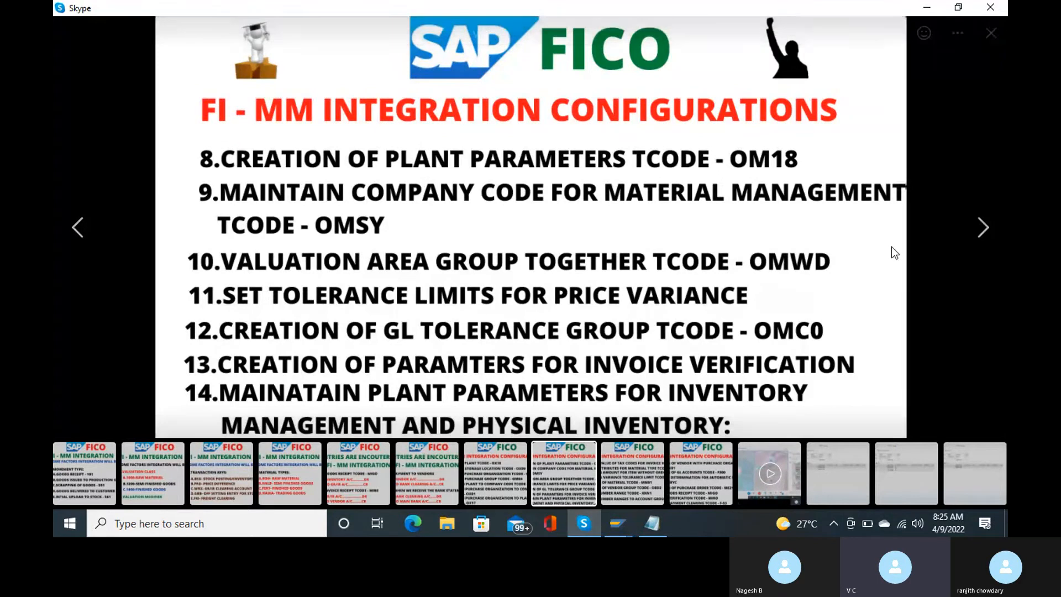
pyautogui.click(983, 232)
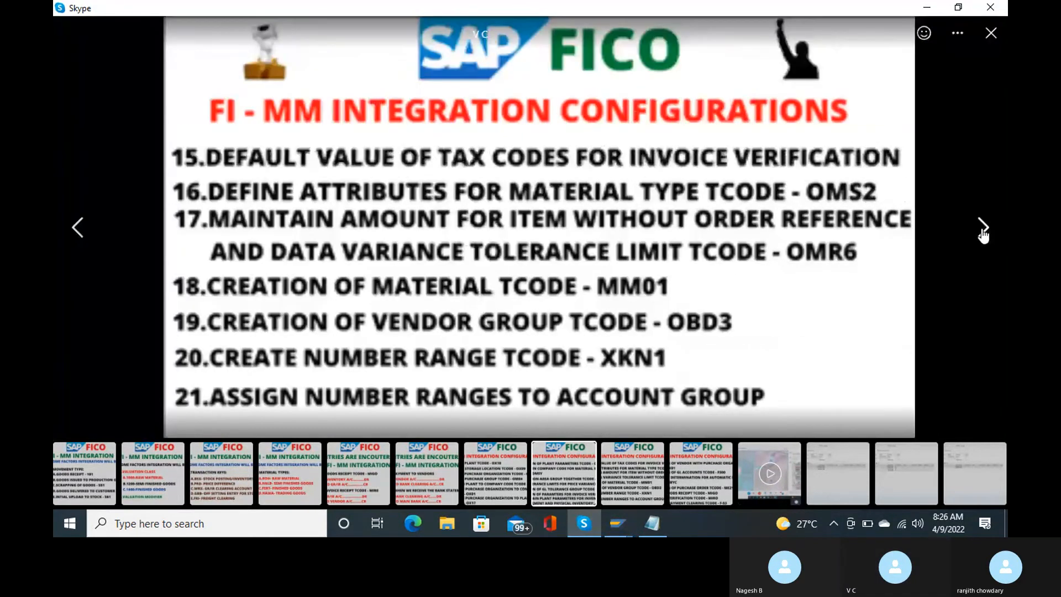
pyautogui.moveTo(601, 532)
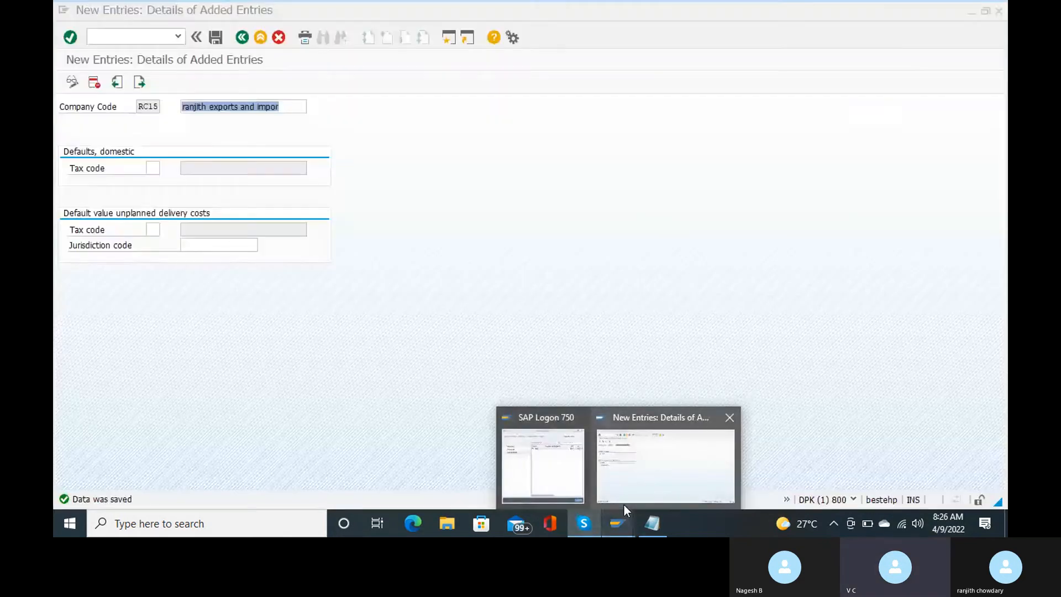
pyautogui.click(624, 502)
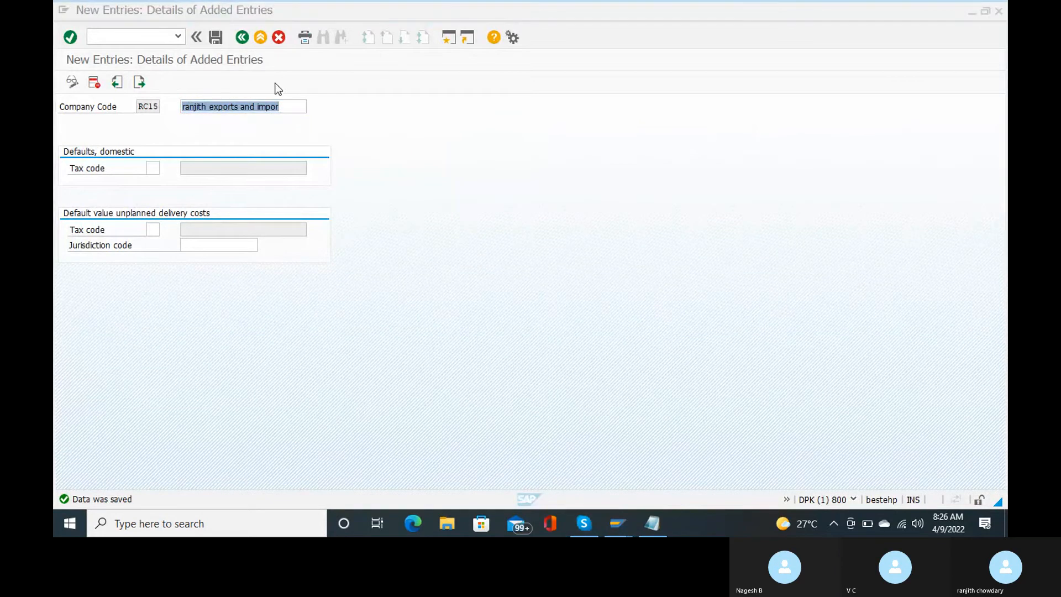
# Step: Run transaction /nOMS2 to reach the Material types overview
pyautogui.click(112, 34)
pyautogui.write('/noms')
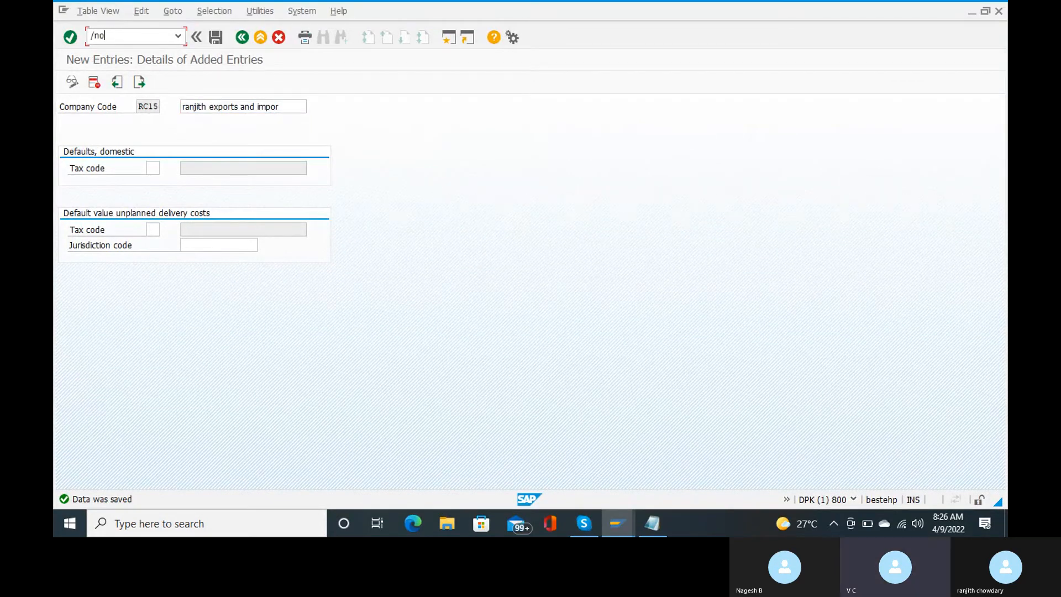
pyautogui.press('Return')
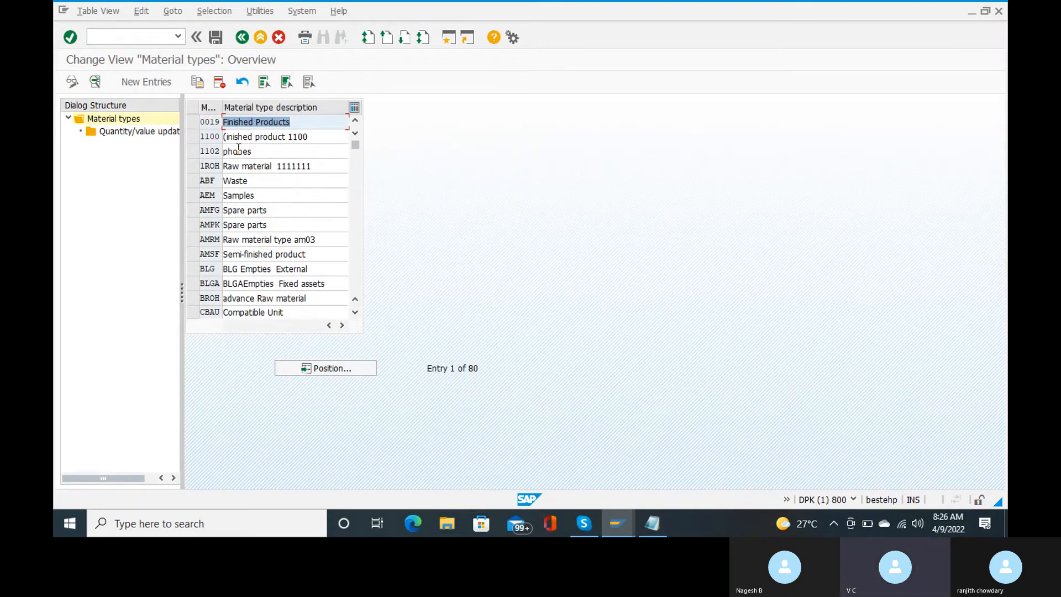
# Step: Use Position with the F4 list to locate HAWA Trading goods and select its row
pyautogui.click(350, 366)
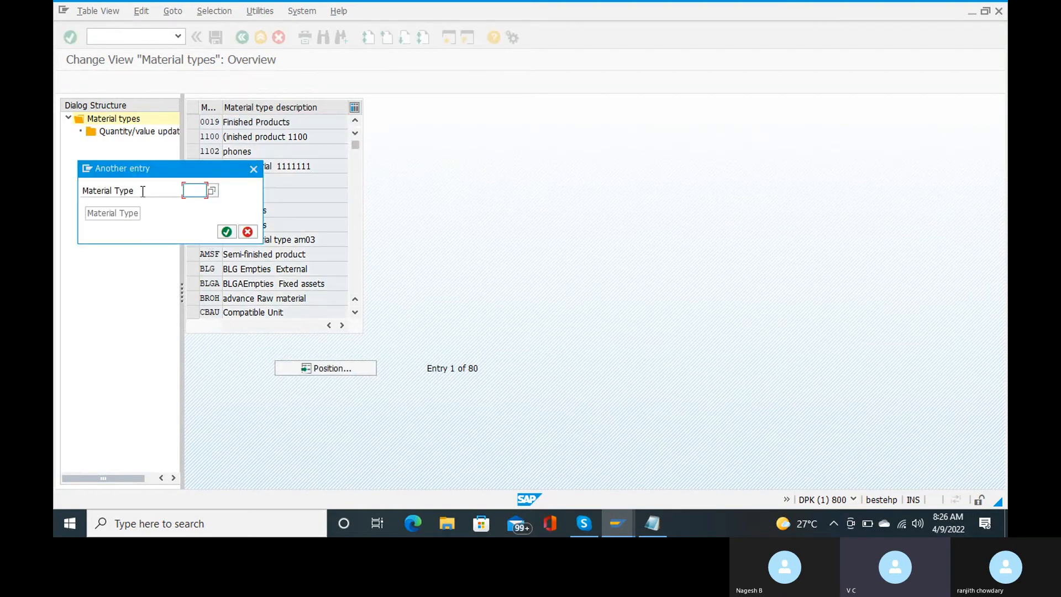
pyautogui.click(212, 190)
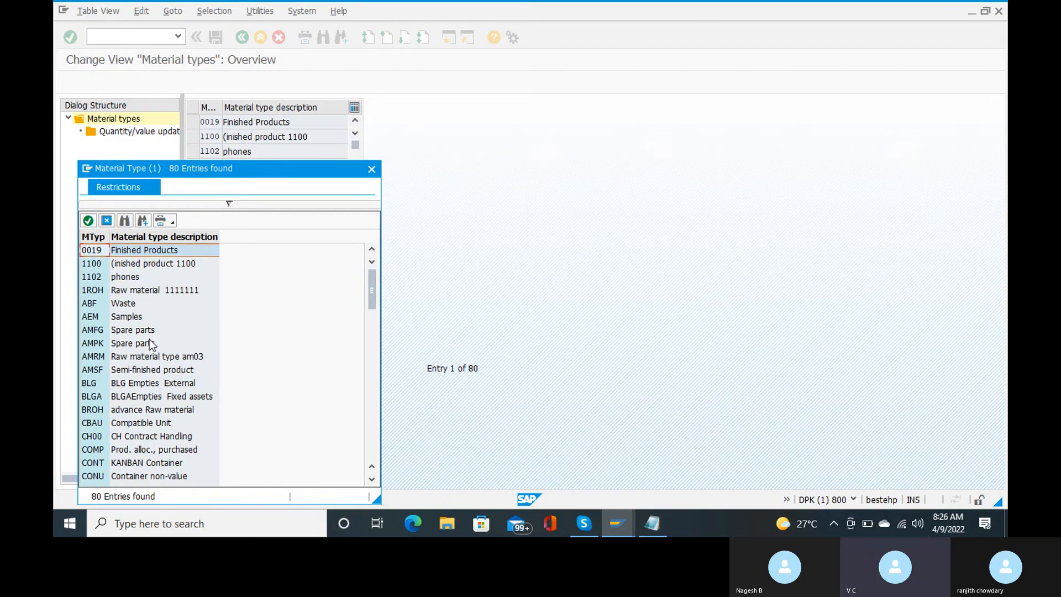
pyautogui.scroll(-4, 151, 344)
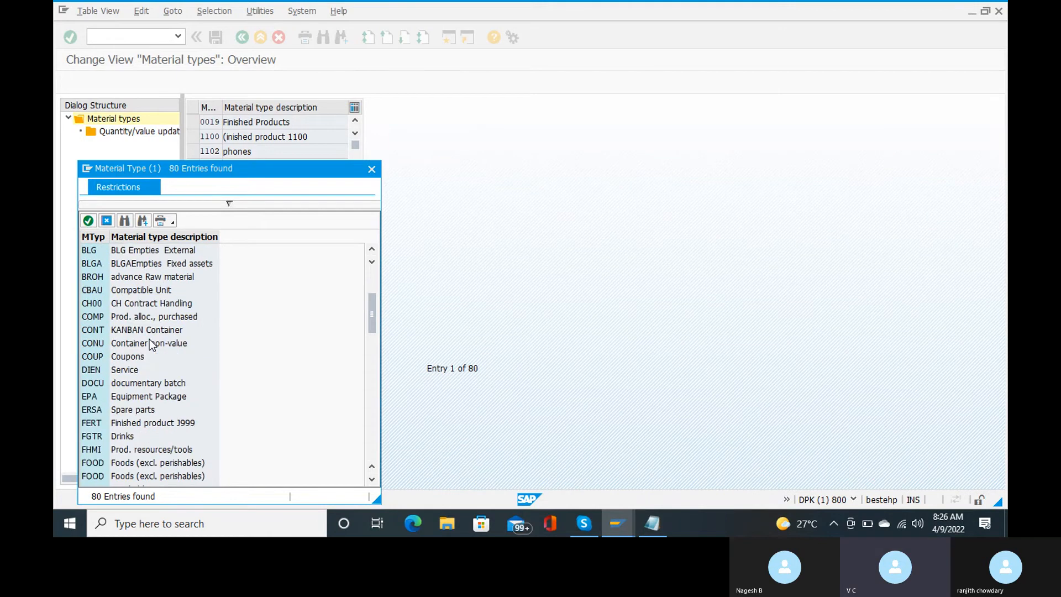
pyautogui.scroll(-1, 151, 344)
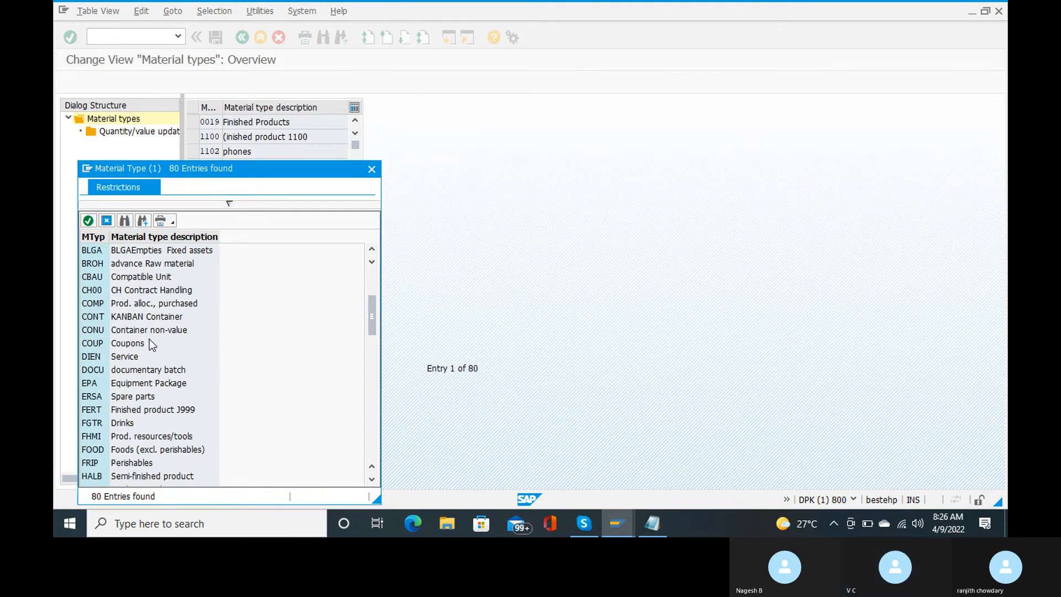
pyautogui.scroll(-1, 149, 339)
pyautogui.scroll(-2, 149, 339)
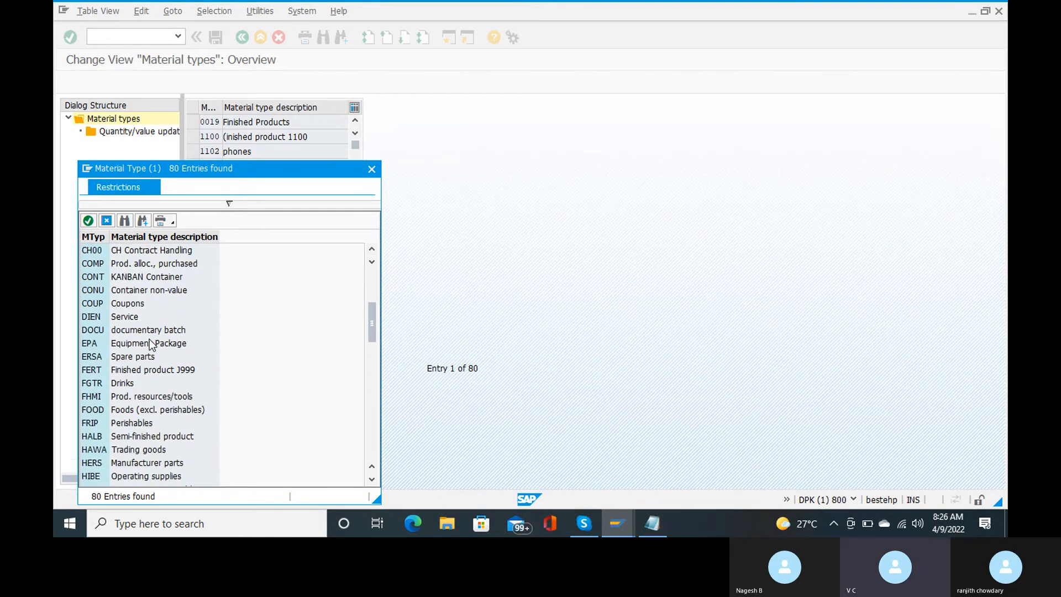
pyautogui.doubleClick(94, 449)
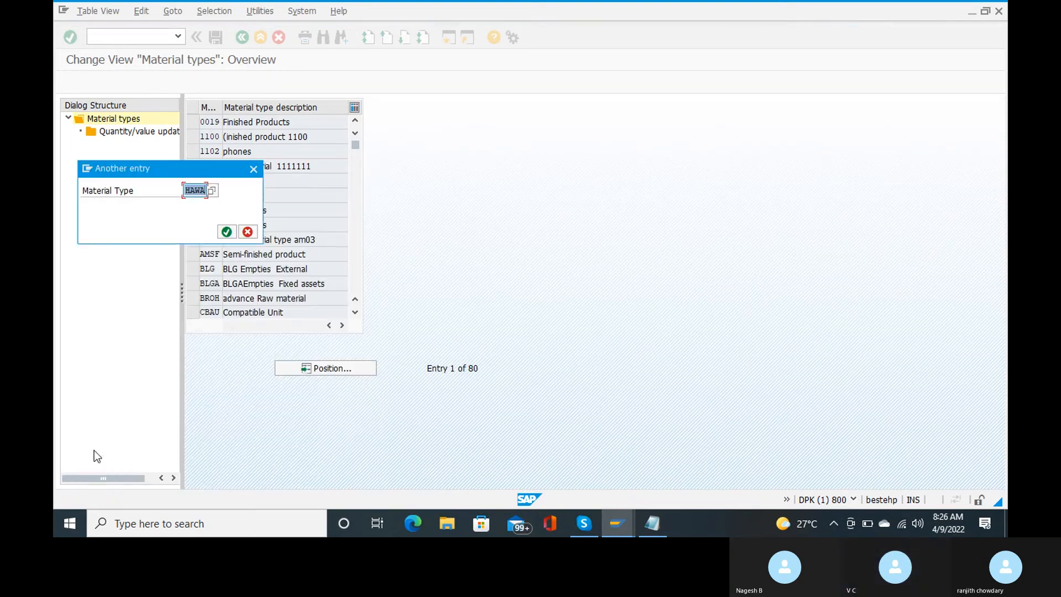
pyautogui.press('Return')
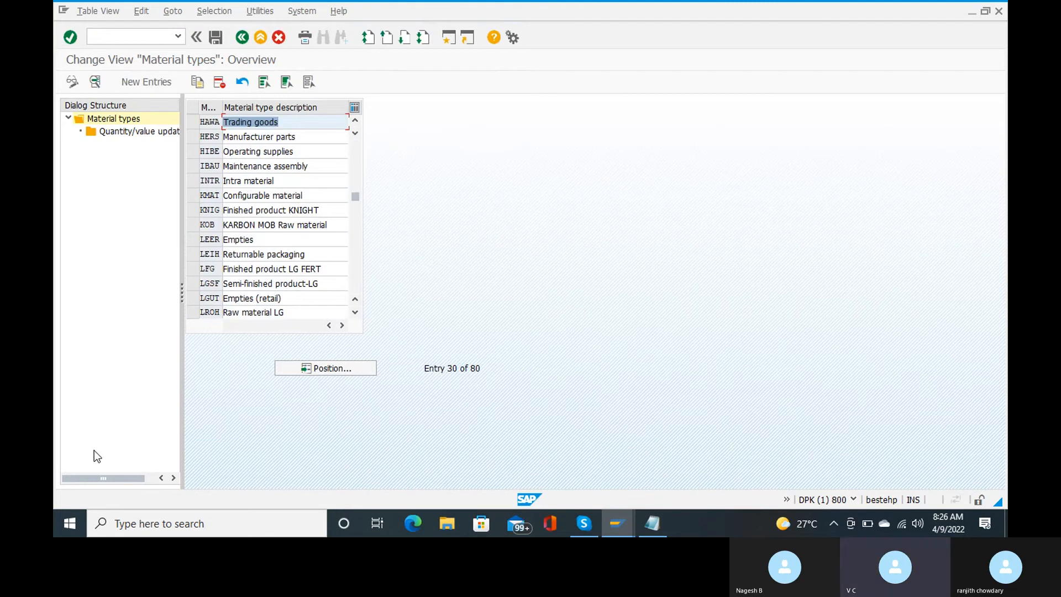
pyautogui.click(192, 124)
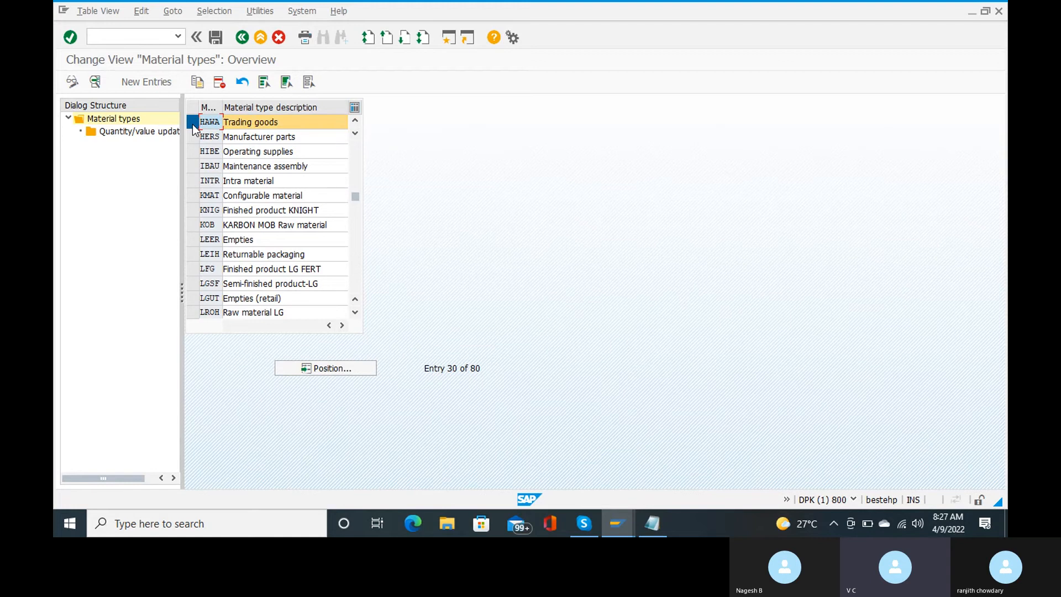
# Step: Open Quantity/value updating for HAWA and jump to valuation area RANJ
pyautogui.doubleClick(158, 137)
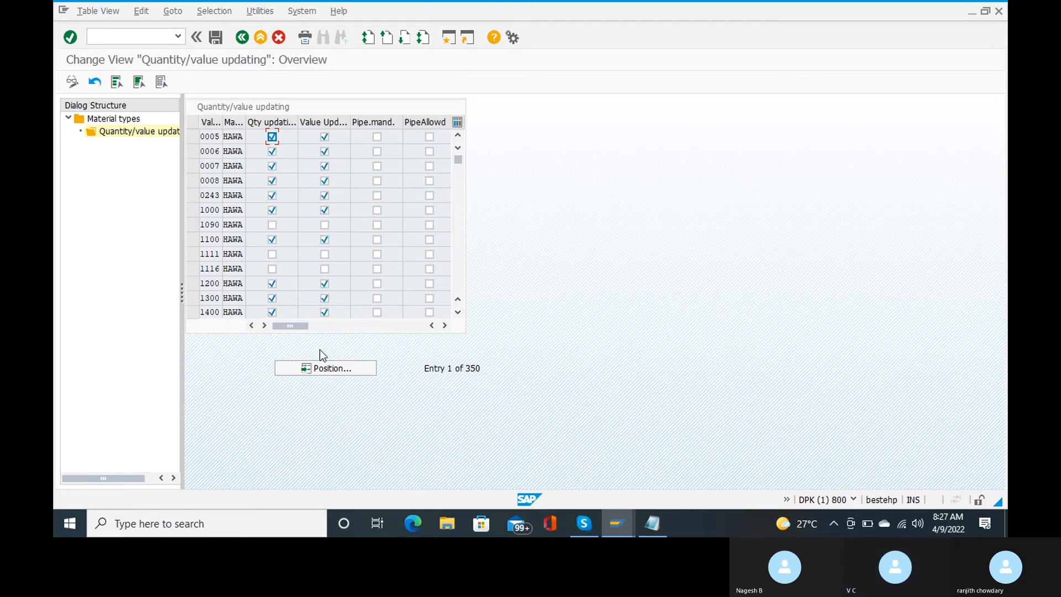
pyautogui.click(321, 373)
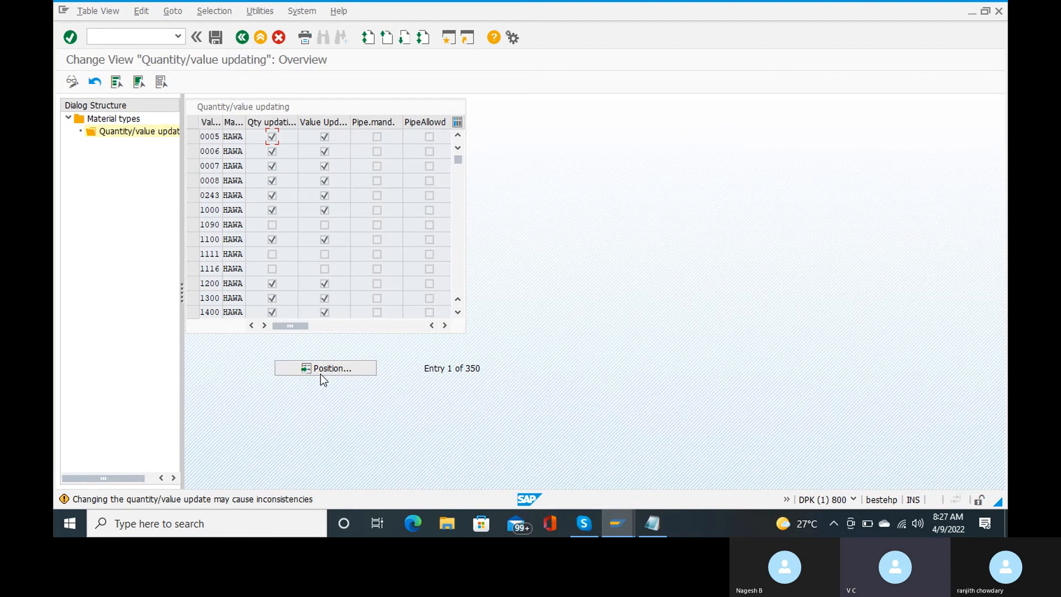
pyautogui.click(326, 370)
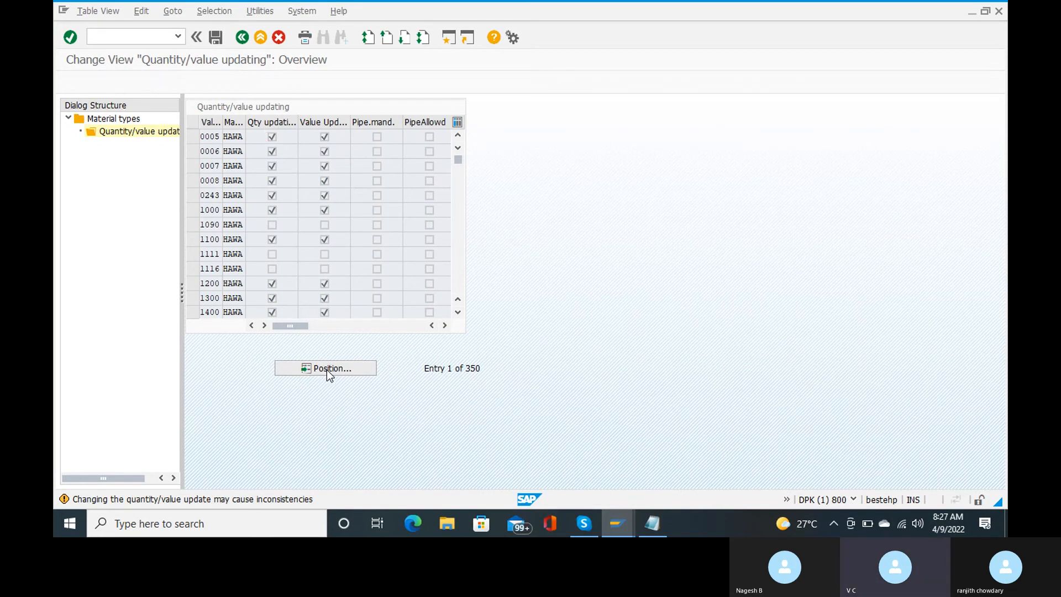
pyautogui.write('ra')
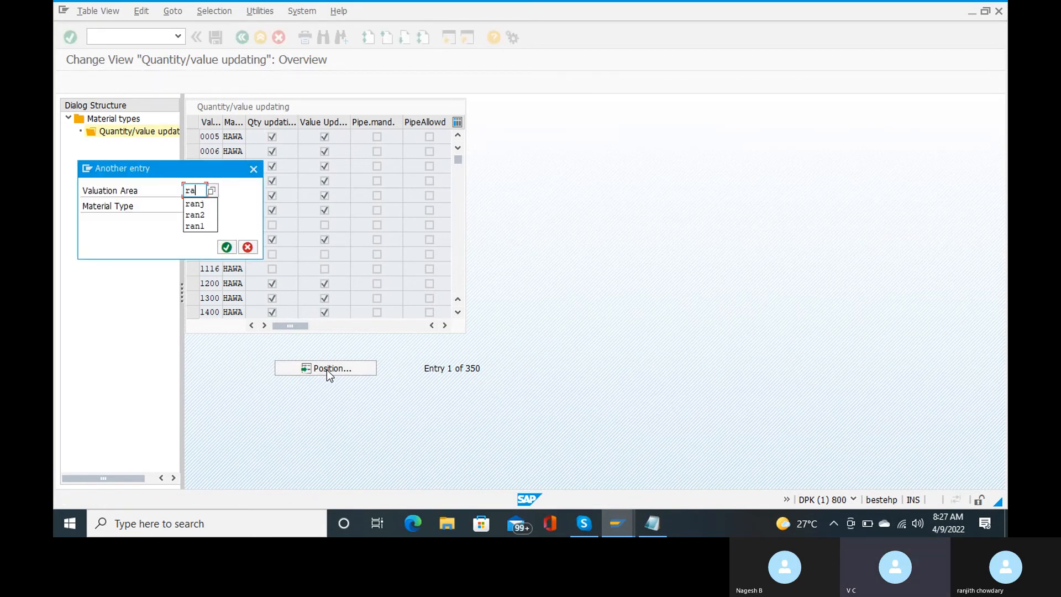
pyautogui.press('Down')
pyautogui.press('Return')
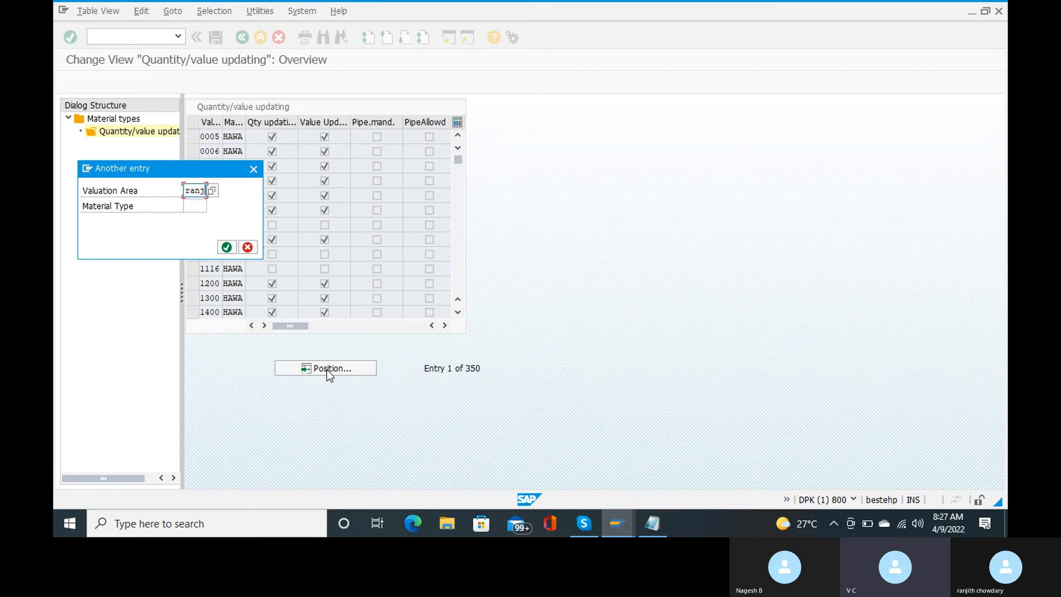
pyautogui.press('Tab')
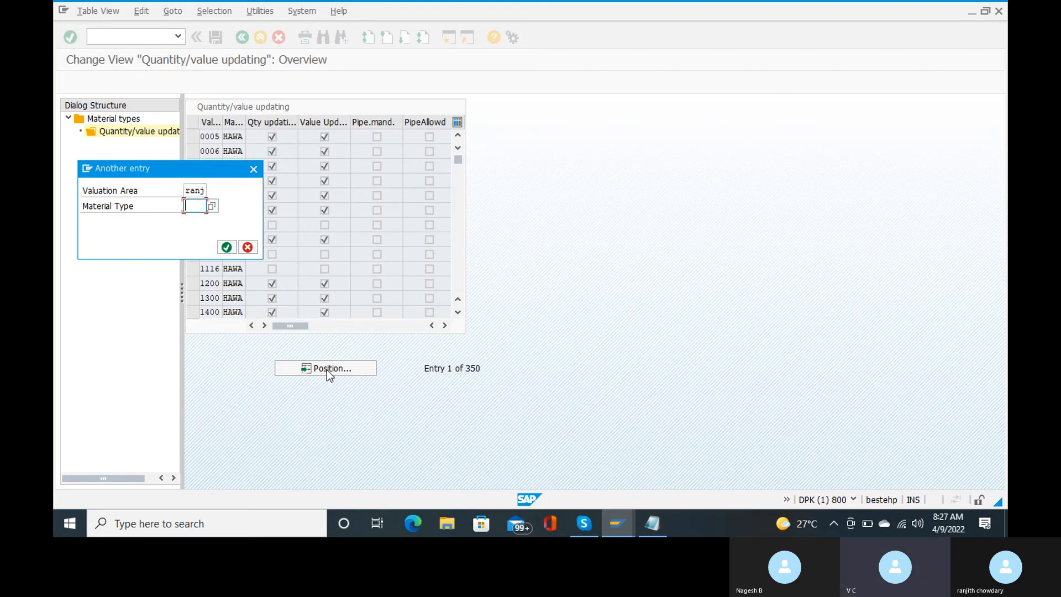
pyautogui.press('Return')
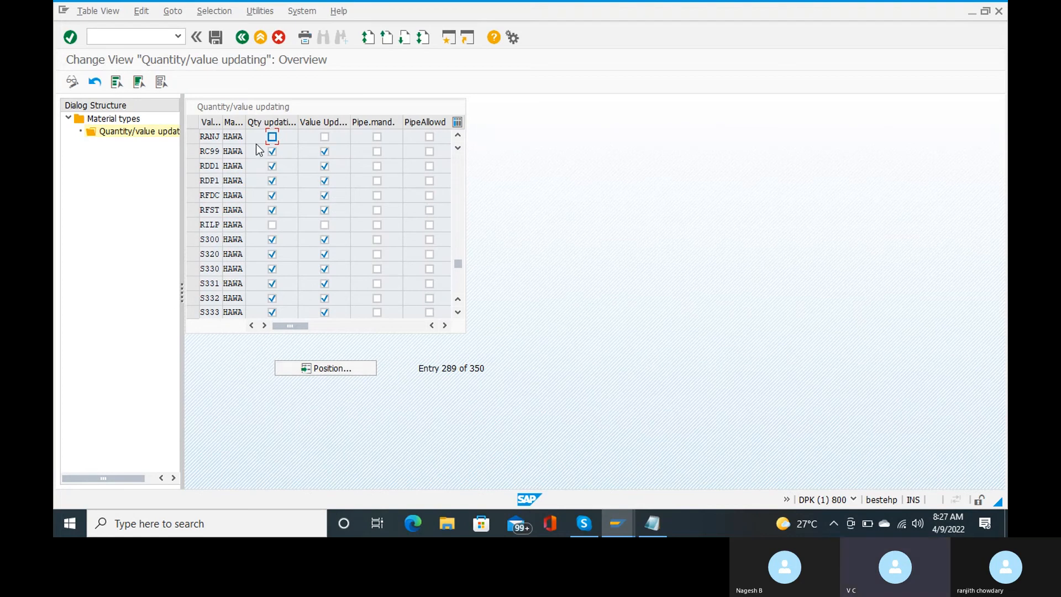
# Step: Tick Qty updating and Value Update for RANJ and save to the customizing request
pyautogui.click(272, 137)
pyautogui.click(324, 137)
pyautogui.hotkey('ctrl', 's')
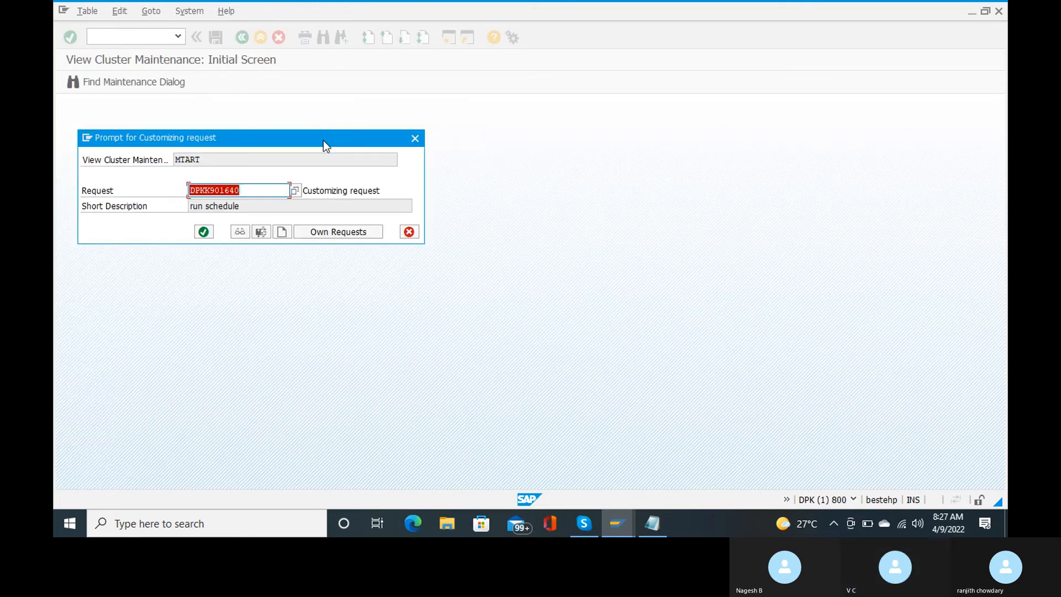
pyautogui.press('Return')
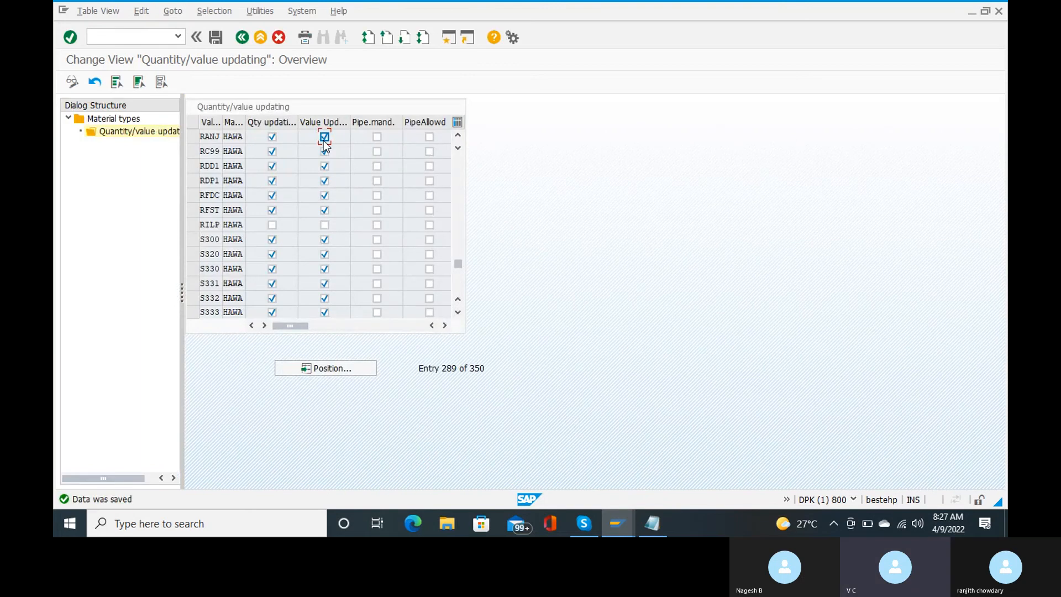